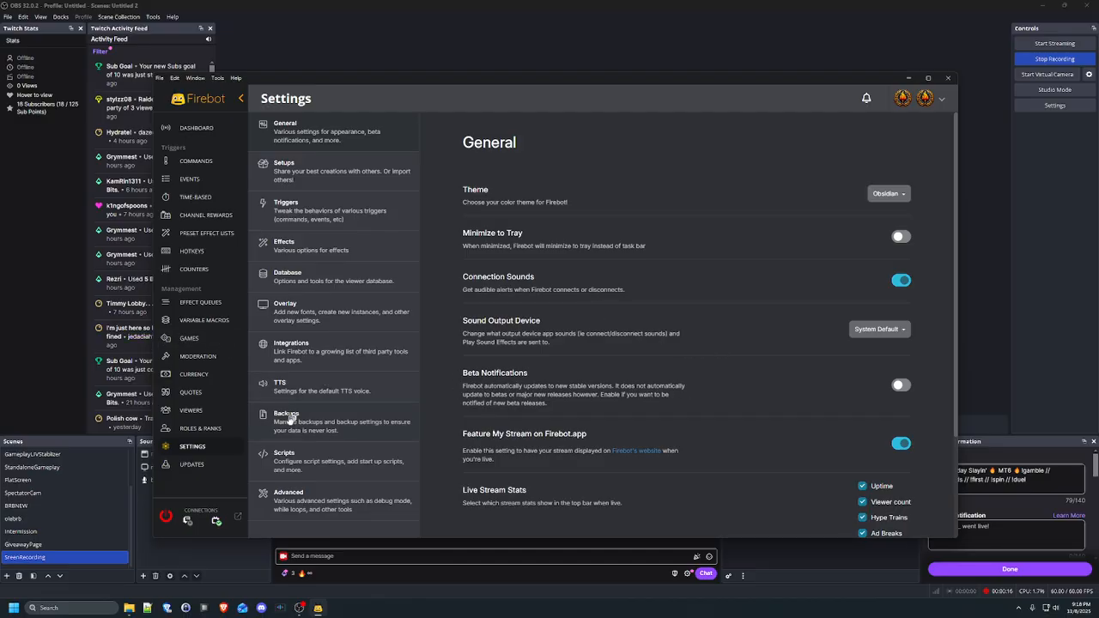
Bring up Firebot's Integrations settings page listing AWS, Discord, Streamlabs and OBS
{"action": "left_click", "coordinate": [352, 343]}
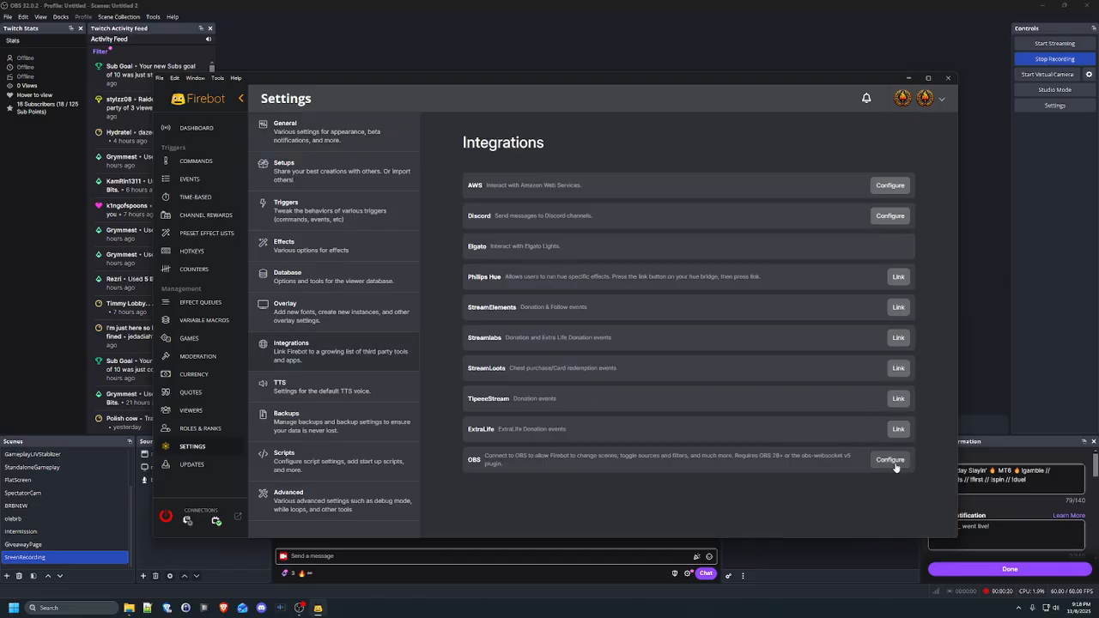
{"action": "left_click", "coordinate": [196, 128]}
{"action": "left_click", "coordinate": [193, 446]}
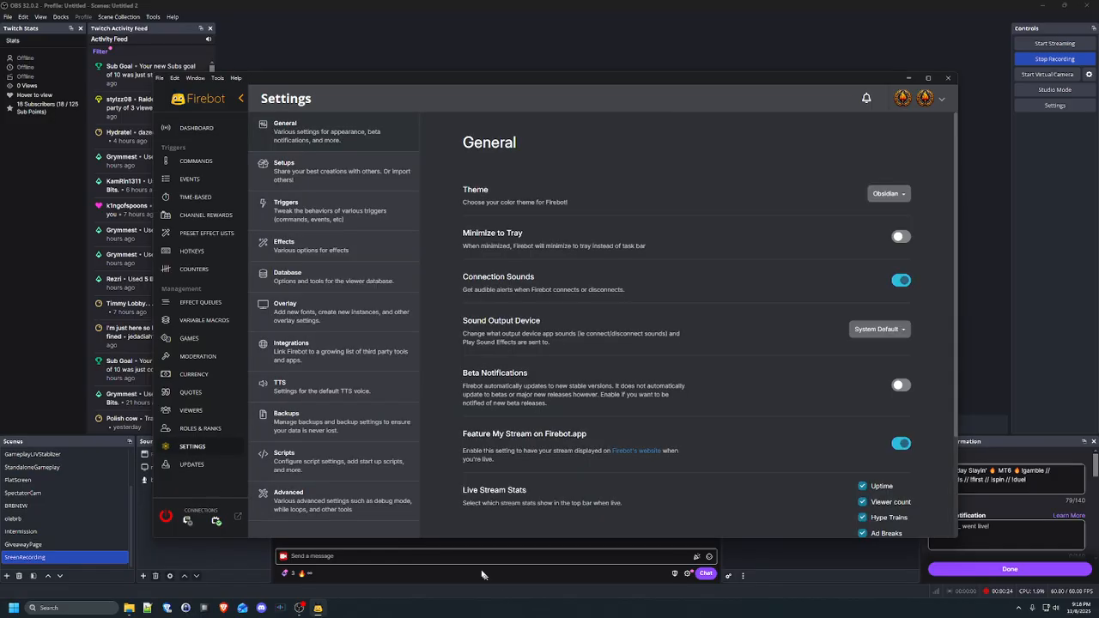
{"action": "left_click", "coordinate": [312, 348]}
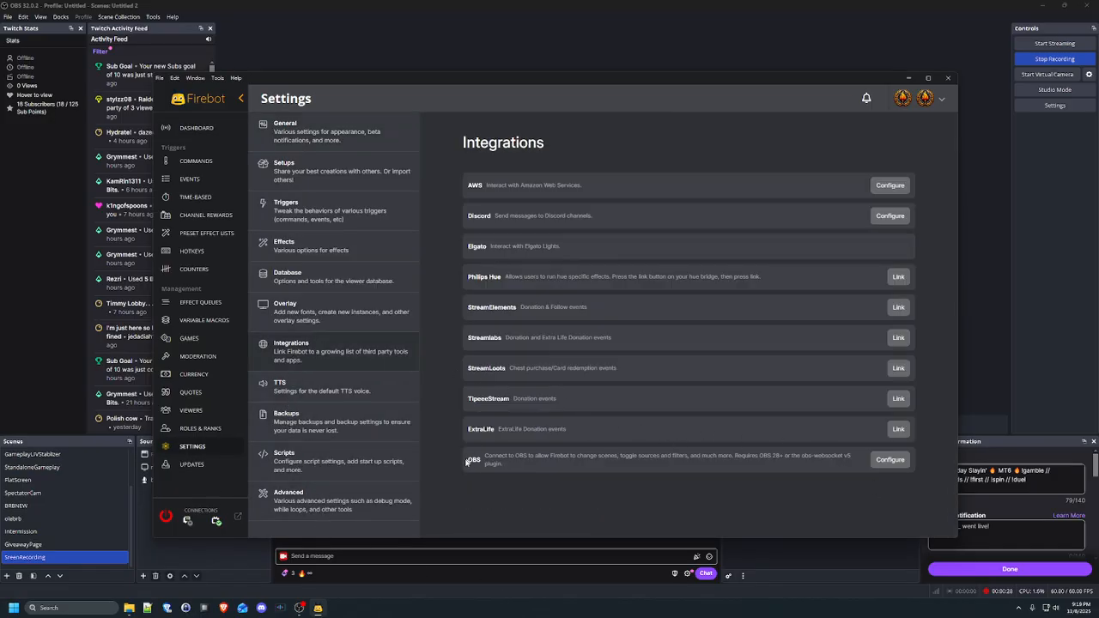
{"action": "left_click", "coordinate": [891, 459]}
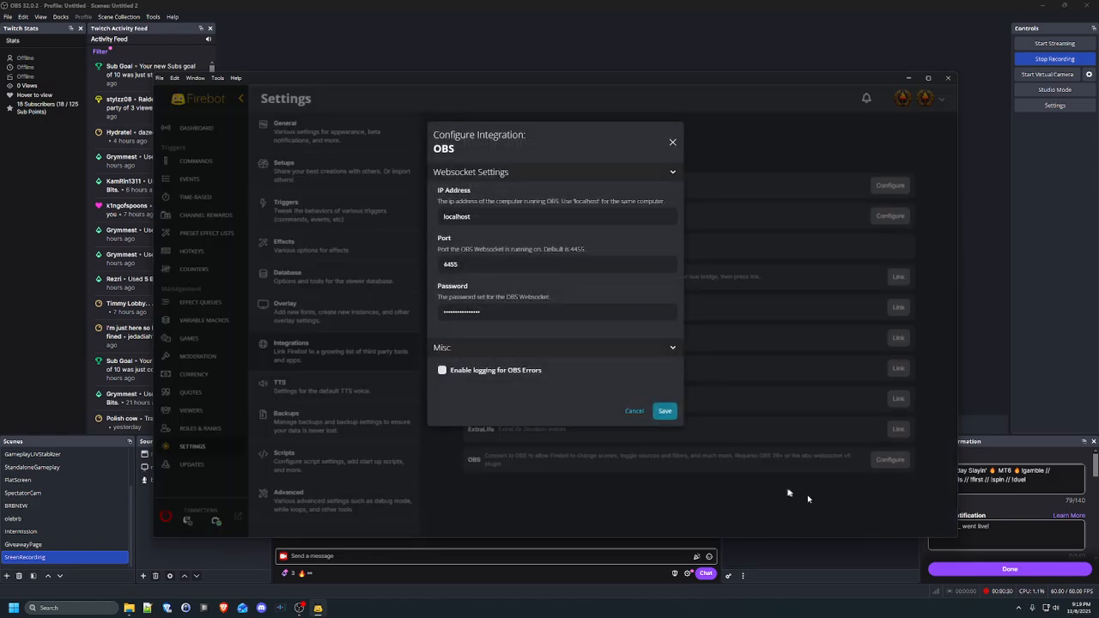
{"action": "left_click", "coordinate": [468, 592]}
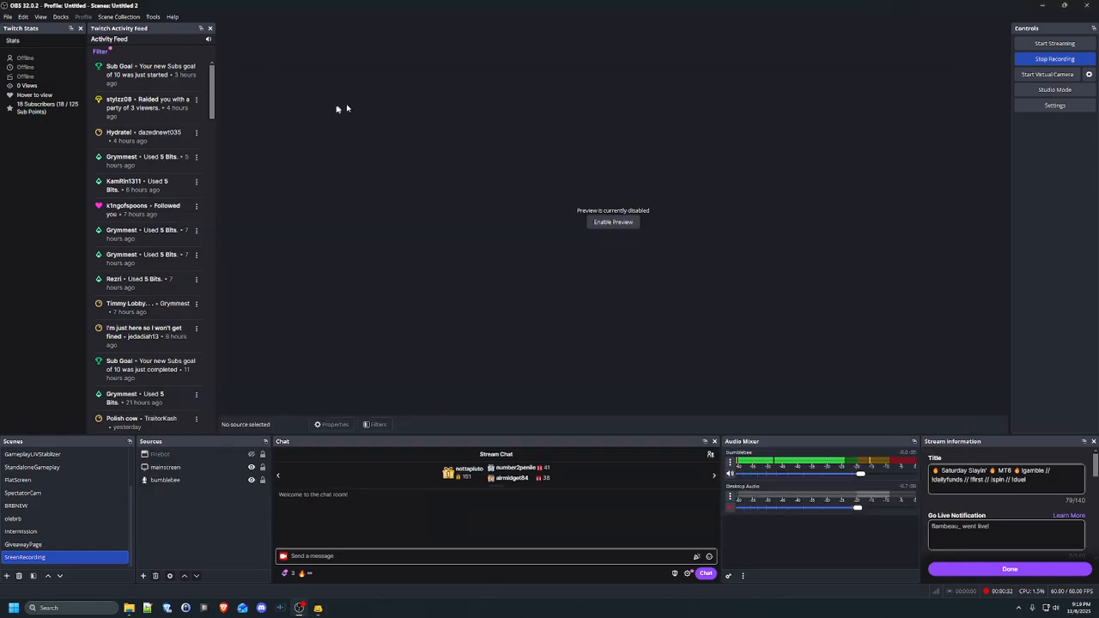
{"action": "left_click", "coordinate": [159, 17]}
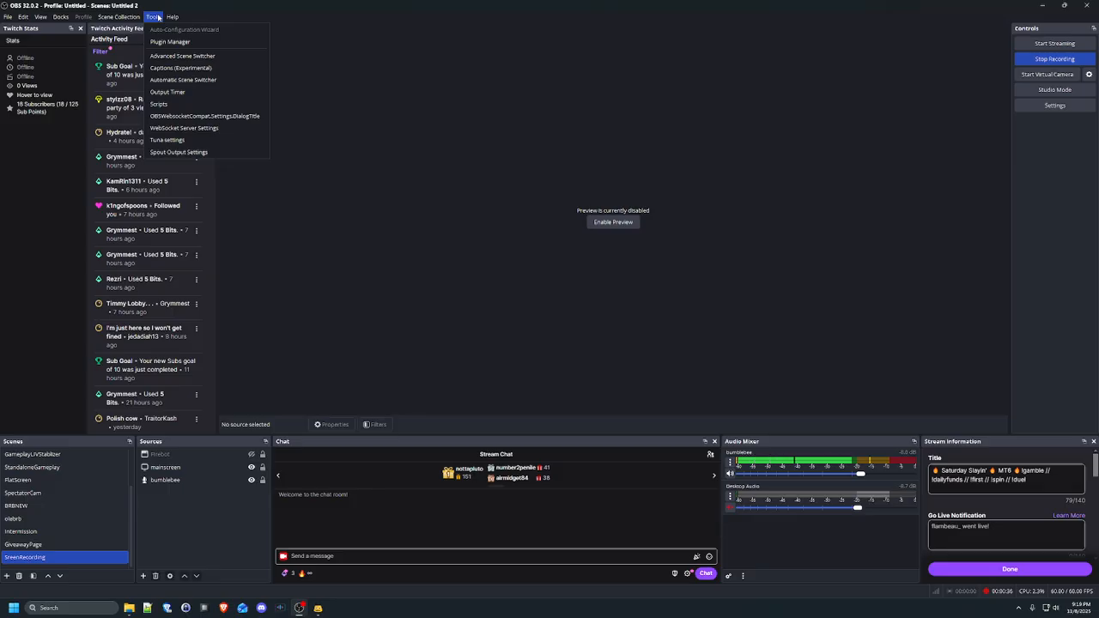
{"action": "left_click", "coordinate": [206, 128]}
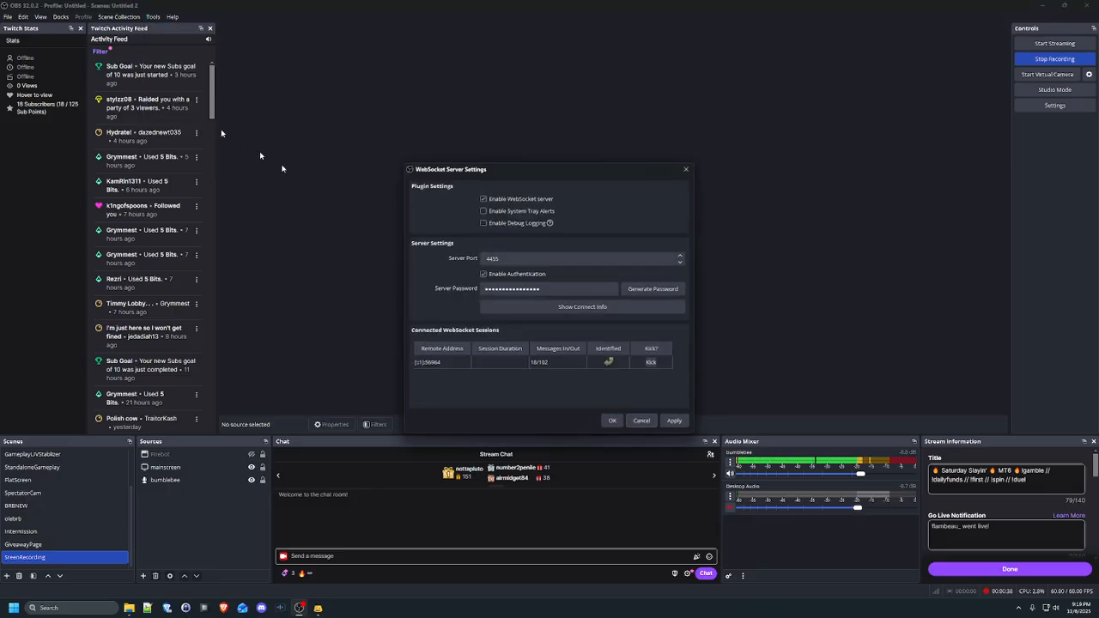
{"action": "left_click_drag", "start_coordinate": [565, 172], "coordinate": [555, 191]}
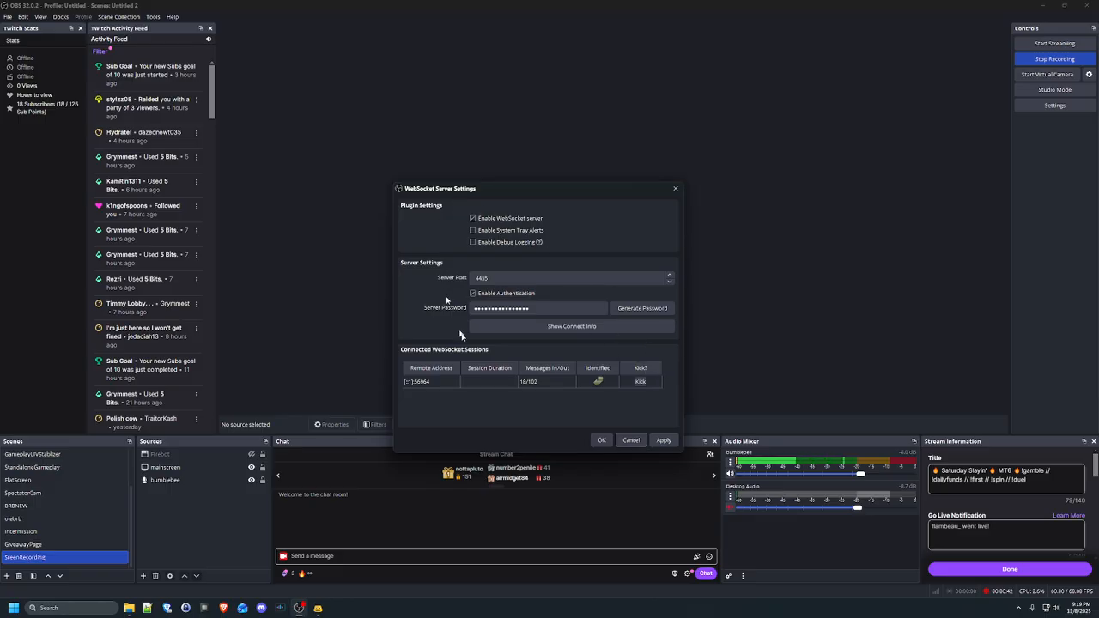
{"action": "left_click", "coordinate": [557, 328]}
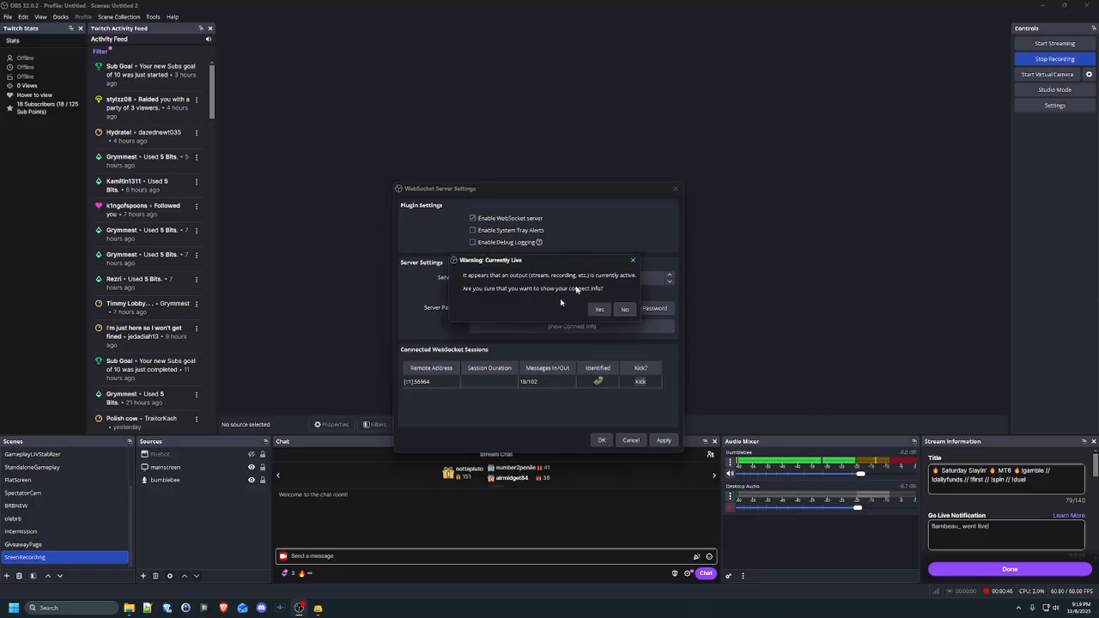
{"action": "left_click", "coordinate": [630, 306]}
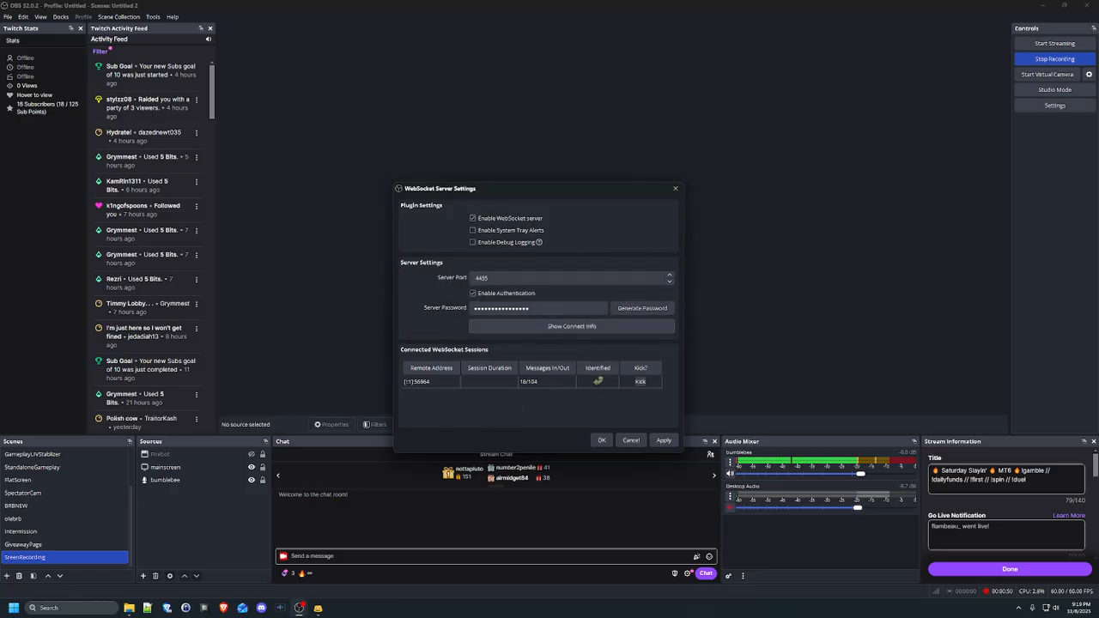
{"action": "left_click", "coordinate": [637, 444]}
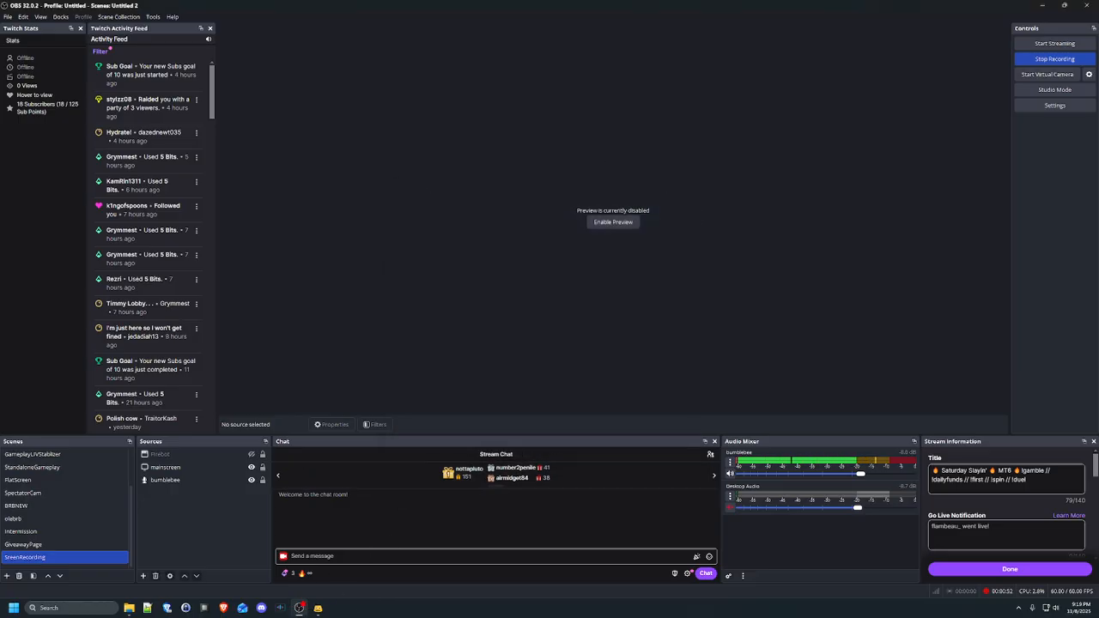
{"action": "key", "text": "alt+Tab"}
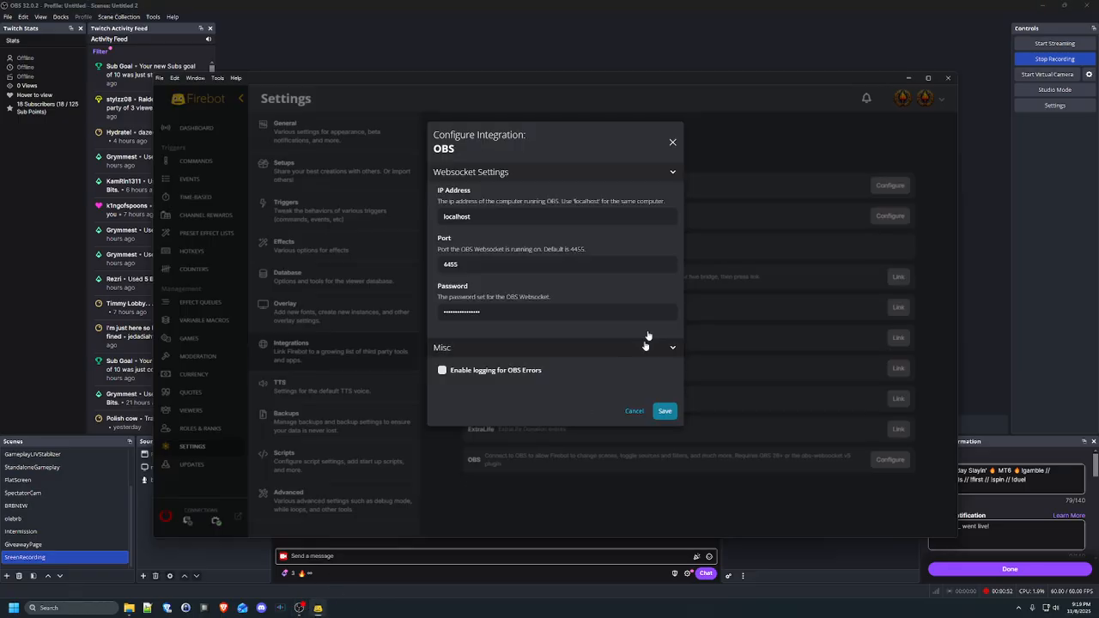
Save the OBS integration settings and connect Firebot to its services
{"action": "left_click", "coordinate": [664, 413]}
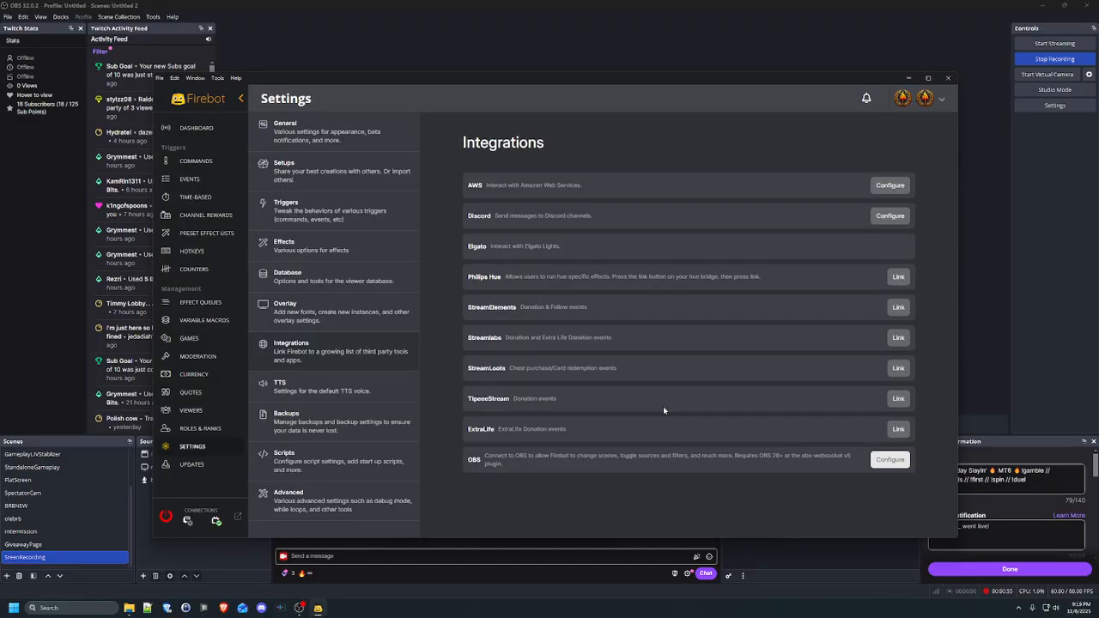
{"action": "left_click", "coordinate": [151, 517]}
{"action": "key", "text": "alt+Tab"}
{"action": "left_click", "coordinate": [161, 520]}
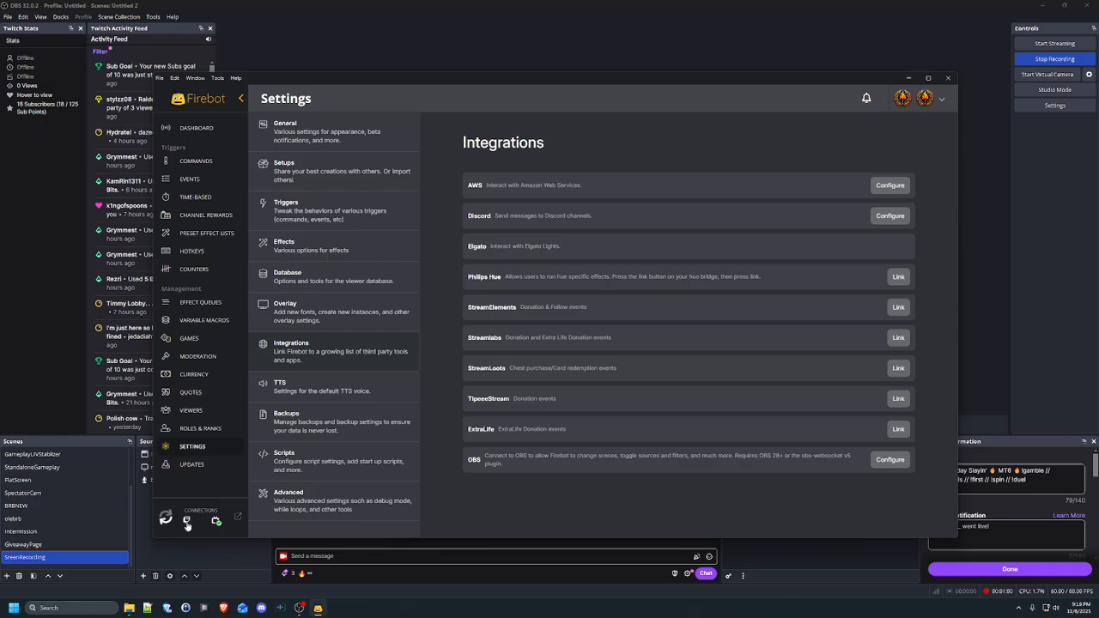
Check OBS Studio's WebSocket server settings and close them without changes
{"action": "left_click", "coordinate": [196, 161]}
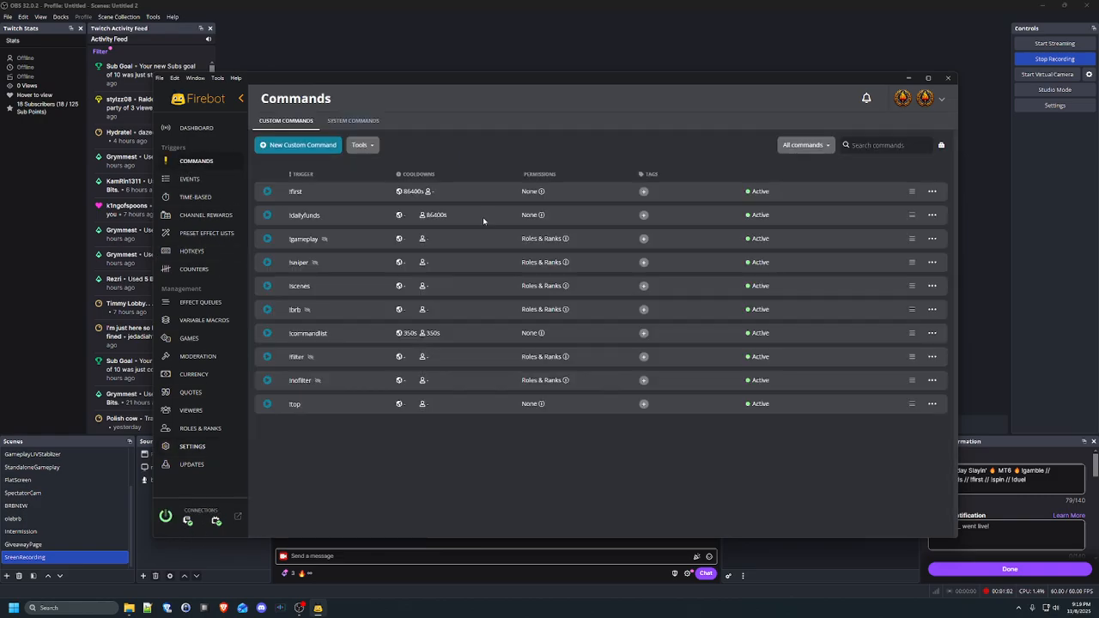
{"action": "left_click", "coordinate": [211, 468]}
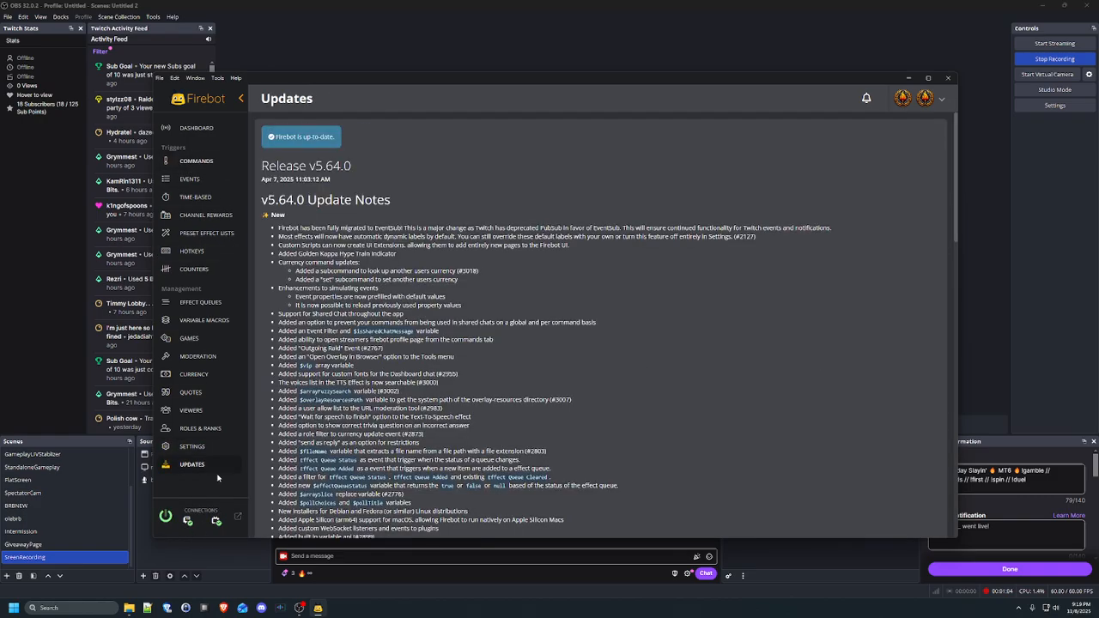
{"action": "left_click", "coordinate": [318, 608]}
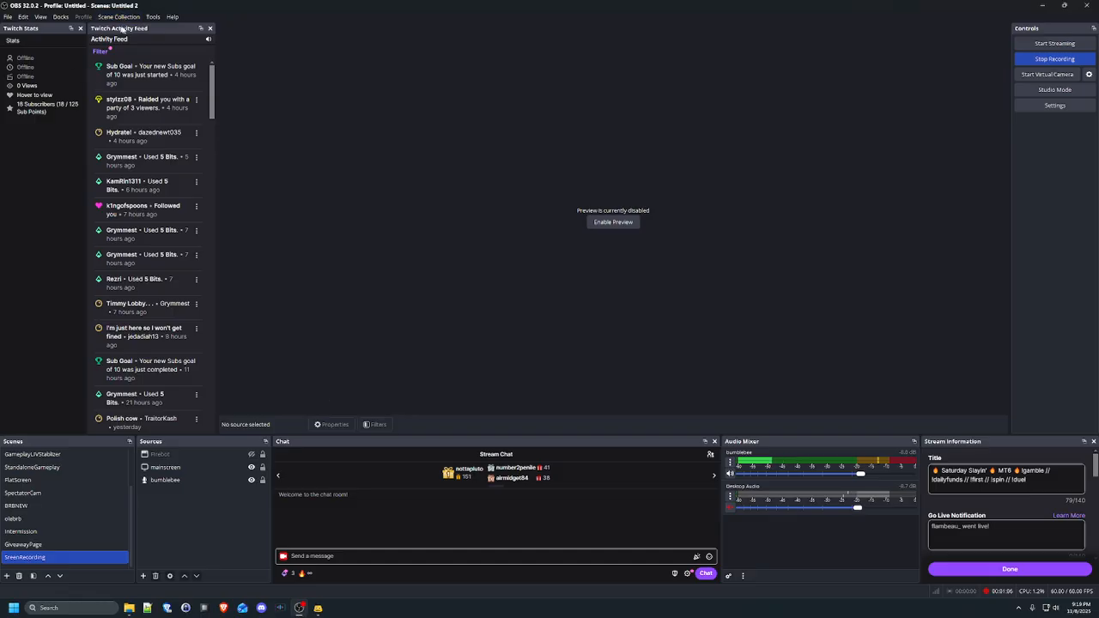
{"action": "left_click", "coordinate": [153, 16]}
{"action": "left_click", "coordinate": [206, 128]}
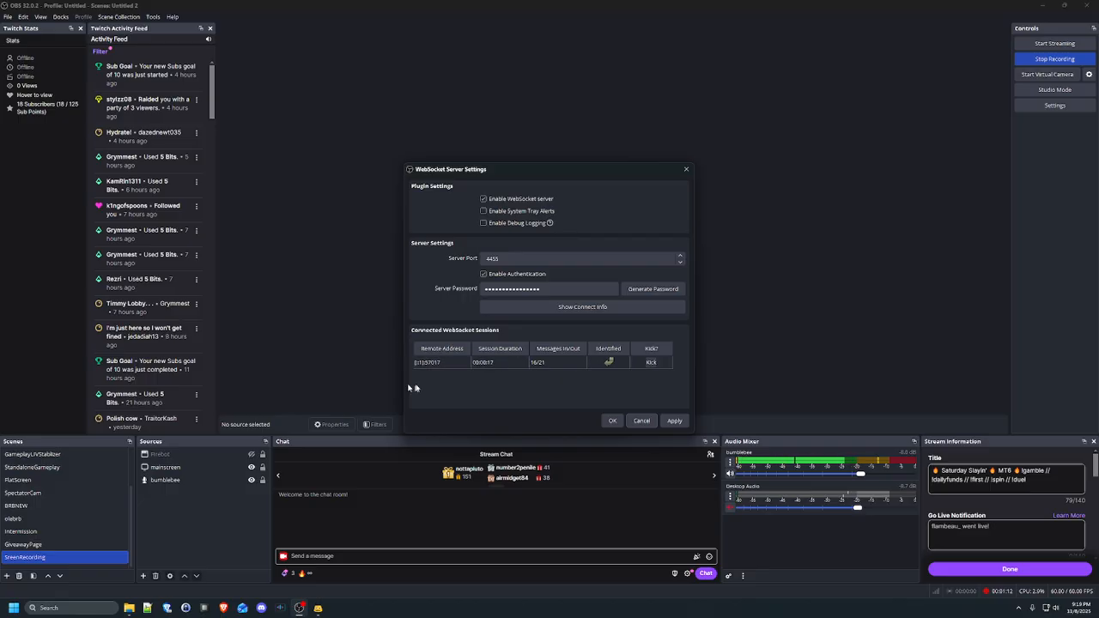
{"action": "left_click", "coordinate": [642, 421]}
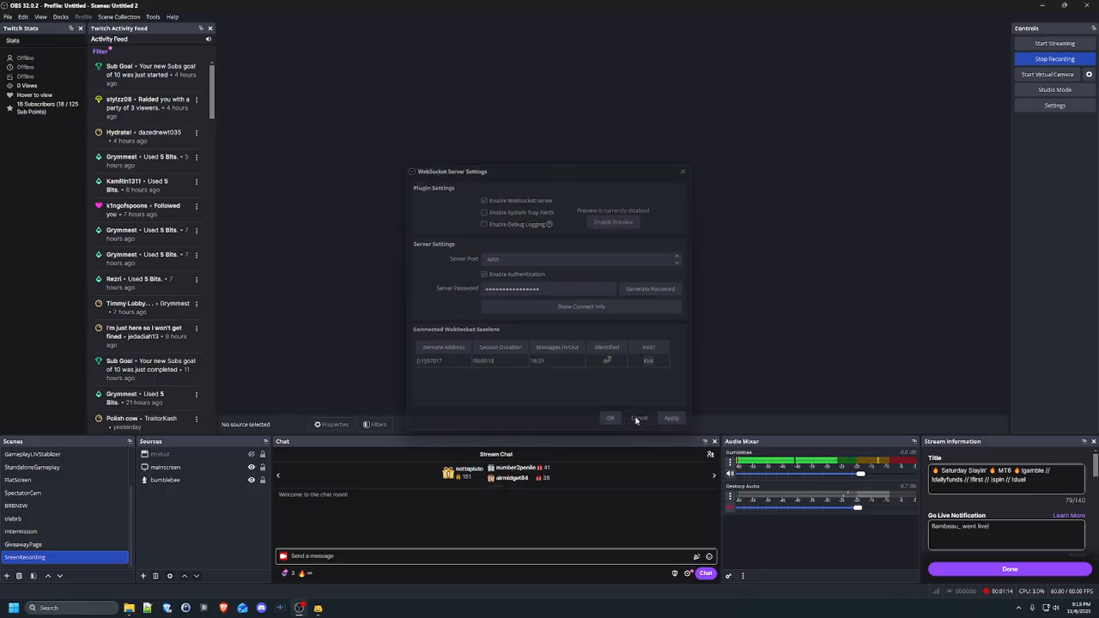
Back in Firebot, start a new custom command from the Commands list
{"action": "left_click", "coordinate": [318, 608]}
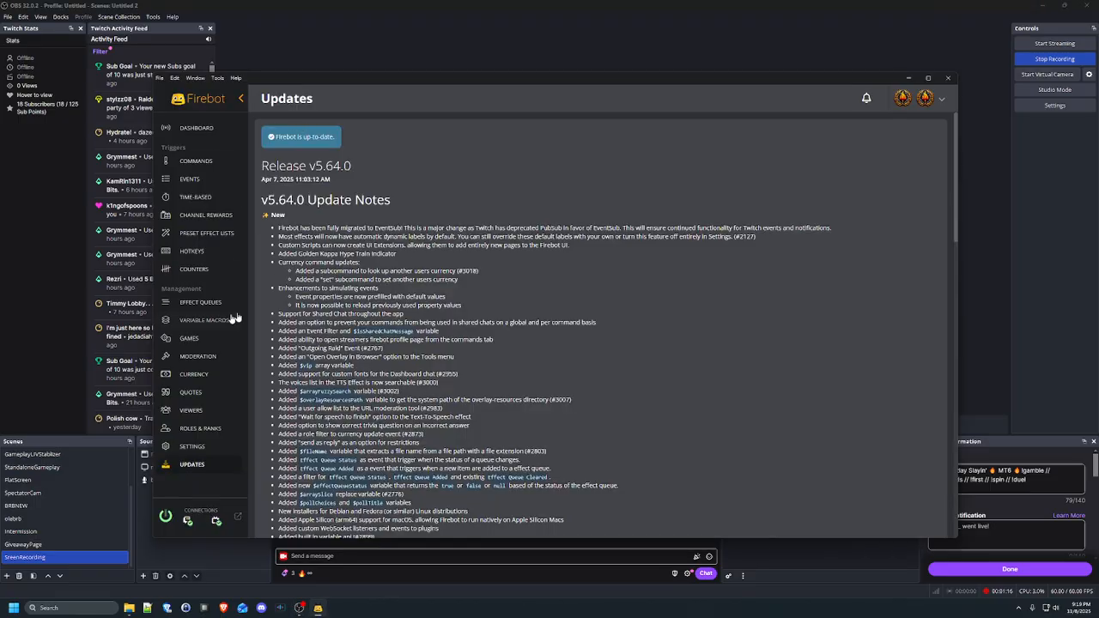
{"action": "left_click", "coordinate": [196, 160]}
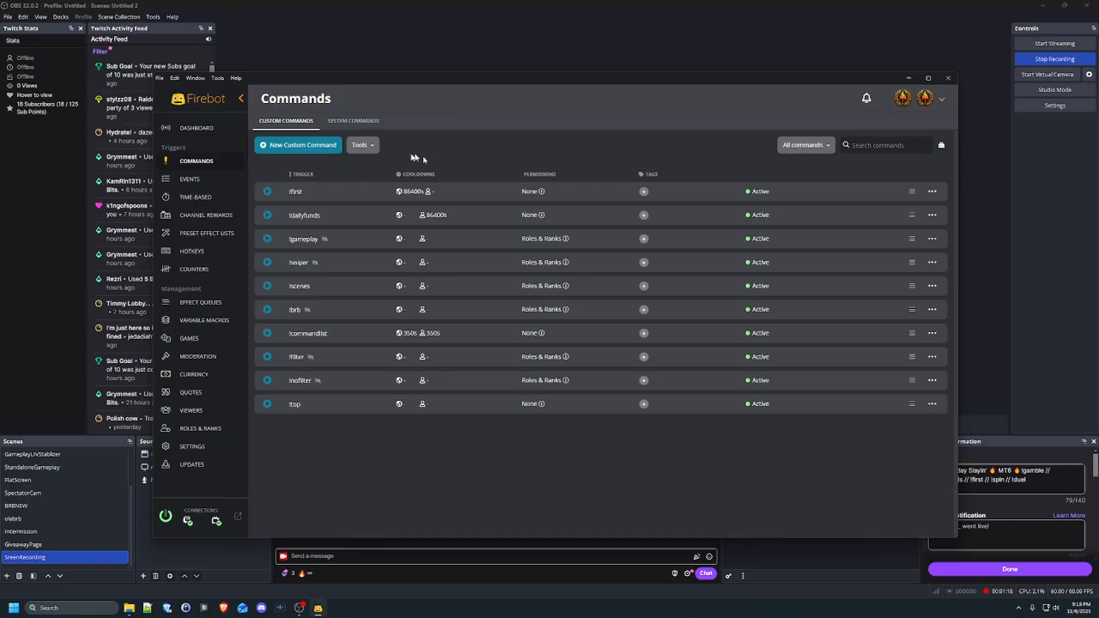
{"action": "left_click", "coordinate": [297, 146]}
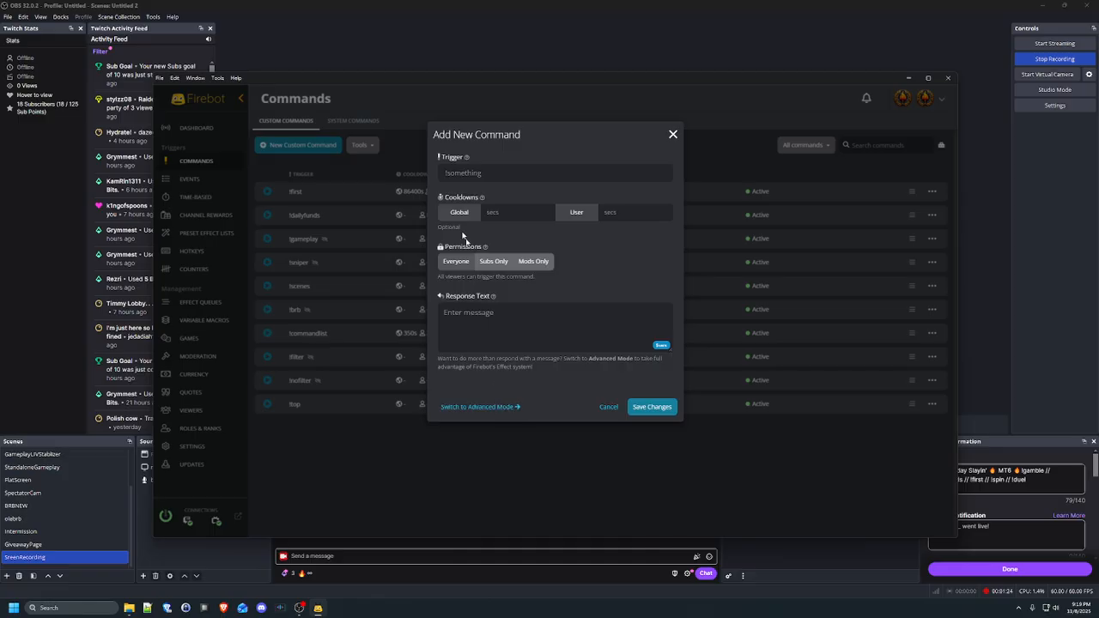
In advanced mode, give the new command the trigger !sniper2
{"action": "left_click", "coordinate": [490, 409]}
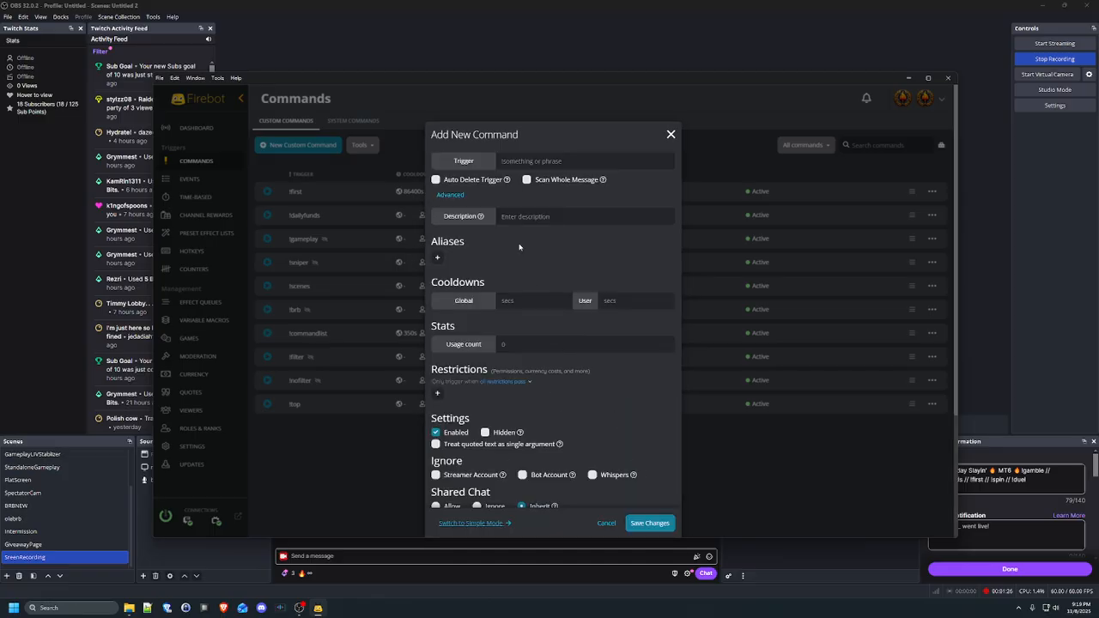
{"action": "left_click", "coordinate": [531, 160]}
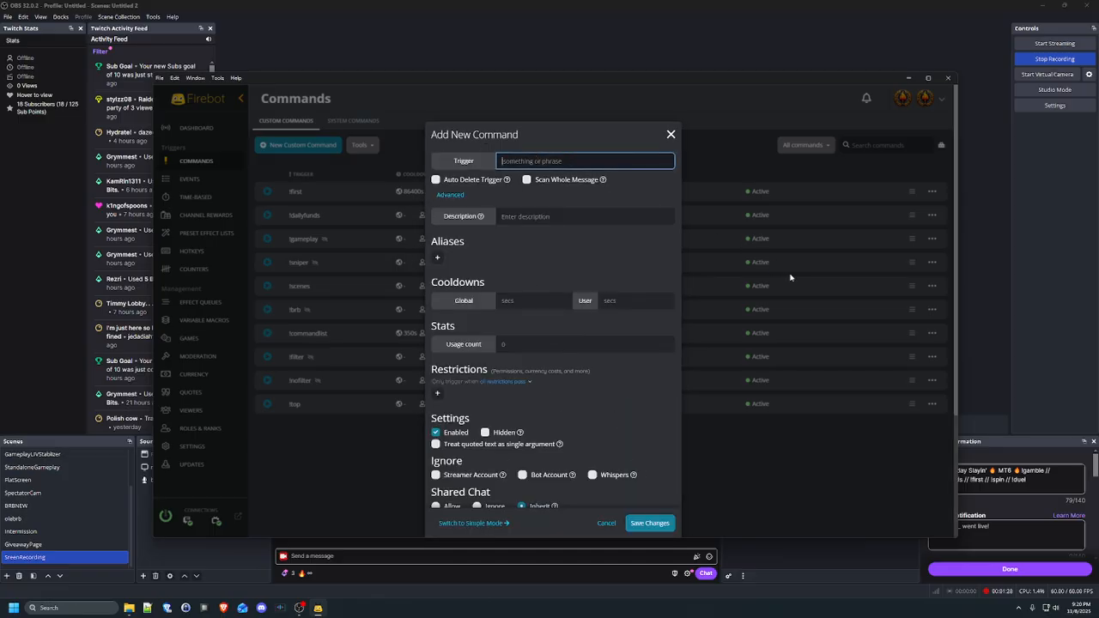
{"action": "type", "text": "!sni"}
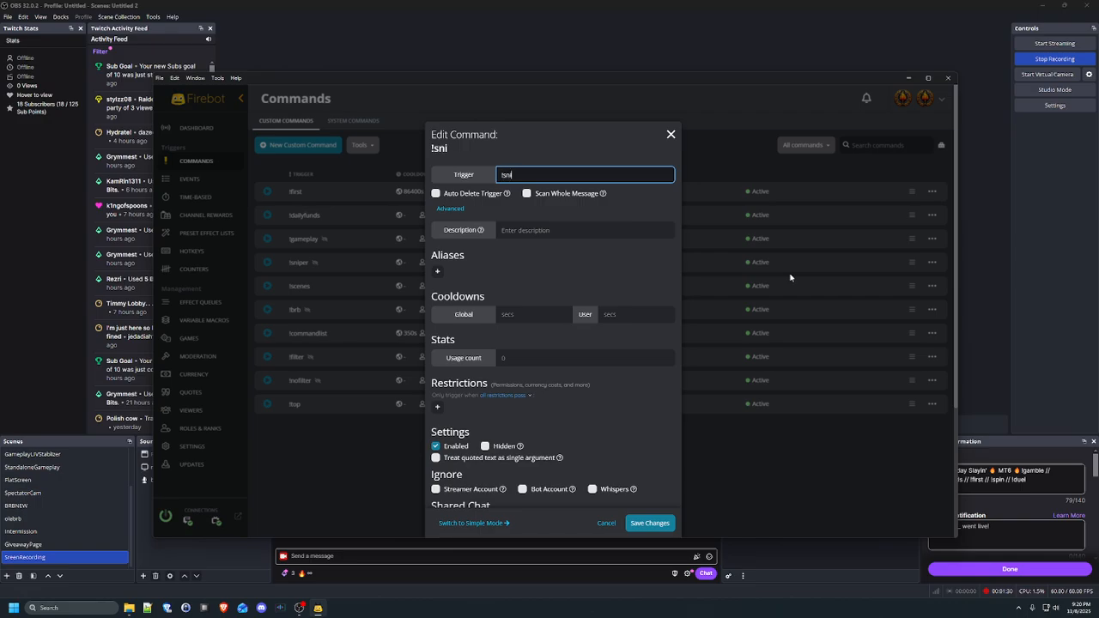
{"action": "type", "text": "per2"}
Open the Select New Effect picker under Base Effects
{"action": "scroll", "coordinate": [574, 293], "scroll_direction": "down", "scroll_amount": 4}
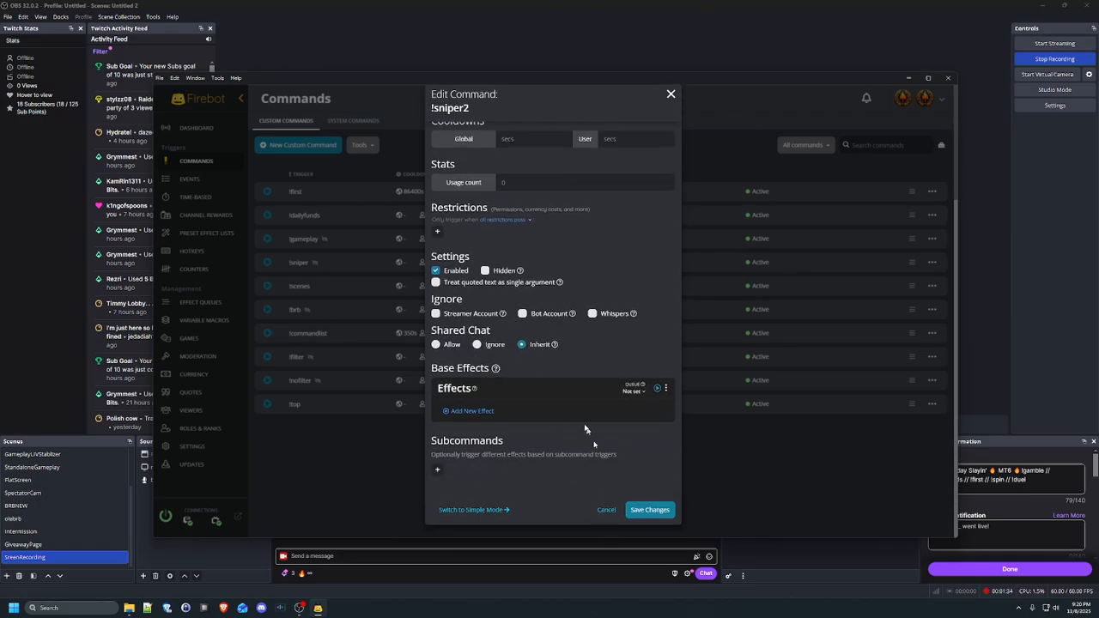
{"action": "left_click", "coordinate": [475, 411]}
{"action": "scroll", "coordinate": [554, 338], "scroll_direction": "up", "scroll_amount": 3}
{"action": "scroll", "coordinate": [509, 363], "scroll_direction": "down", "scroll_amount": 3}
{"action": "left_click", "coordinate": [485, 511]}
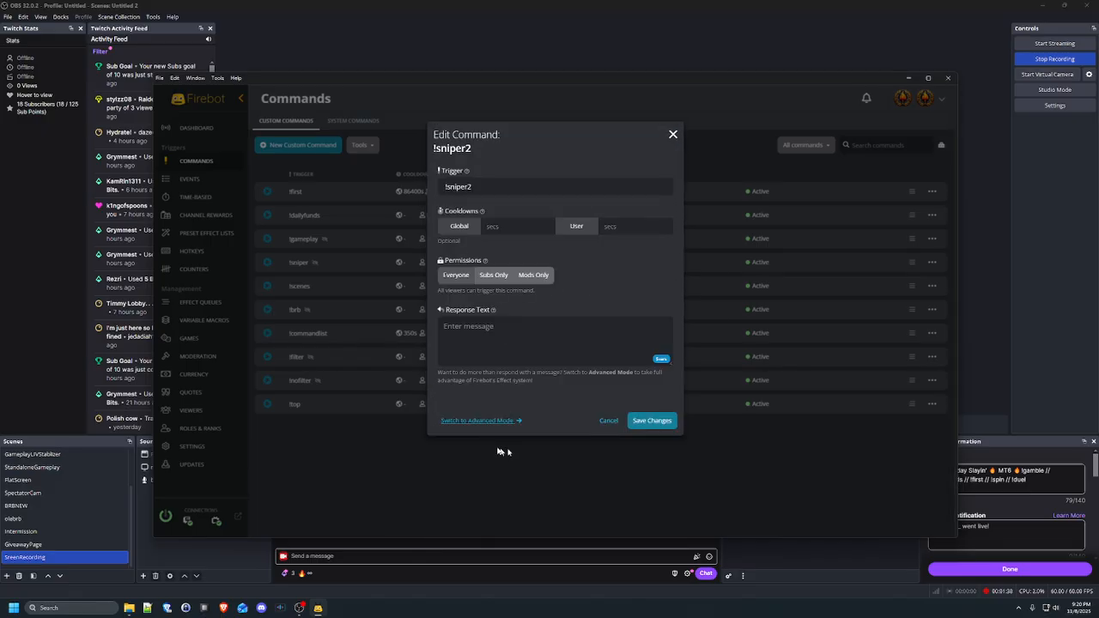
{"action": "left_click", "coordinate": [490, 421]}
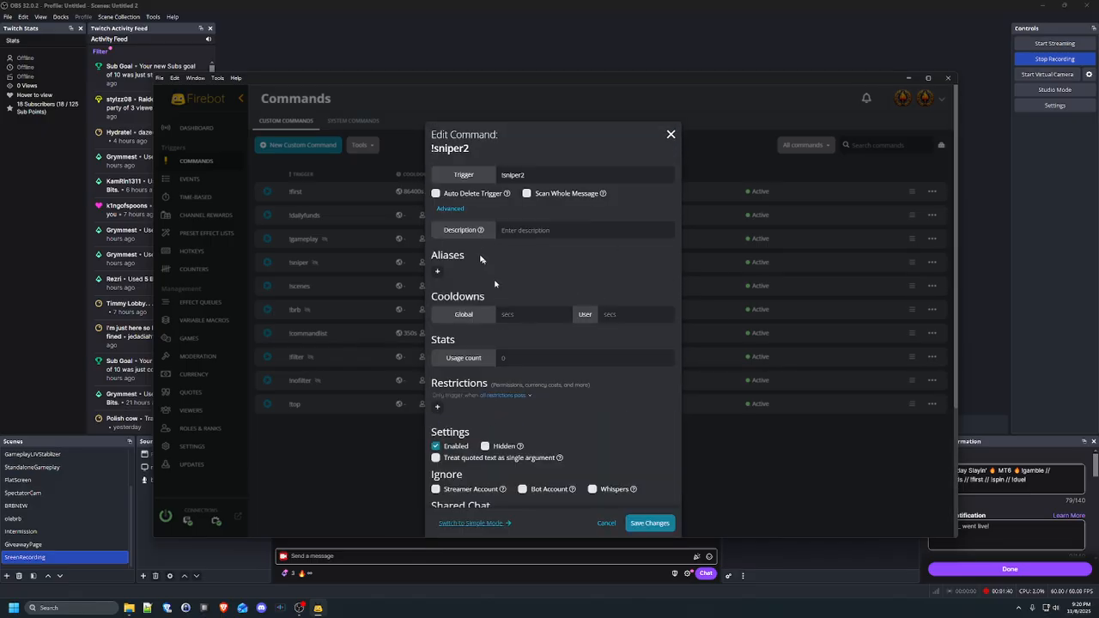
{"action": "scroll", "coordinate": [547, 366], "scroll_direction": "down", "scroll_amount": 5}
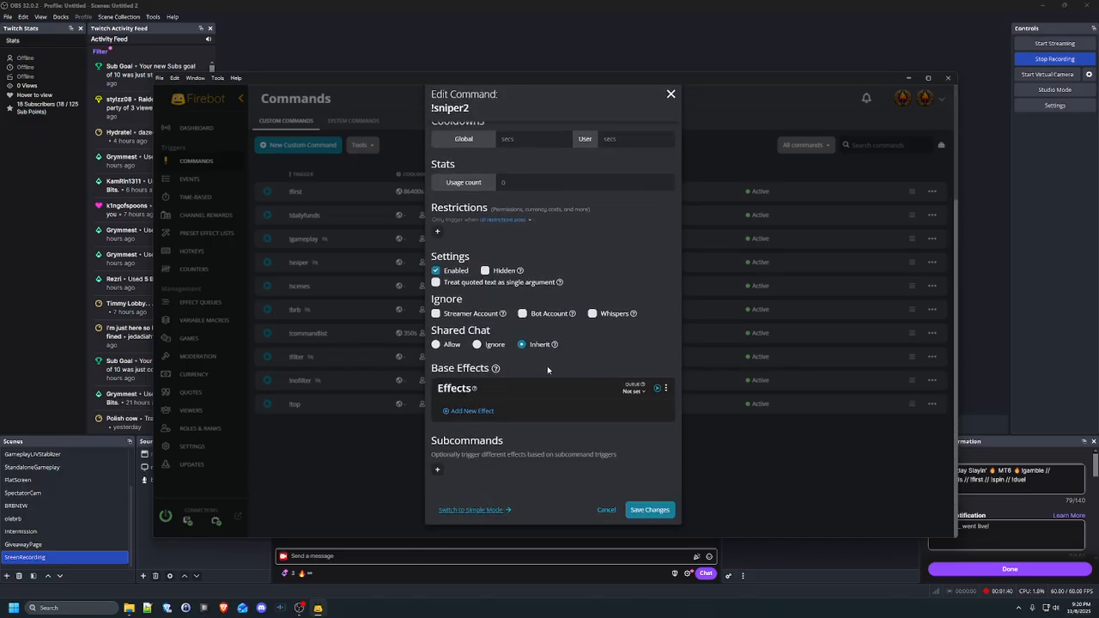
{"action": "left_click", "coordinate": [469, 411]}
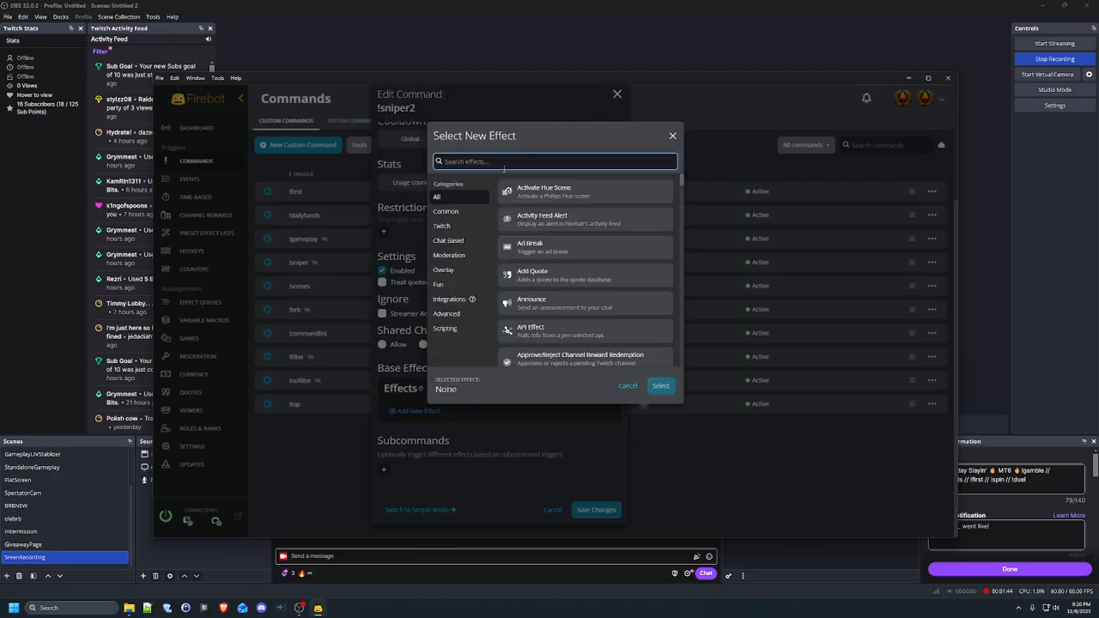
Add a Change OBS Scene effect targeting the SNIPER scene to !sniper2
{"action": "type", "text": "obs"}
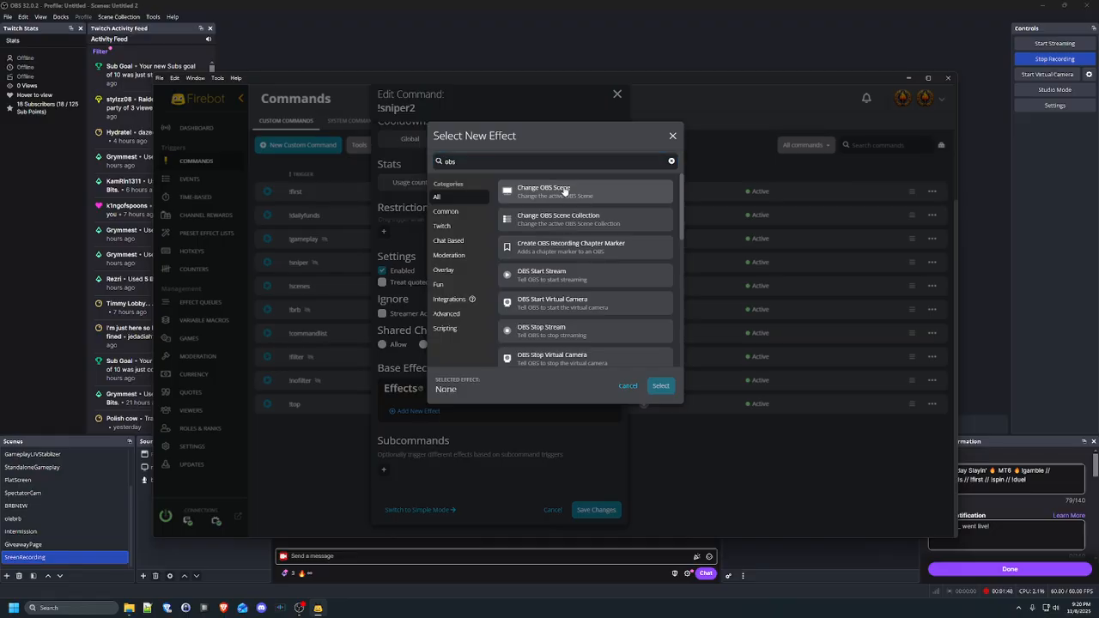
{"action": "left_click", "coordinate": [564, 190]}
{"action": "left_click", "coordinate": [660, 387]}
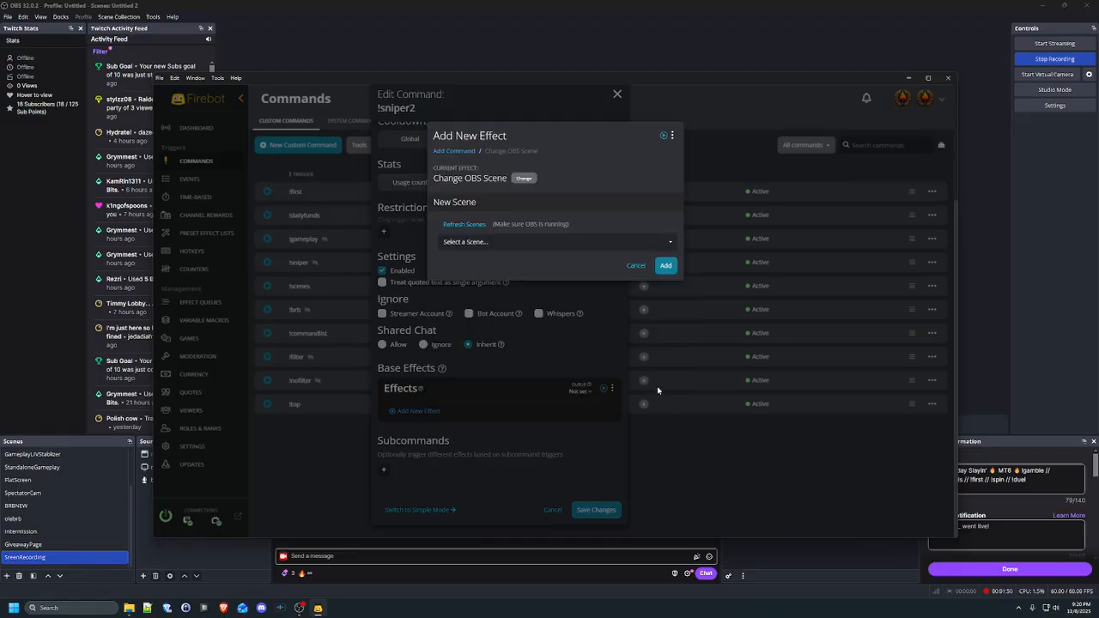
{"action": "left_click", "coordinate": [492, 240]}
{"action": "scroll", "coordinate": [516, 294], "scroll_direction": "down", "scroll_amount": 2}
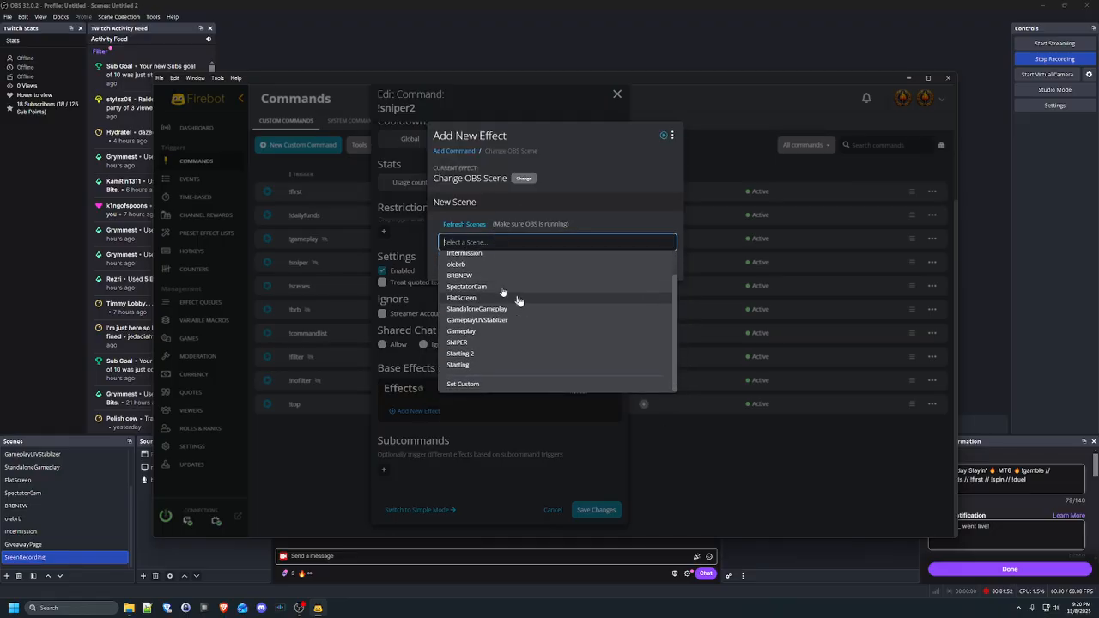
{"action": "scroll", "coordinate": [520, 279], "scroll_direction": "up", "scroll_amount": 2}
{"action": "scroll", "coordinate": [501, 355], "scroll_direction": "down", "scroll_amount": 2}
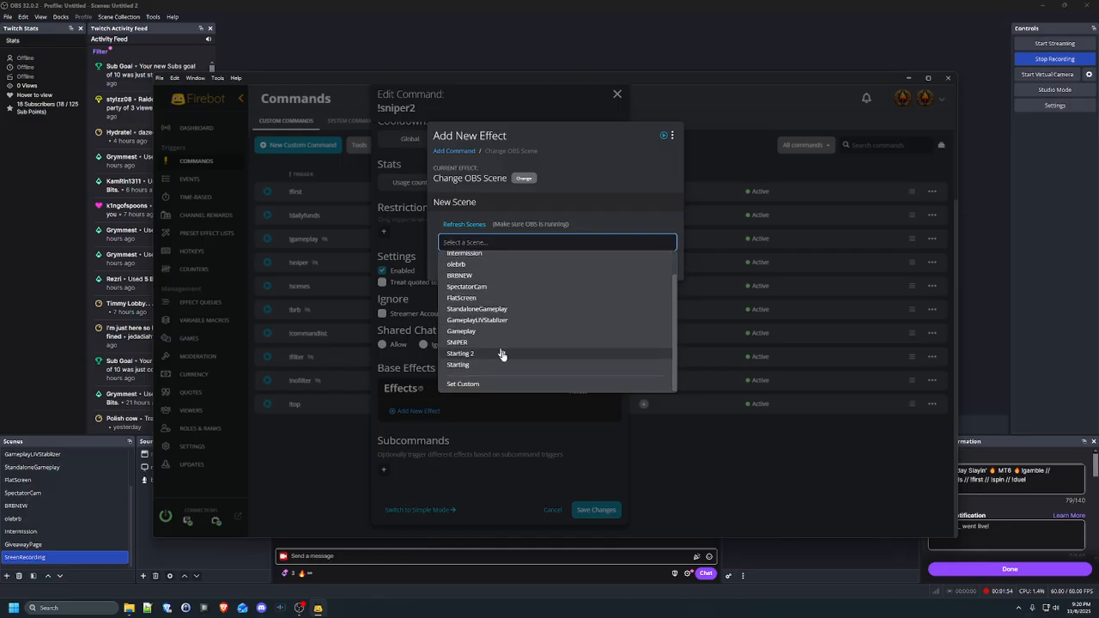
{"action": "scroll", "coordinate": [517, 352], "scroll_direction": "up", "scroll_amount": 2}
{"action": "scroll", "coordinate": [515, 335], "scroll_direction": "down", "scroll_amount": 1}
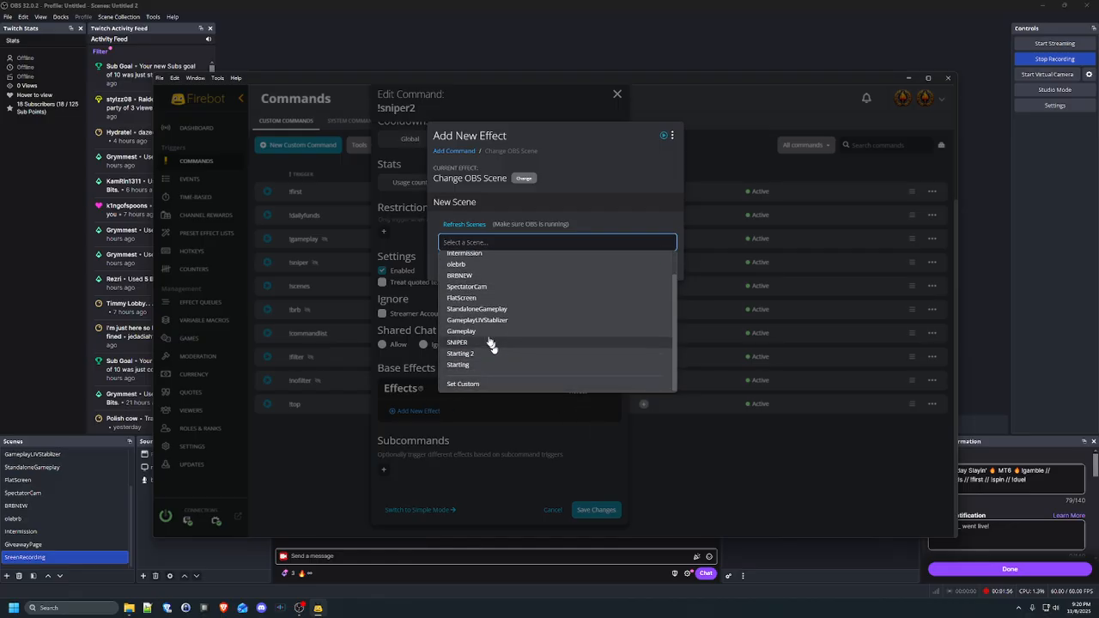
{"action": "left_click", "coordinate": [485, 346]}
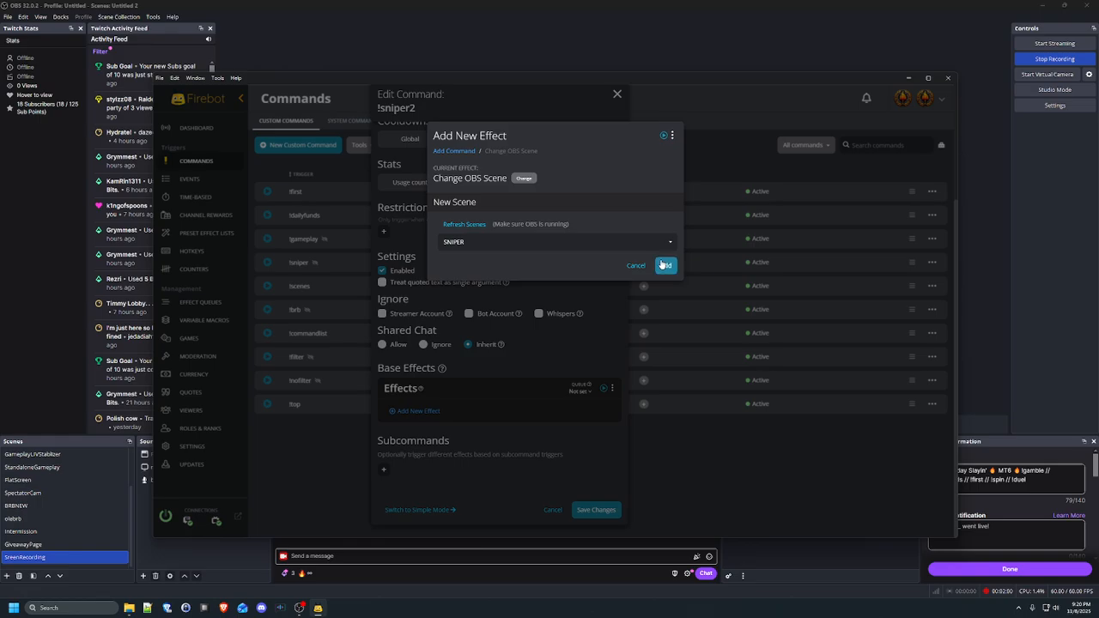
{"action": "left_click", "coordinate": [664, 265]}
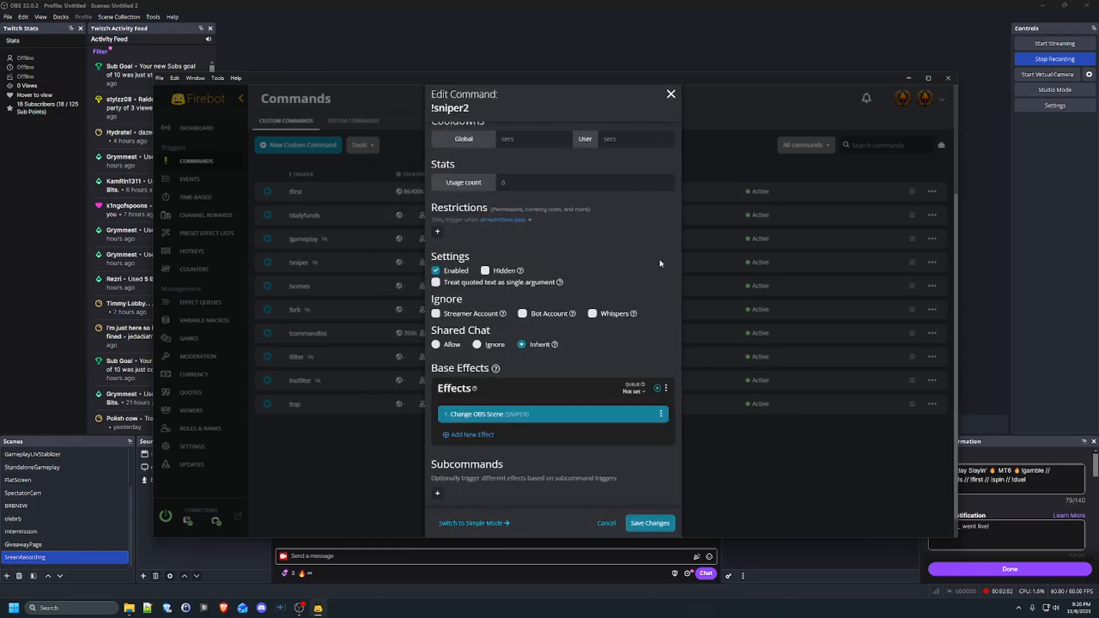
{"action": "scroll", "coordinate": [660, 263], "scroll_direction": "up", "scroll_amount": 3}
Save !sniper2 and reopen it for editing from its row menu
{"action": "left_click", "coordinate": [640, 524]}
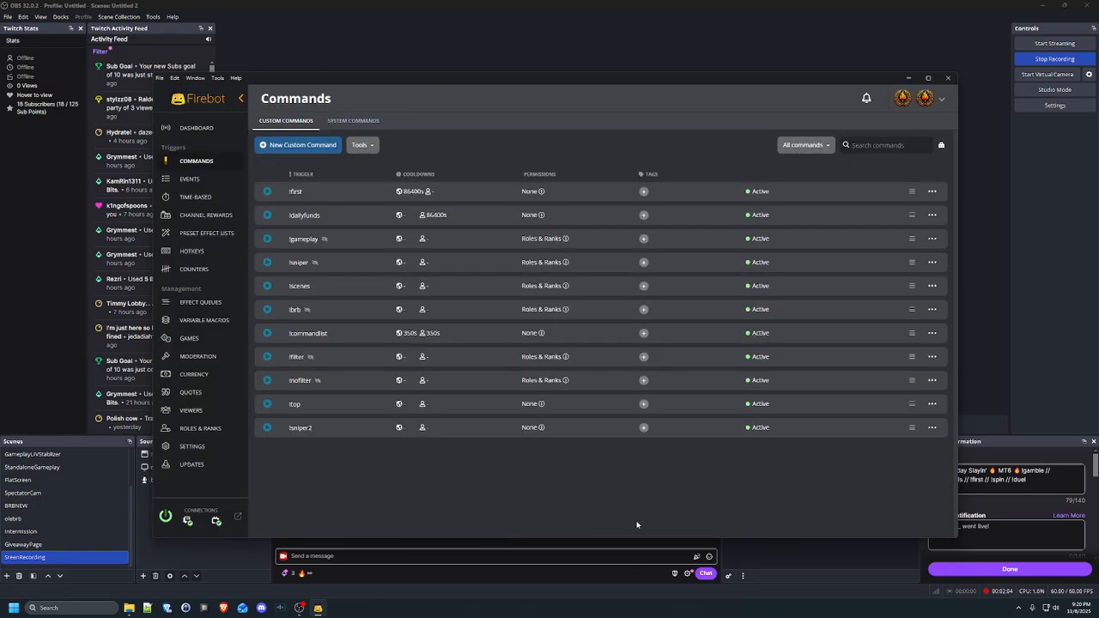
{"action": "left_click", "coordinate": [928, 429]}
{"action": "left_click", "coordinate": [898, 439]}
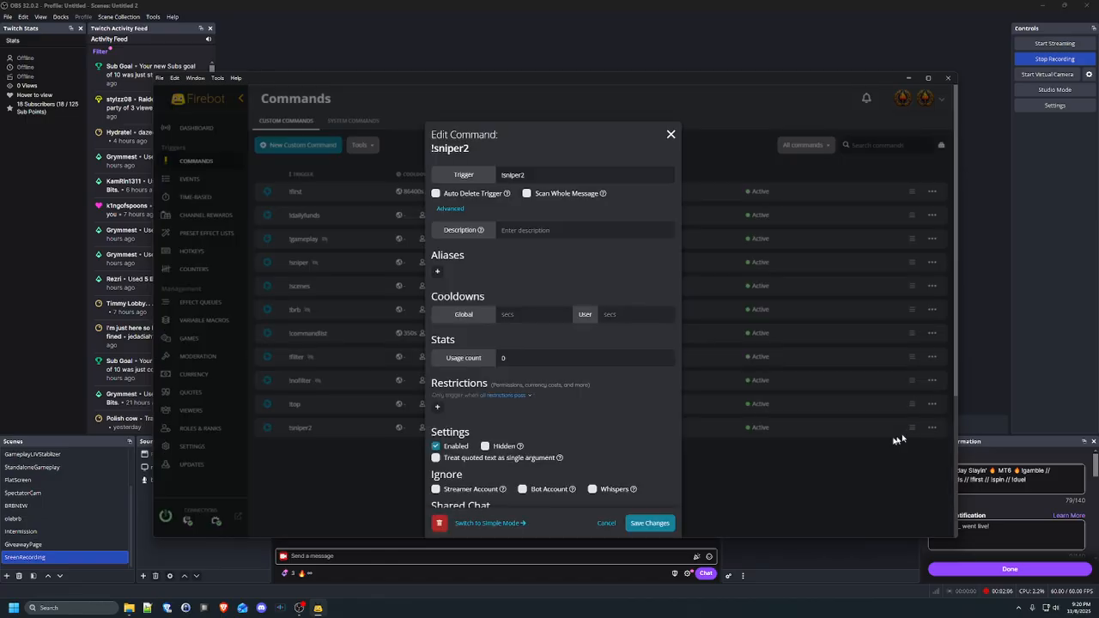
Change the command's Shared Chat setting from Inherit to Allow
{"action": "scroll", "coordinate": [568, 306], "scroll_direction": "down", "scroll_amount": 3}
{"action": "scroll", "coordinate": [567, 303], "scroll_direction": "down", "scroll_amount": 2}
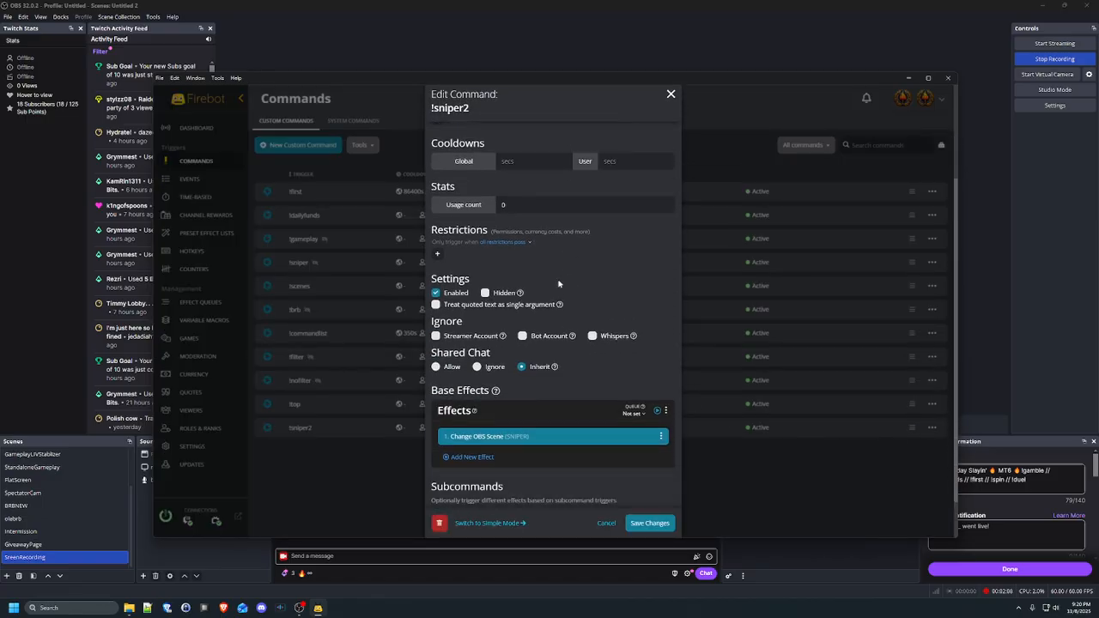
{"action": "scroll", "coordinate": [564, 438], "scroll_direction": "up", "scroll_amount": 1}
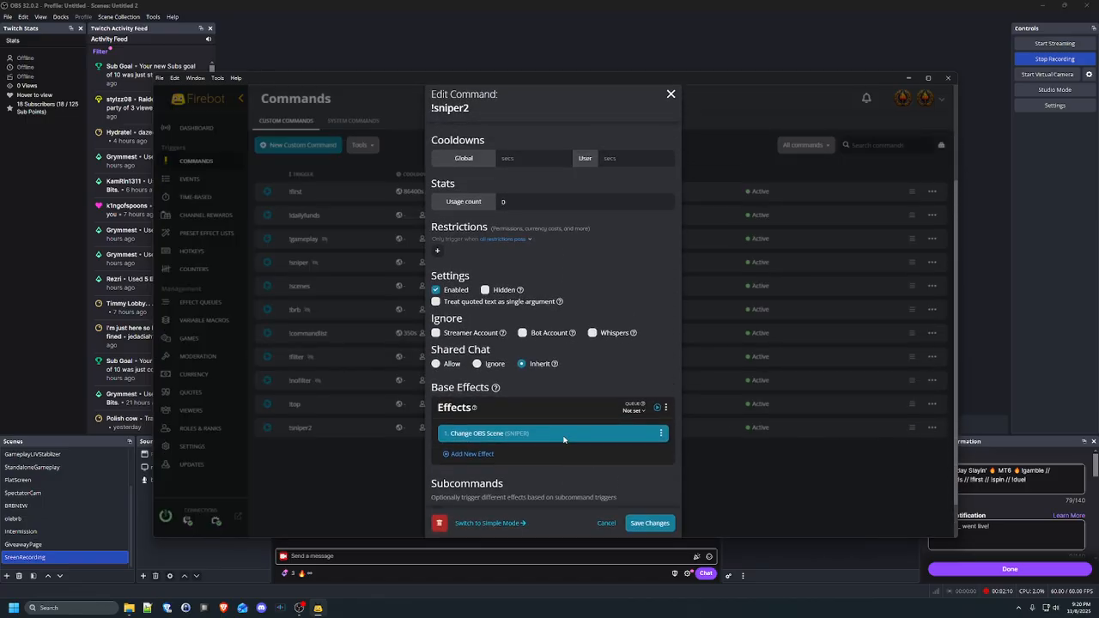
{"action": "scroll", "coordinate": [567, 434], "scroll_direction": "up", "scroll_amount": 2}
{"action": "scroll", "coordinate": [578, 203], "scroll_direction": "up", "scroll_amount": 2}
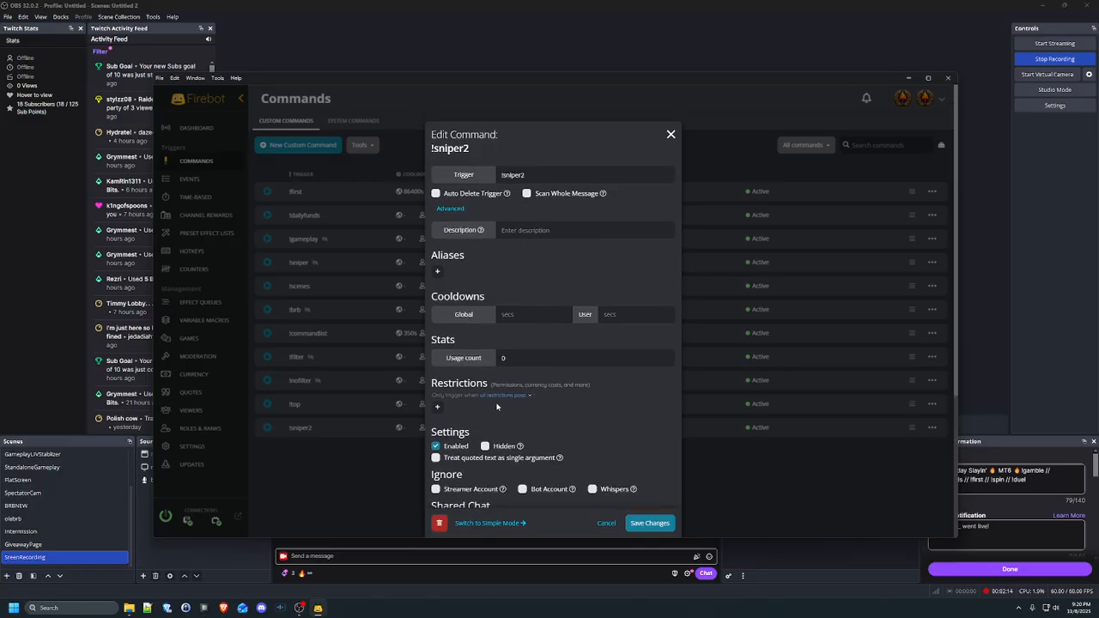
{"action": "scroll", "coordinate": [496, 406], "scroll_direction": "down", "scroll_amount": 5}
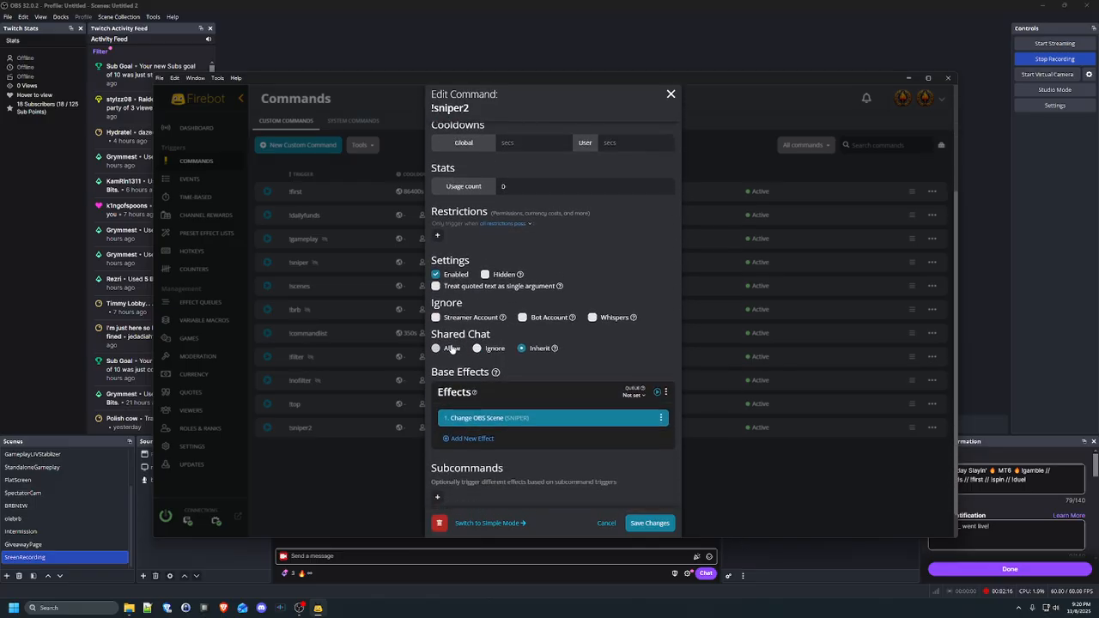
{"action": "left_click", "coordinate": [451, 348]}
{"action": "scroll", "coordinate": [607, 335], "scroll_direction": "down", "scroll_amount": 1}
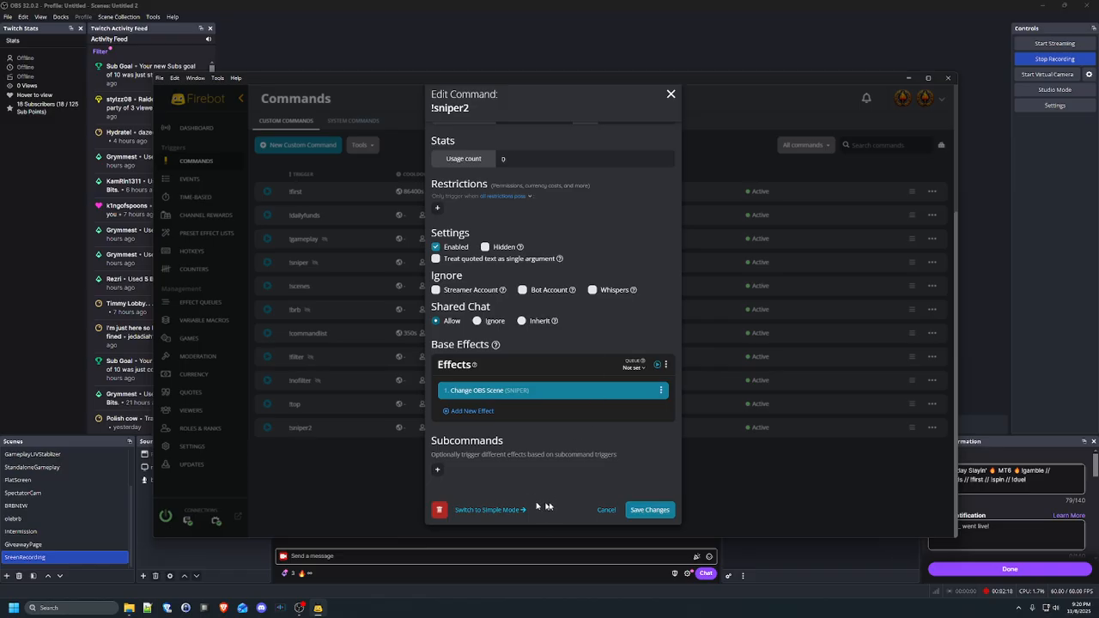
{"action": "scroll", "coordinate": [516, 317], "scroll_direction": "up", "scroll_amount": 3}
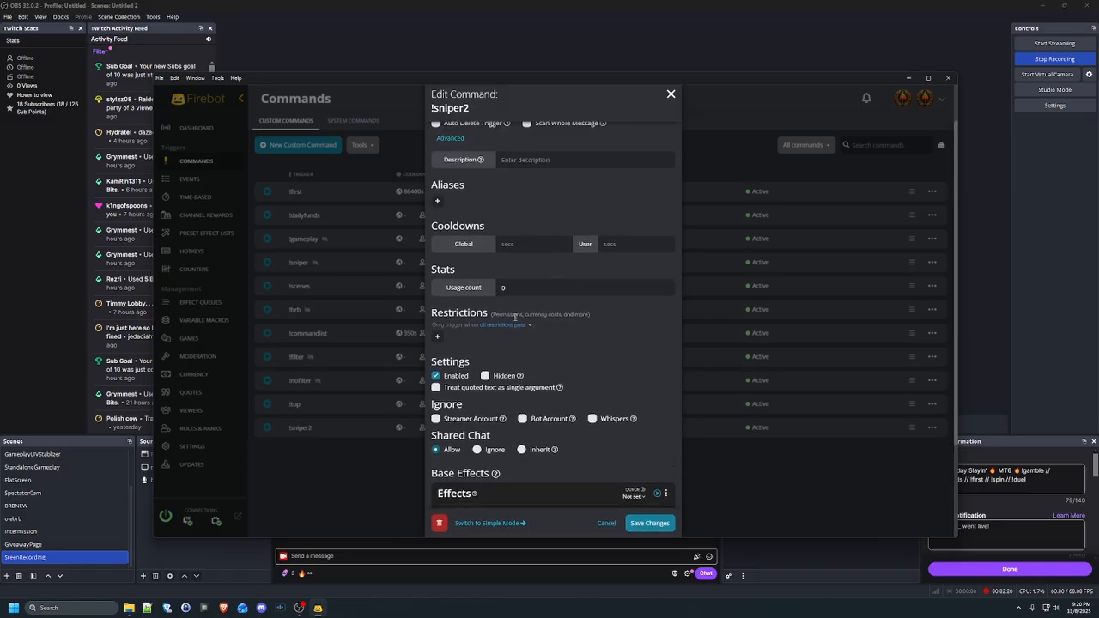
{"action": "scroll", "coordinate": [507, 309], "scroll_direction": "up", "scroll_amount": 3}
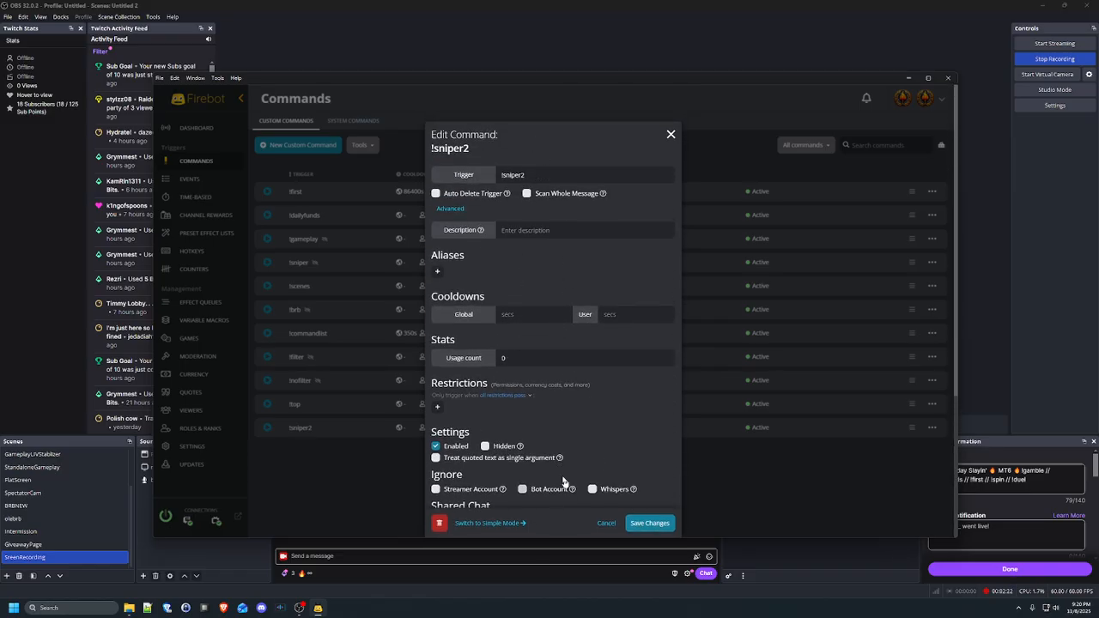
{"action": "scroll", "coordinate": [500, 484], "scroll_direction": "down", "scroll_amount": 4}
Cancel the Switch to Simple Mode prompt twice and close the editor unsaved
{"action": "left_click", "coordinate": [489, 523]}
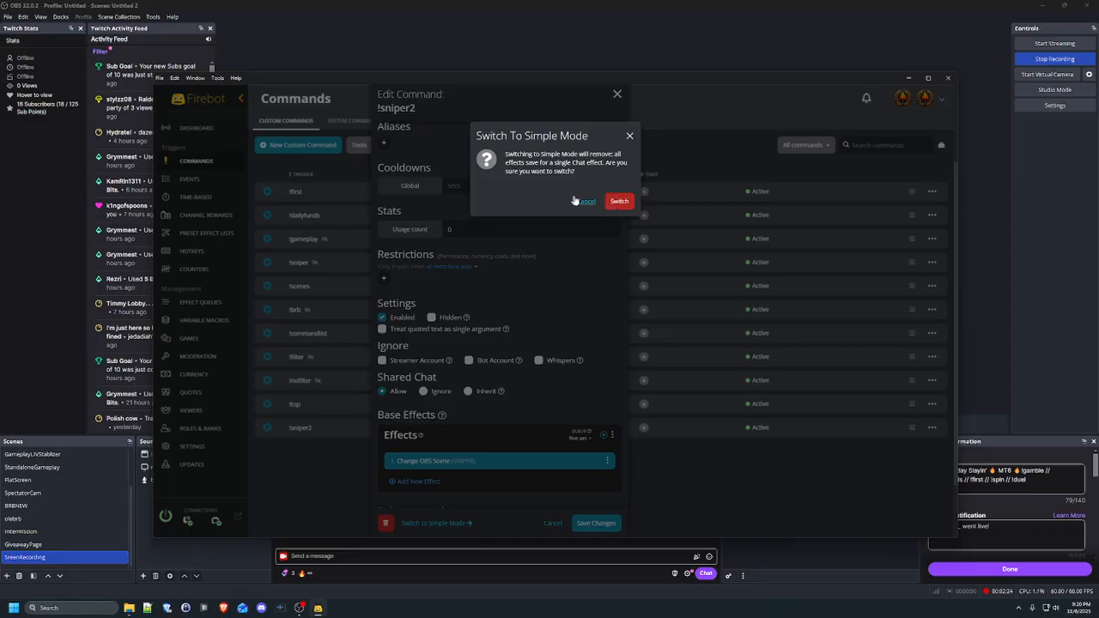
{"action": "left_click", "coordinate": [582, 201]}
{"action": "left_click", "coordinate": [489, 523]}
{"action": "left_click", "coordinate": [584, 203]}
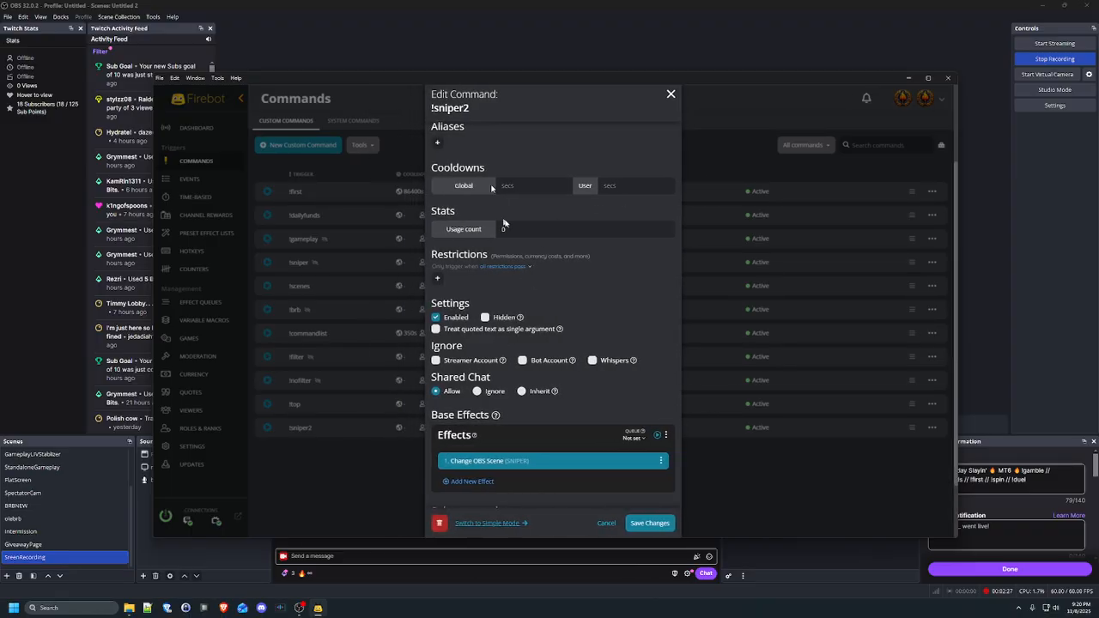
{"action": "left_click", "coordinate": [673, 95]}
Open a new custom command's advanced options, then discard it without creating
{"action": "left_click", "coordinate": [290, 144]}
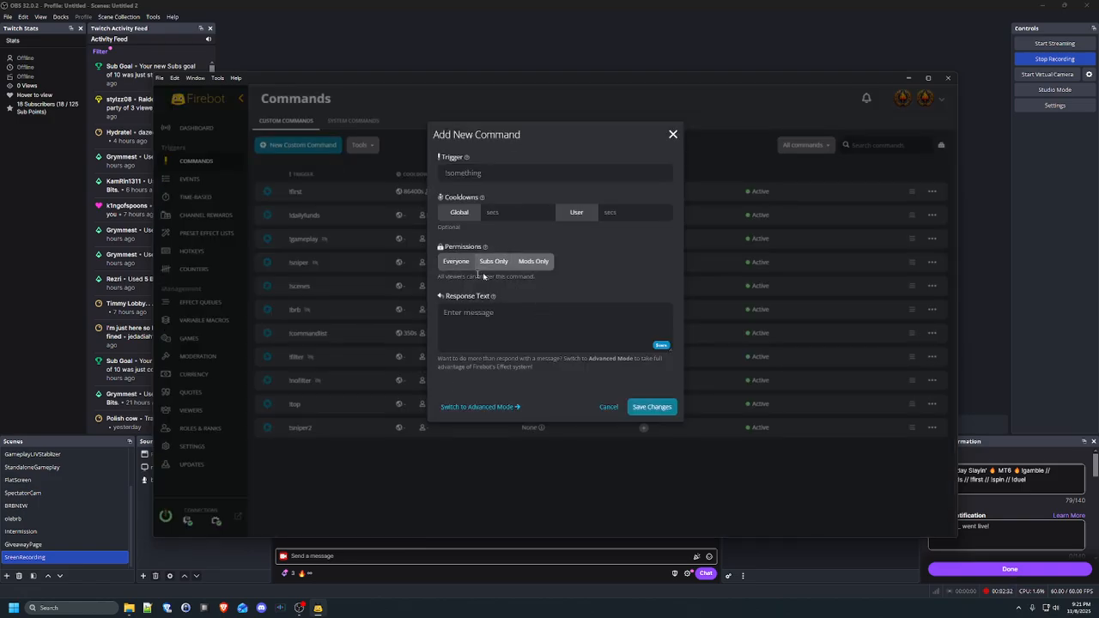
{"action": "left_click", "coordinate": [481, 407]}
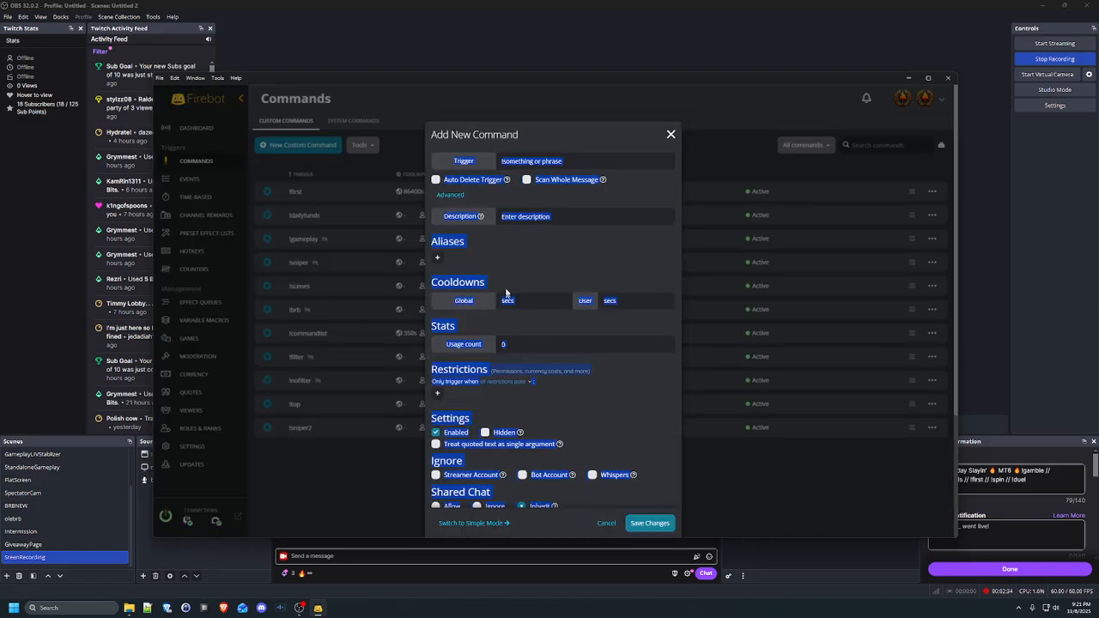
{"action": "left_click", "coordinate": [486, 219]}
{"action": "scroll", "coordinate": [548, 347], "scroll_direction": "down", "scroll_amount": 2}
{"action": "scroll", "coordinate": [548, 335], "scroll_direction": "up", "scroll_amount": 2}
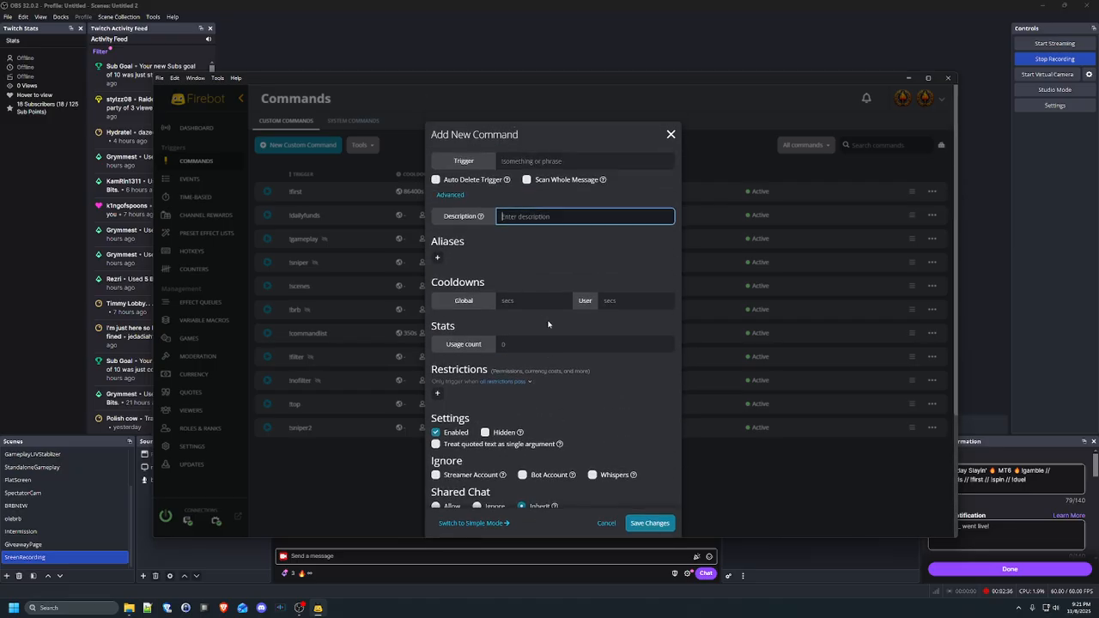
{"action": "left_click", "coordinate": [672, 136]}
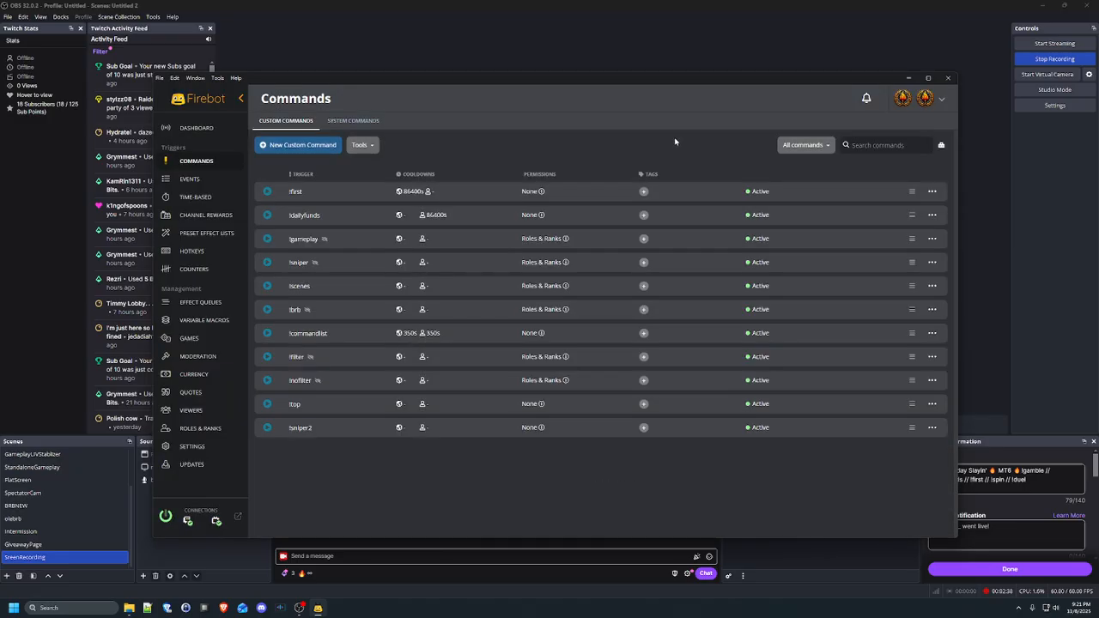
Reopen and close !sniper2 unchanged, then minimize Firebot to show OBS Studio
{"action": "left_click", "coordinate": [928, 429]}
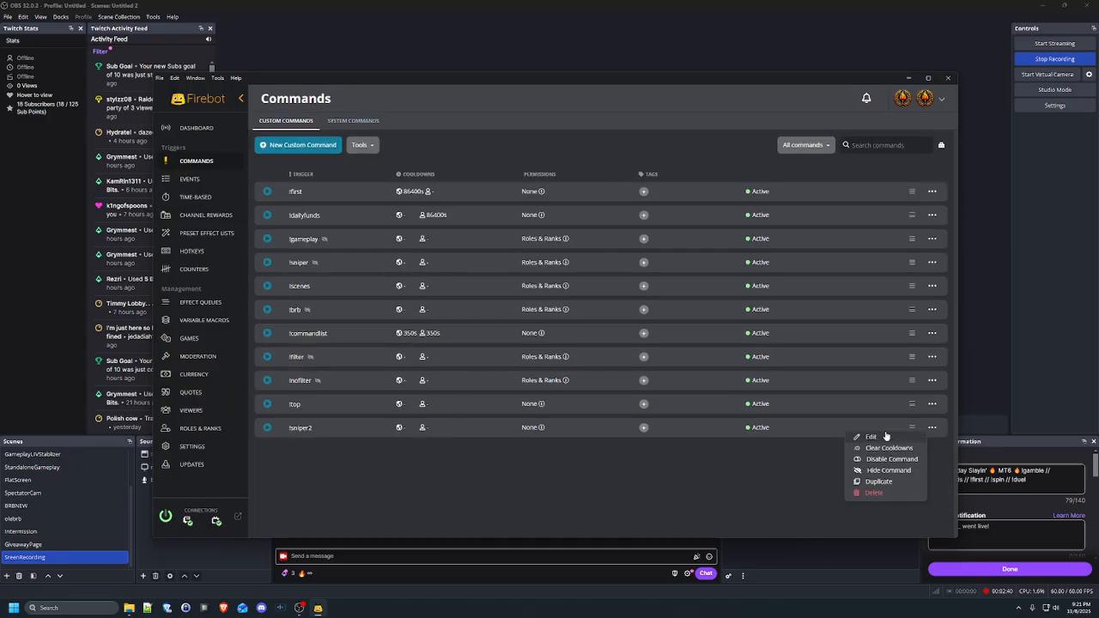
{"action": "left_click", "coordinate": [885, 437]}
{"action": "scroll", "coordinate": [520, 379], "scroll_direction": "down", "scroll_amount": 5}
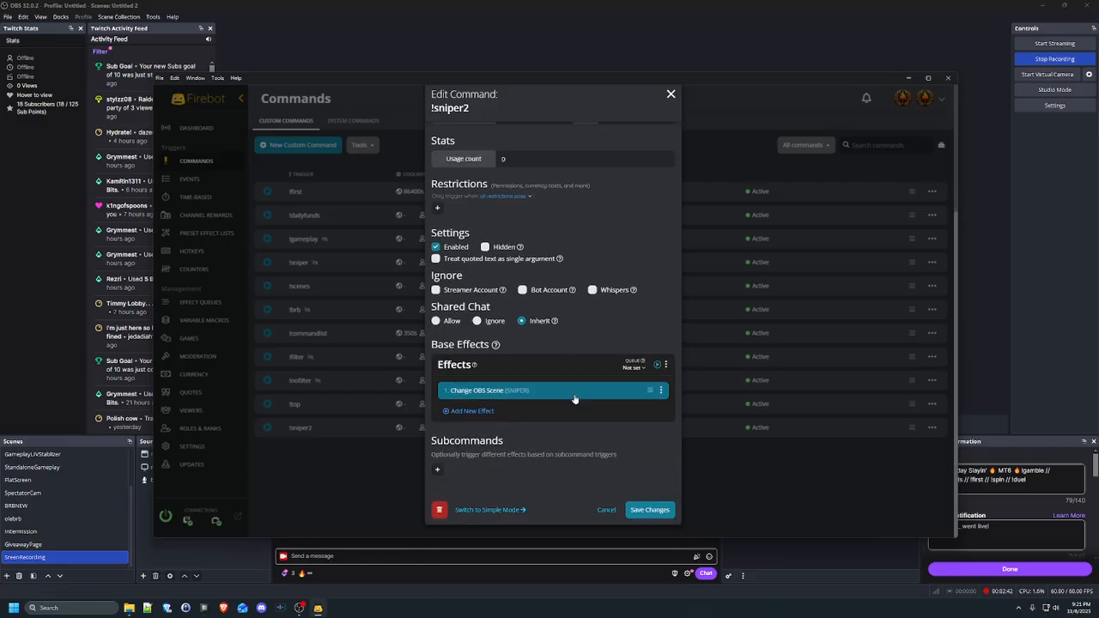
{"action": "left_click", "coordinate": [651, 512]}
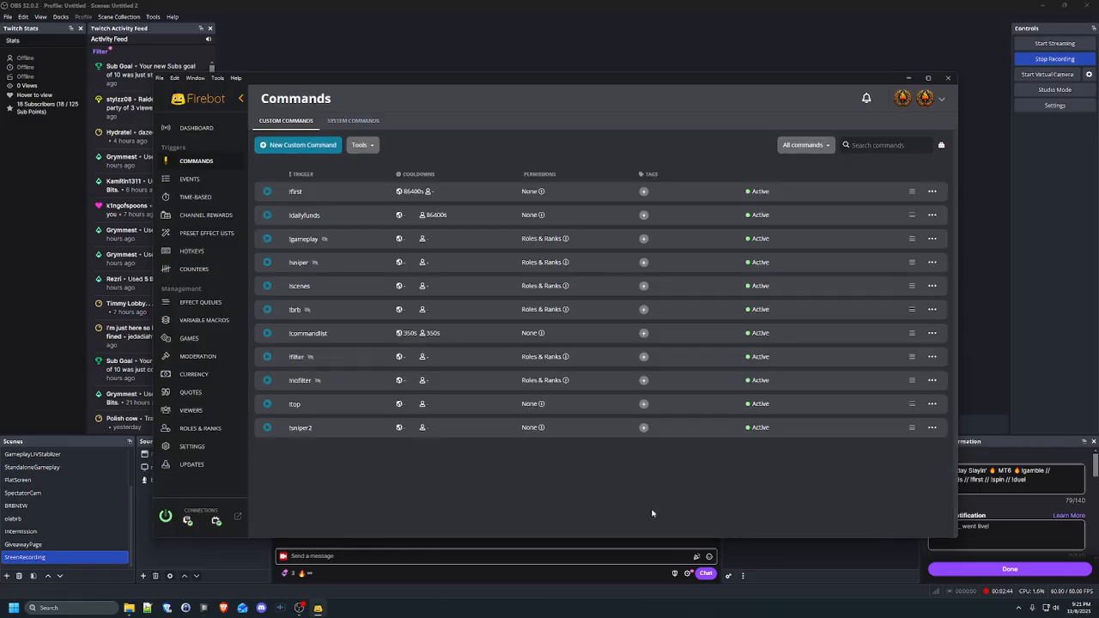
{"action": "left_click", "coordinate": [318, 608]}
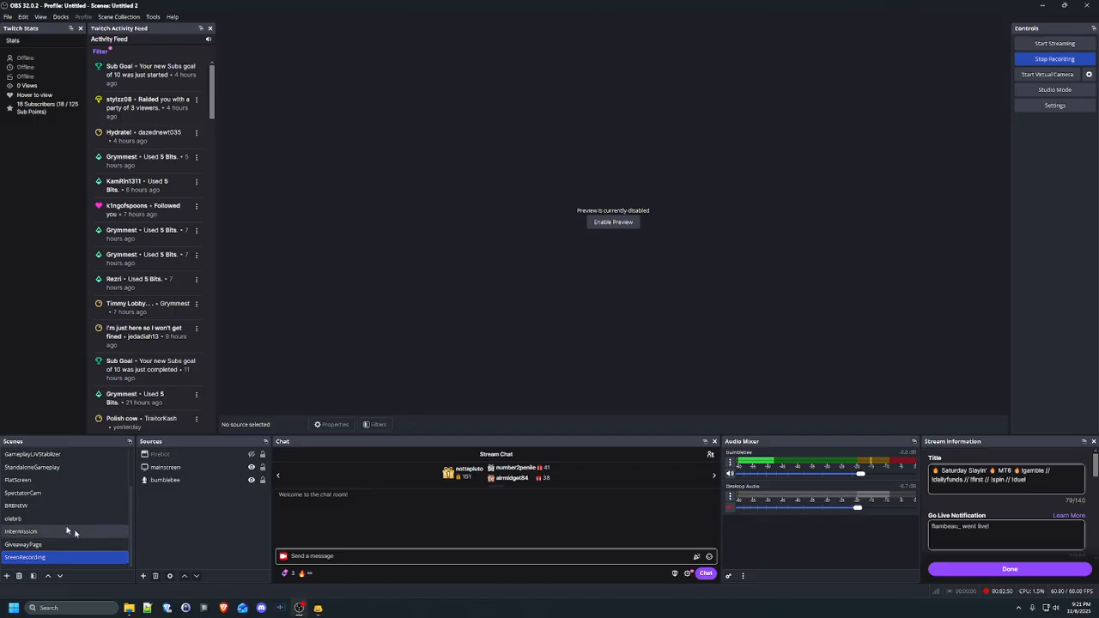
Post the !sniper2 command in the stream chat
{"action": "left_click", "coordinate": [318, 608]}
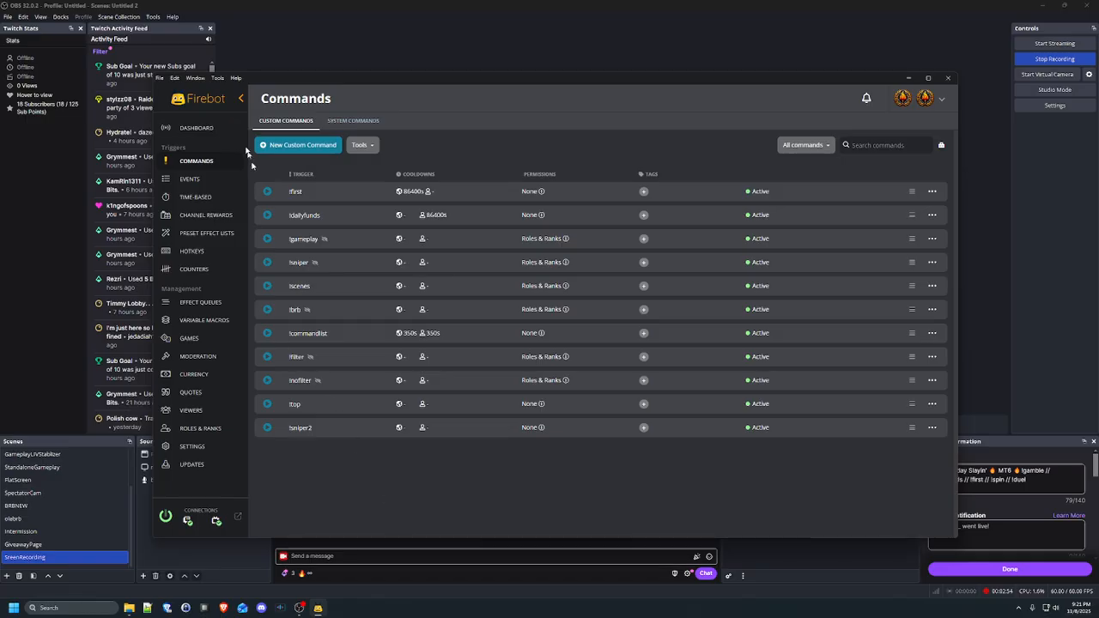
{"action": "left_click", "coordinate": [197, 127]}
{"action": "left_click", "coordinate": [464, 549]}
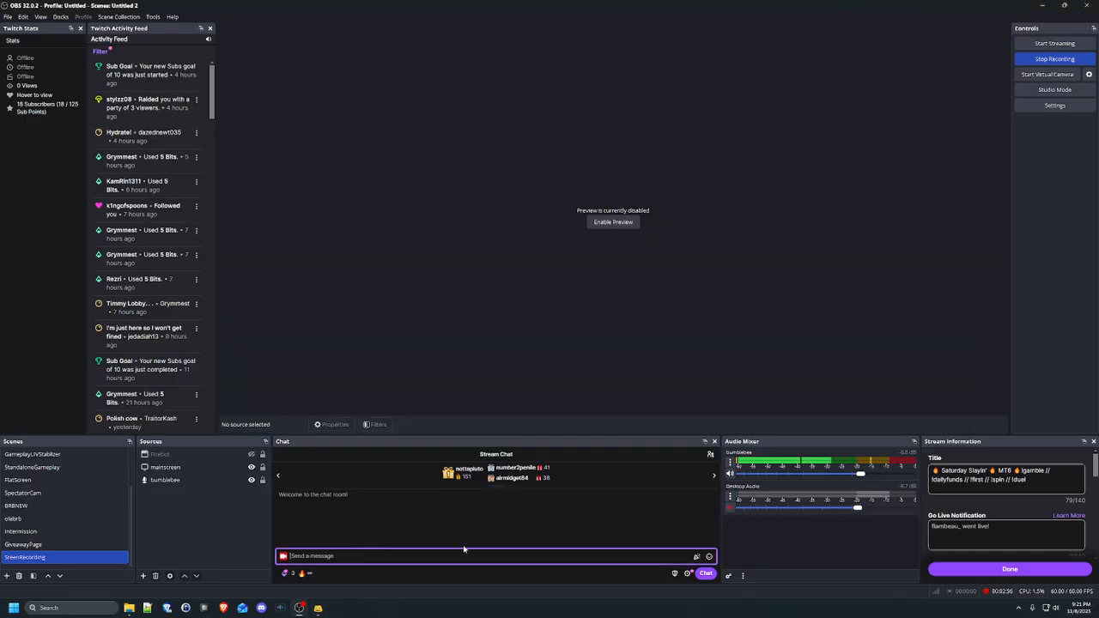
{"action": "type", "text": "!sn"}
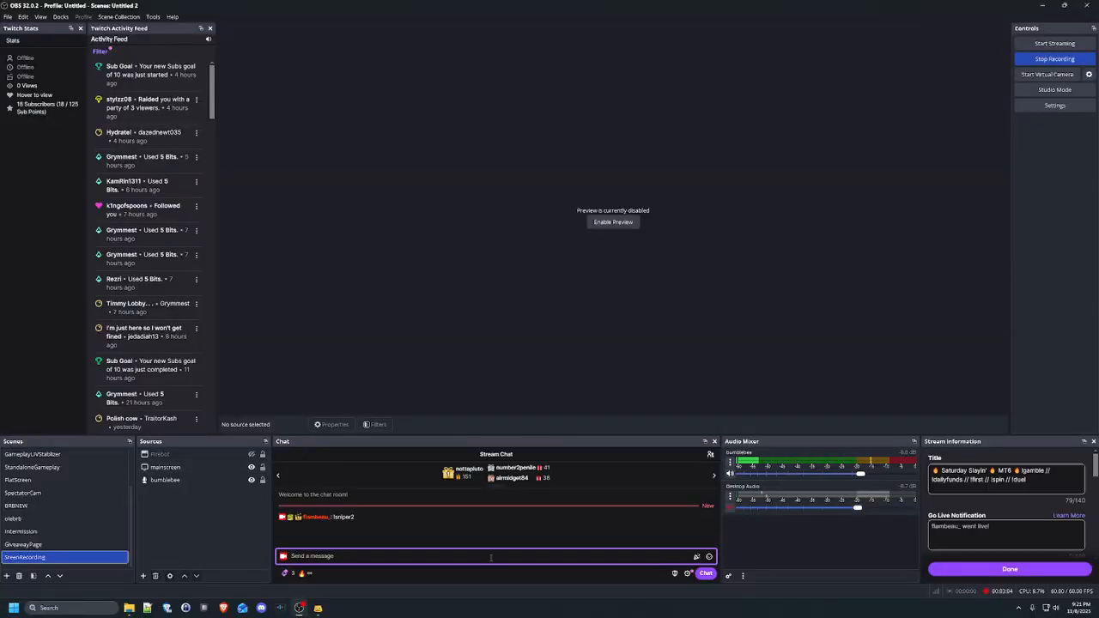
Restore the Firebot window and return to its custom commands list
{"action": "left_click", "coordinate": [318, 608]}
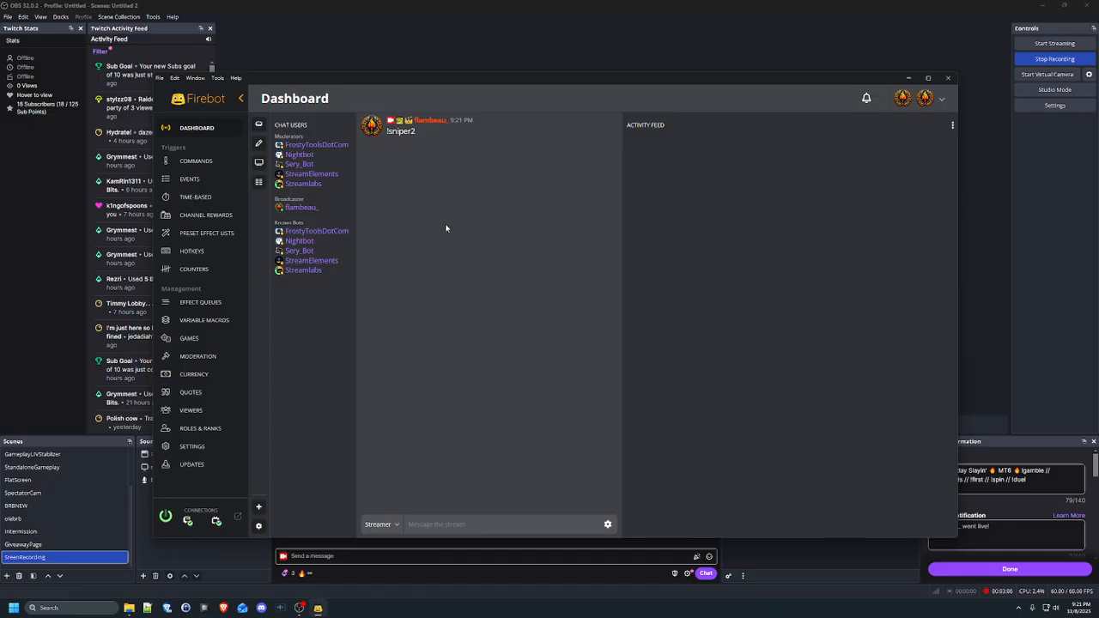
{"action": "left_click", "coordinate": [318, 608]}
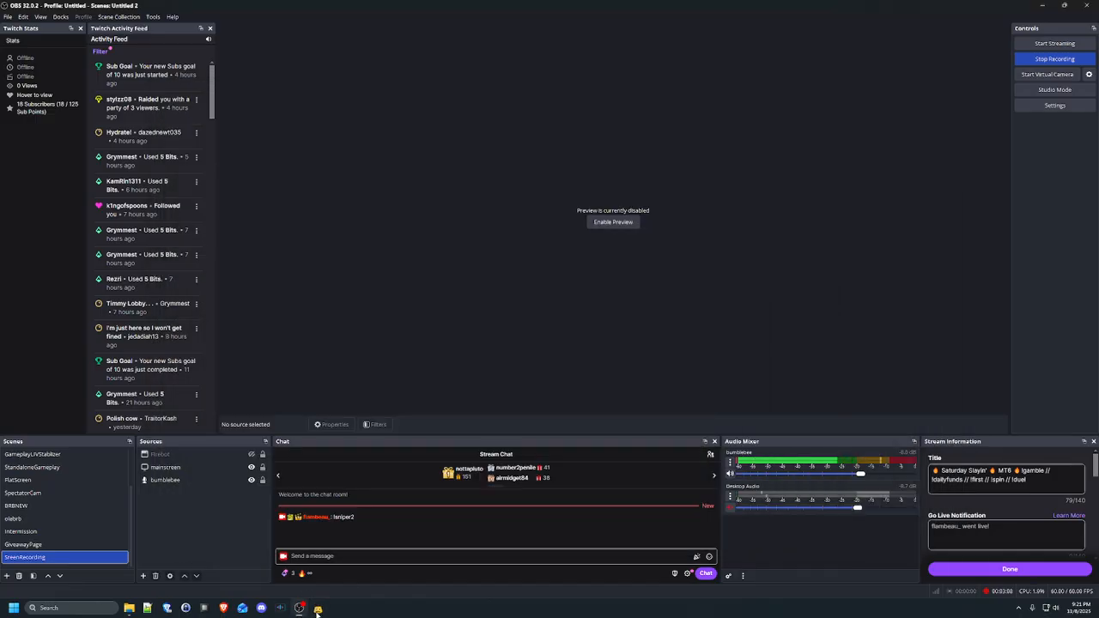
{"action": "left_click", "coordinate": [318, 608]}
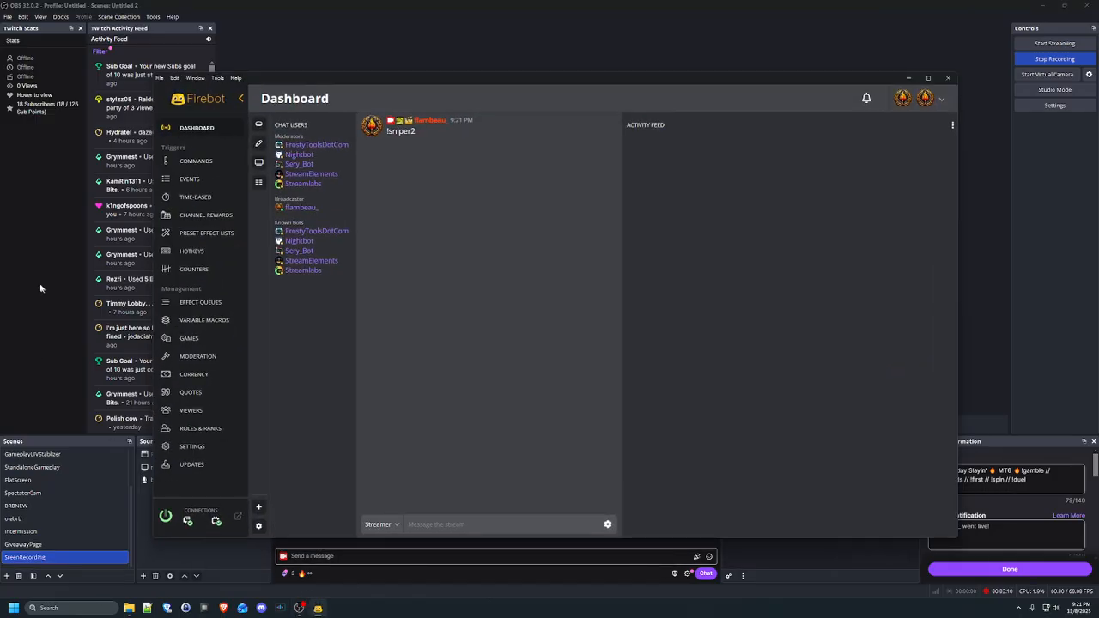
{"action": "left_click", "coordinate": [197, 162]}
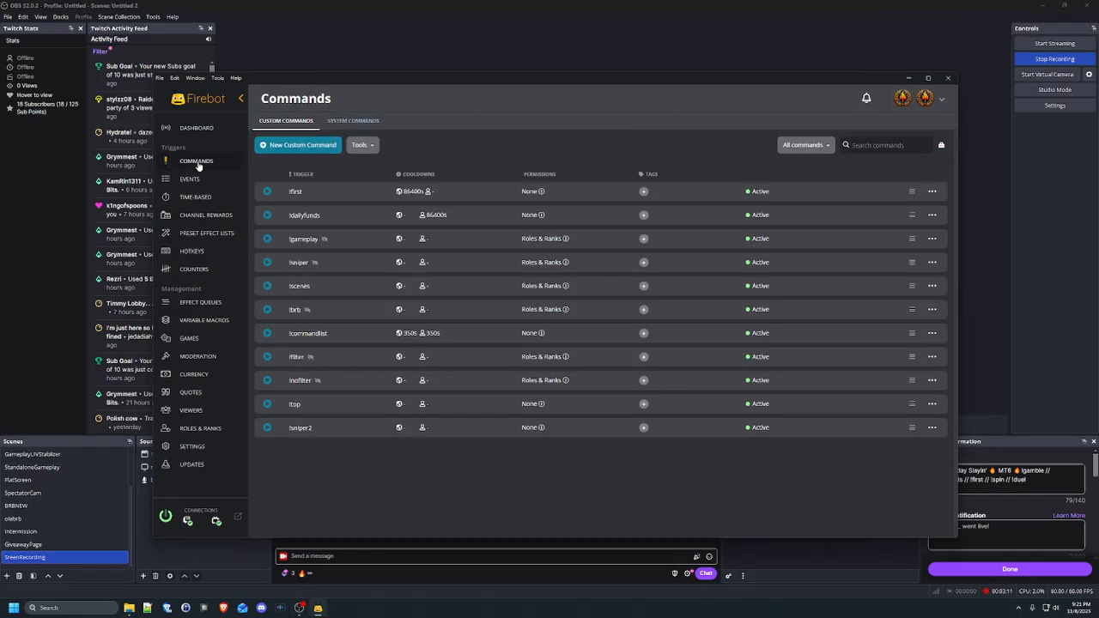
Delete the Change OBS Scene effect from the !sniper2 command
{"action": "left_click", "coordinate": [932, 427]}
{"action": "left_click", "coordinate": [846, 442]}
{"action": "scroll", "coordinate": [630, 437], "scroll_direction": "down", "scroll_amount": 2}
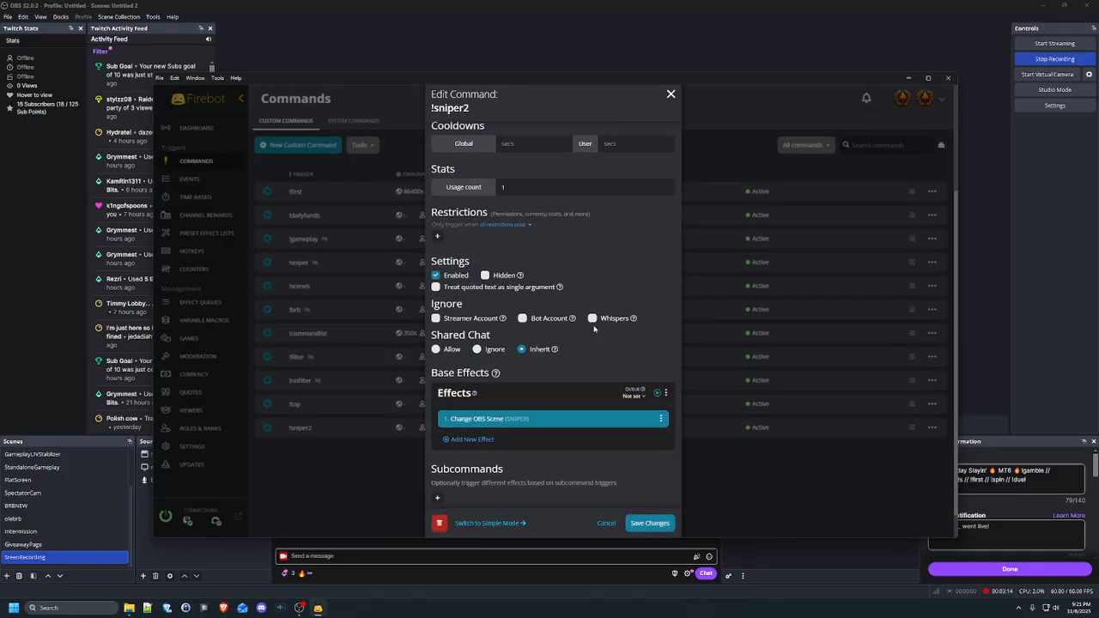
{"action": "left_click", "coordinate": [666, 419]}
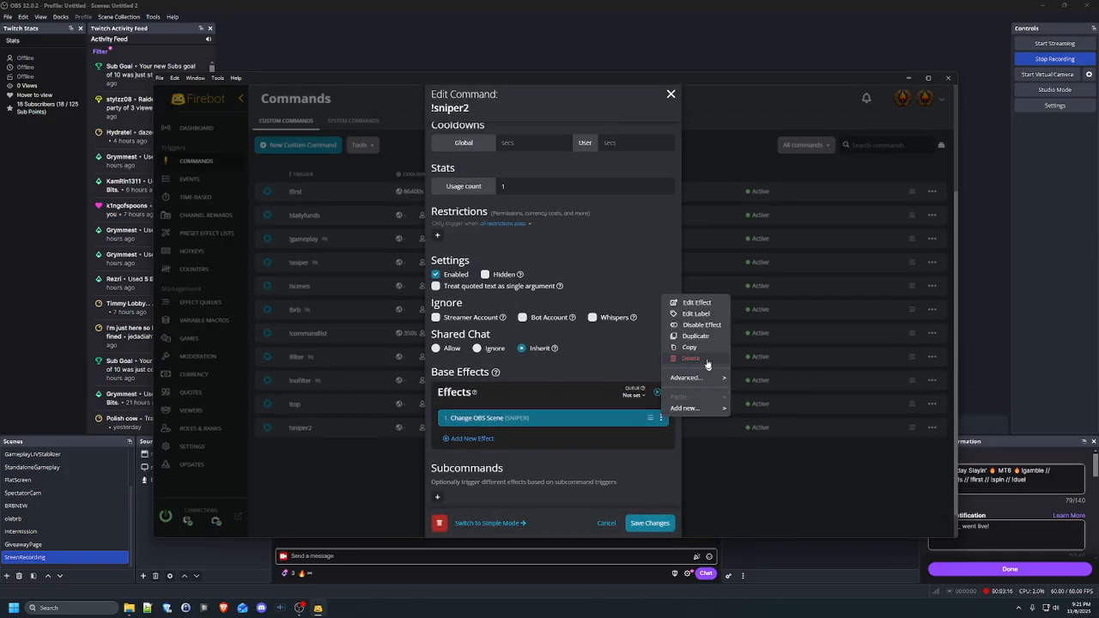
{"action": "left_click", "coordinate": [696, 364]}
Search the new-effect picker for OBS effects and pick Toggle OBS Source Visibility
{"action": "left_click", "coordinate": [475, 418]}
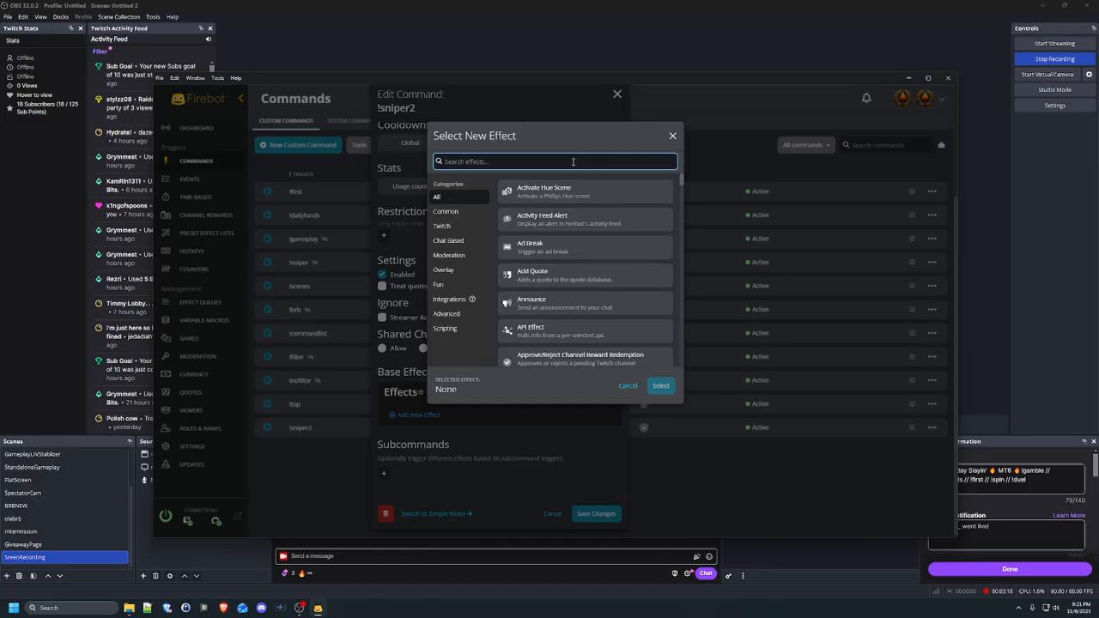
{"action": "type", "text": "obs"}
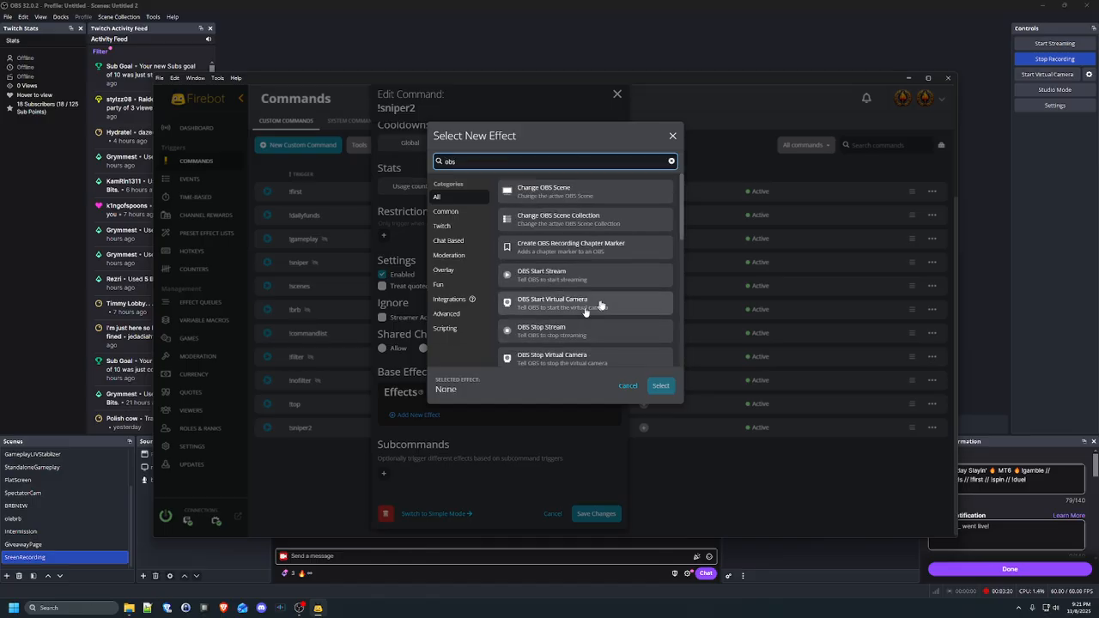
{"action": "scroll", "coordinate": [554, 275], "scroll_direction": "down", "scroll_amount": 5}
{"action": "scroll", "coordinate": [567, 249], "scroll_direction": "up", "scroll_amount": 5}
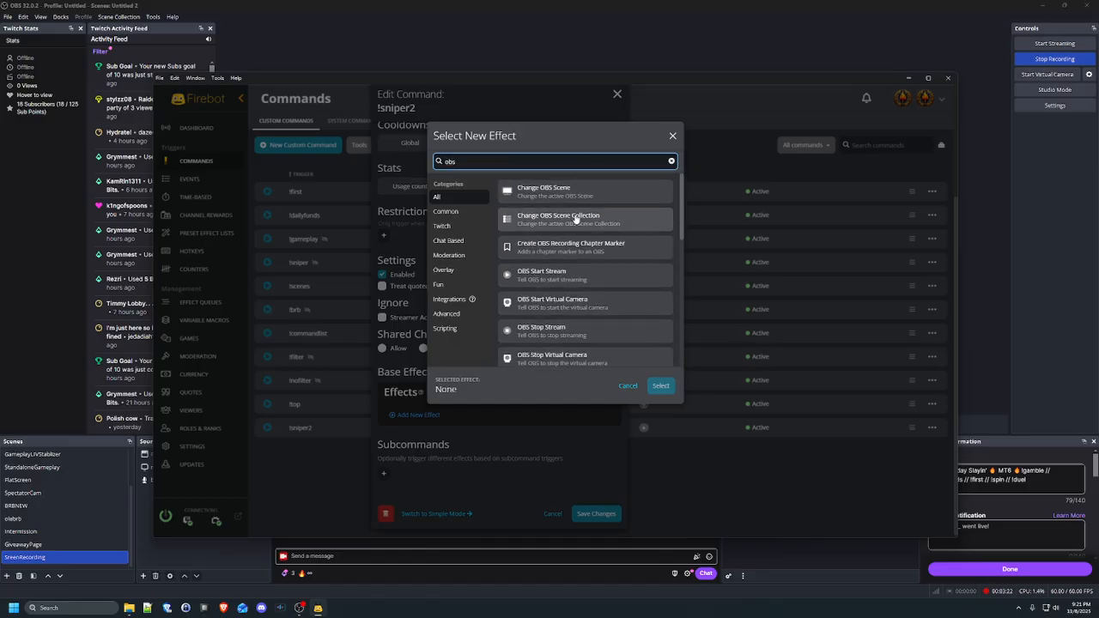
{"action": "scroll", "coordinate": [576, 219], "scroll_direction": "down", "scroll_amount": 5}
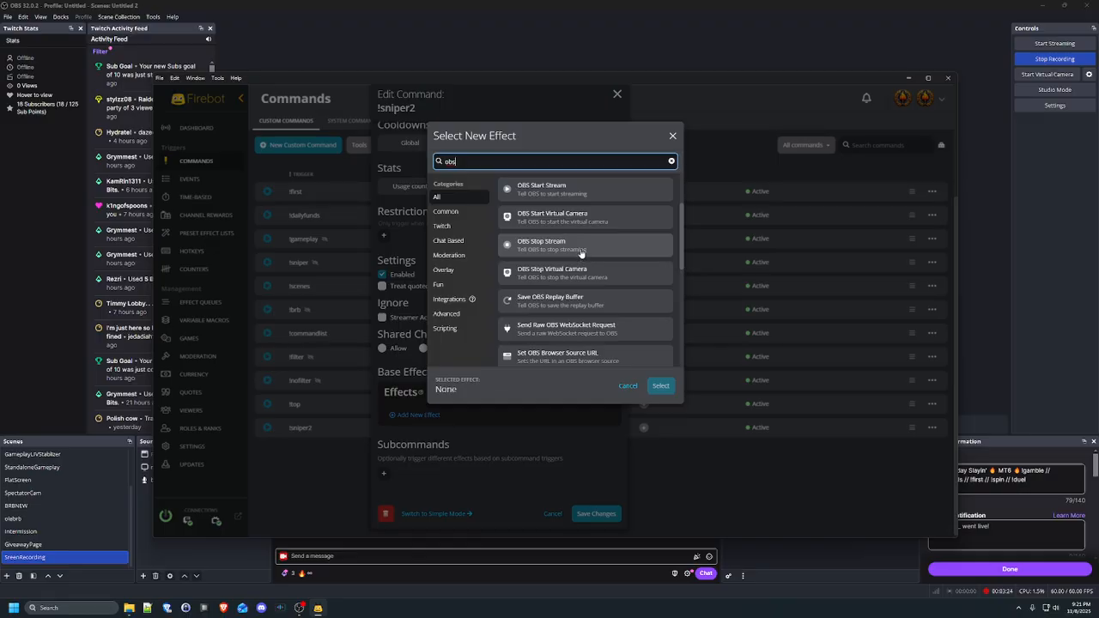
{"action": "scroll", "coordinate": [606, 311], "scroll_direction": "down", "scroll_amount": 2}
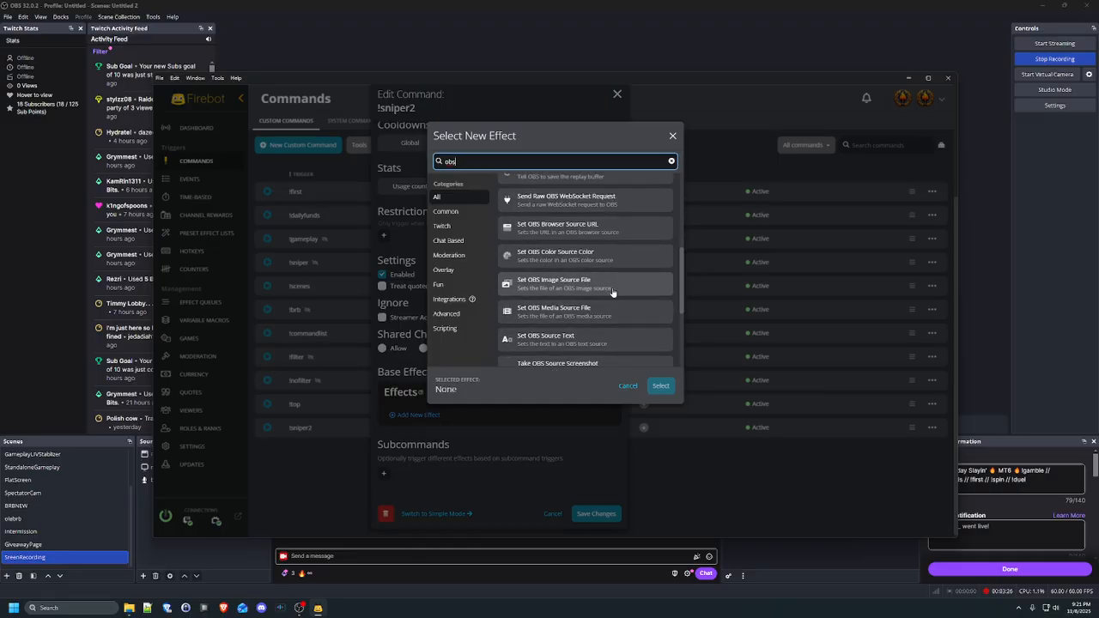
{"action": "scroll", "coordinate": [625, 309], "scroll_direction": "down", "scroll_amount": 3}
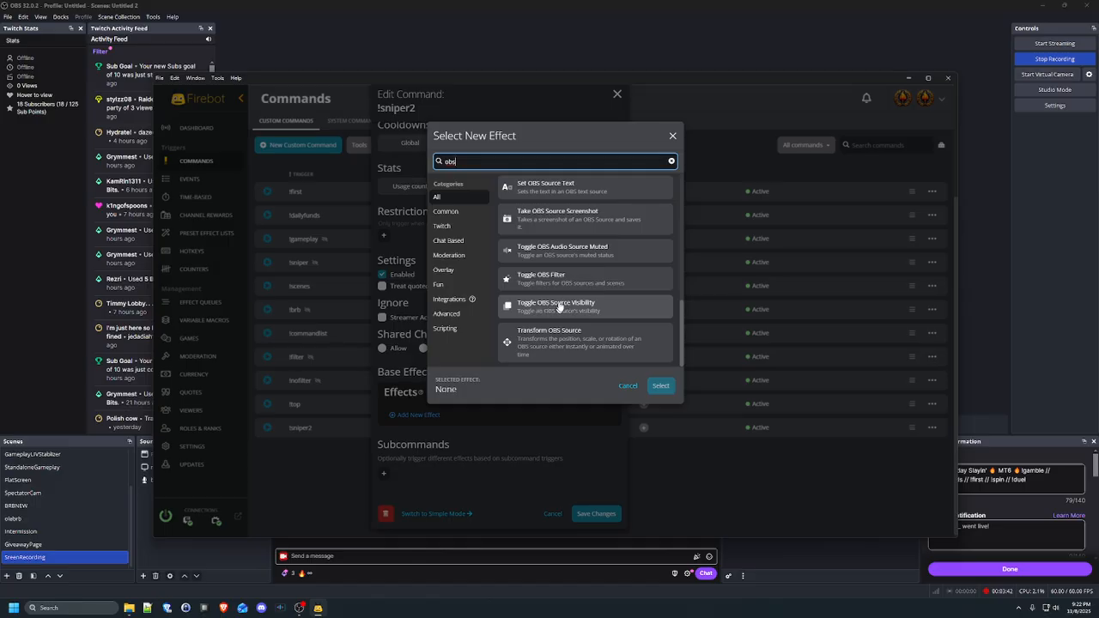
{"action": "left_click", "coordinate": [557, 307]}
Filter sources by 'tabor' and include Gameplay's TaborNoFilter and TaborCapture sources
{"action": "left_click", "coordinate": [660, 386]}
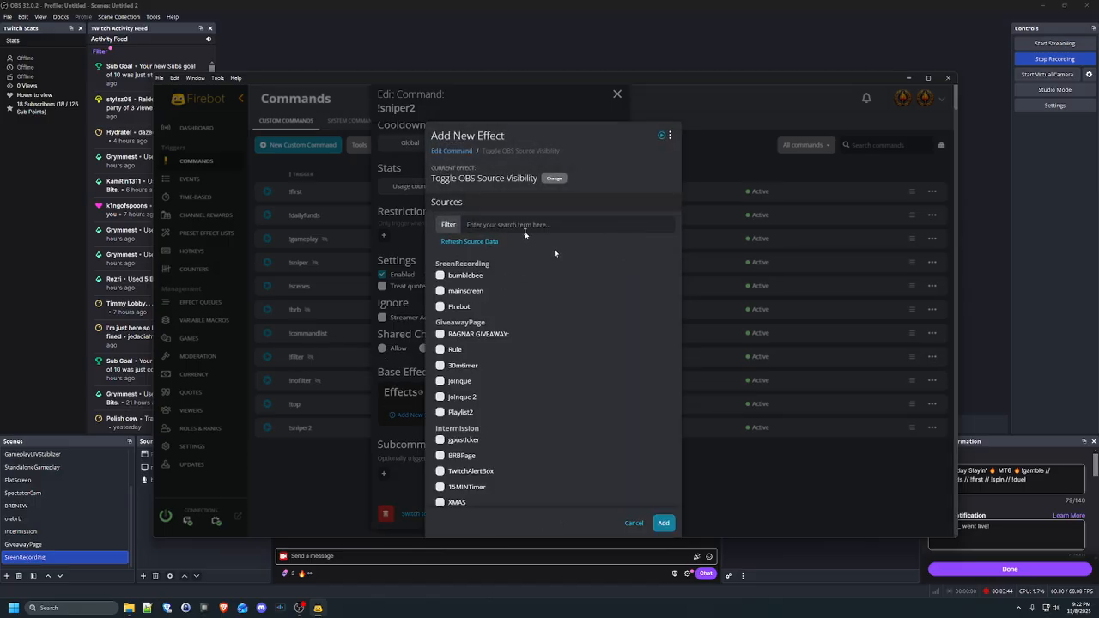
{"action": "scroll", "coordinate": [555, 253], "scroll_direction": "down", "scroll_amount": 7}
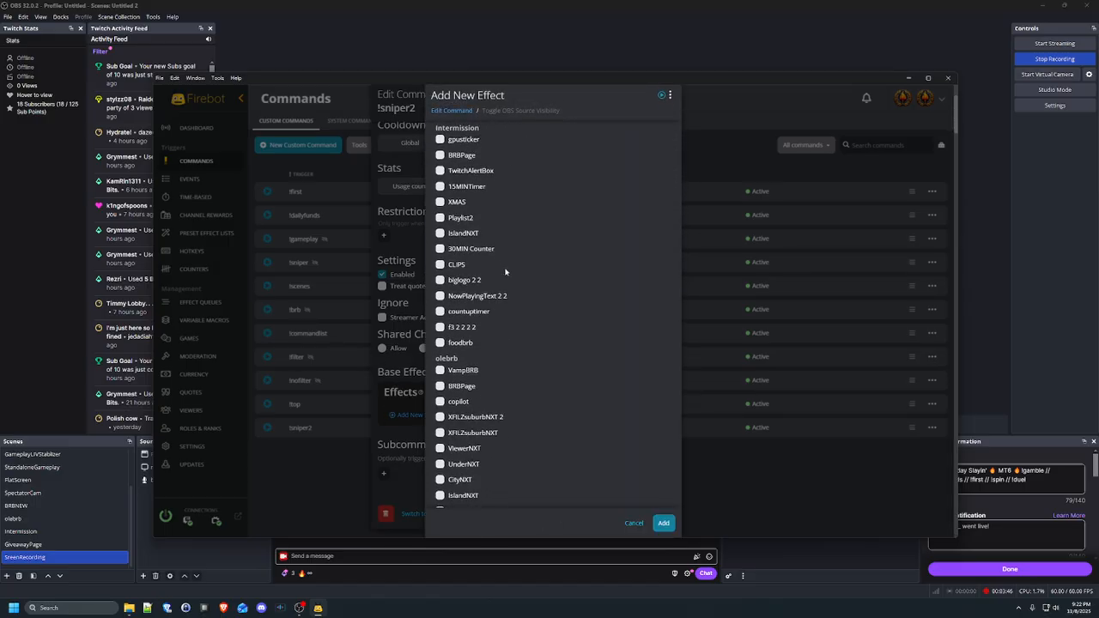
{"action": "scroll", "coordinate": [506, 271], "scroll_direction": "down", "scroll_amount": 8}
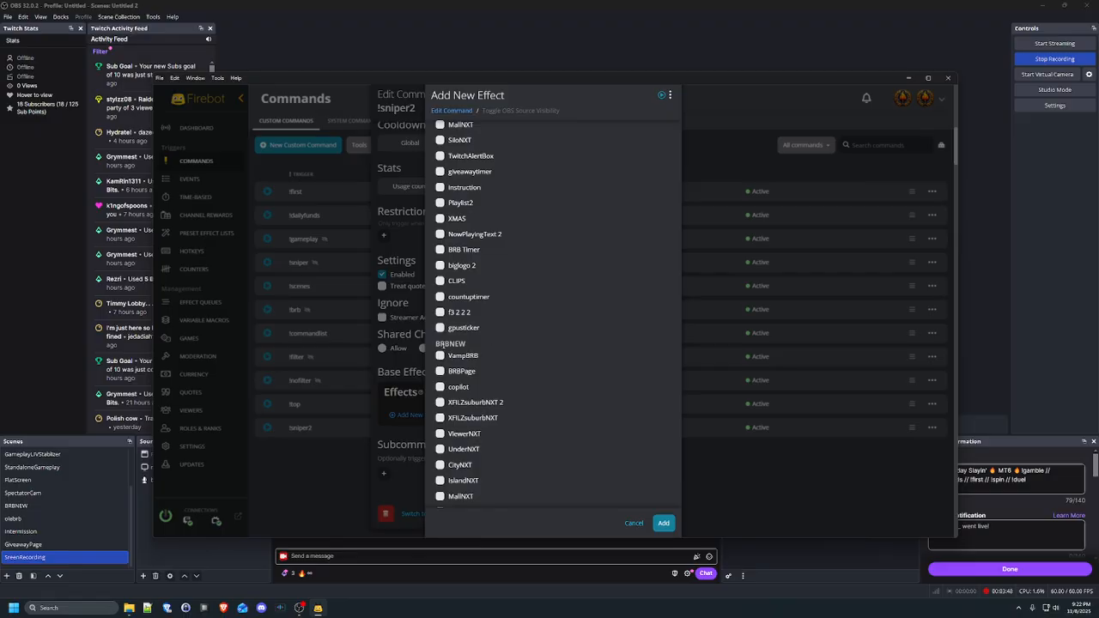
{"action": "scroll", "coordinate": [509, 344], "scroll_direction": "down", "scroll_amount": 8}
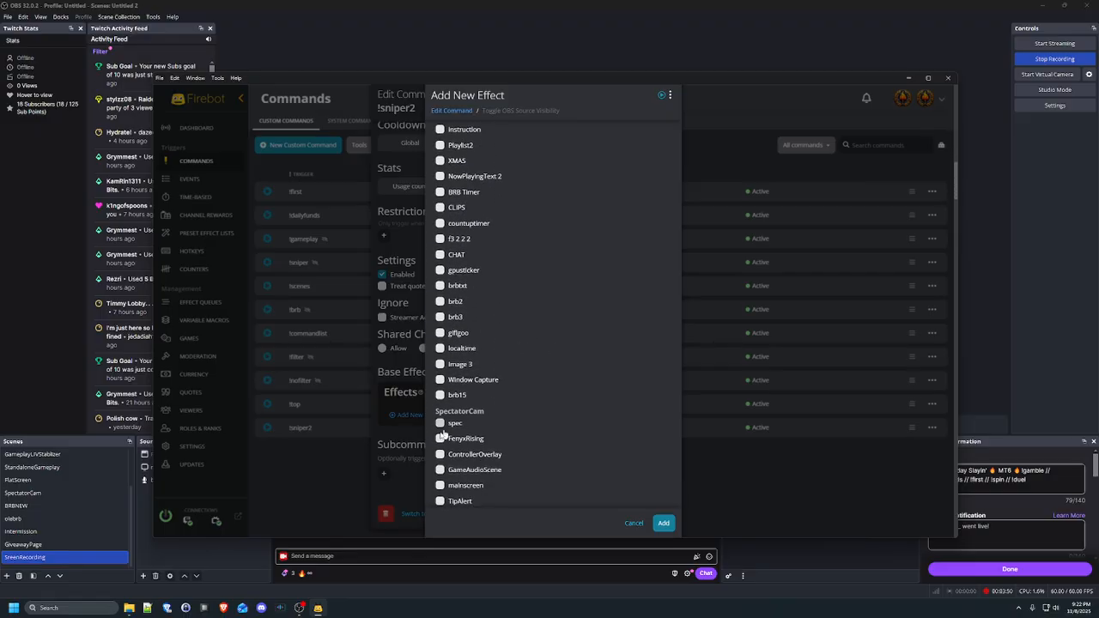
{"action": "scroll", "coordinate": [464, 378], "scroll_direction": "down", "scroll_amount": 2}
{"action": "scroll", "coordinate": [494, 284], "scroll_direction": "up", "scroll_amount": 15}
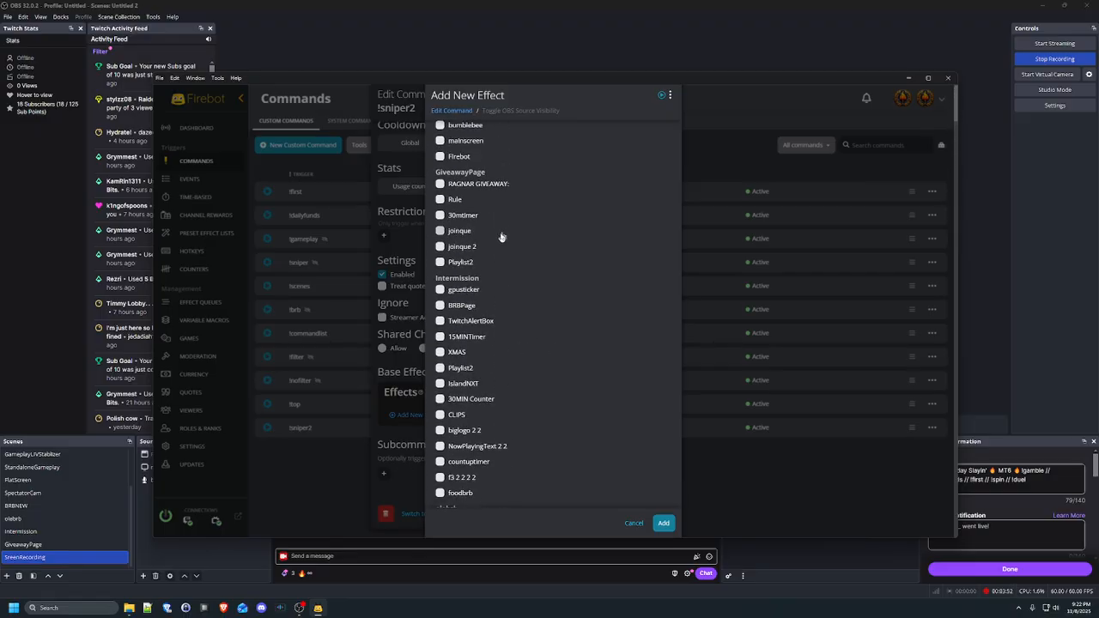
{"action": "scroll", "coordinate": [501, 236], "scroll_direction": "up", "scroll_amount": 3}
{"action": "left_click", "coordinate": [496, 225]}
{"action": "type", "text": "tabor"}
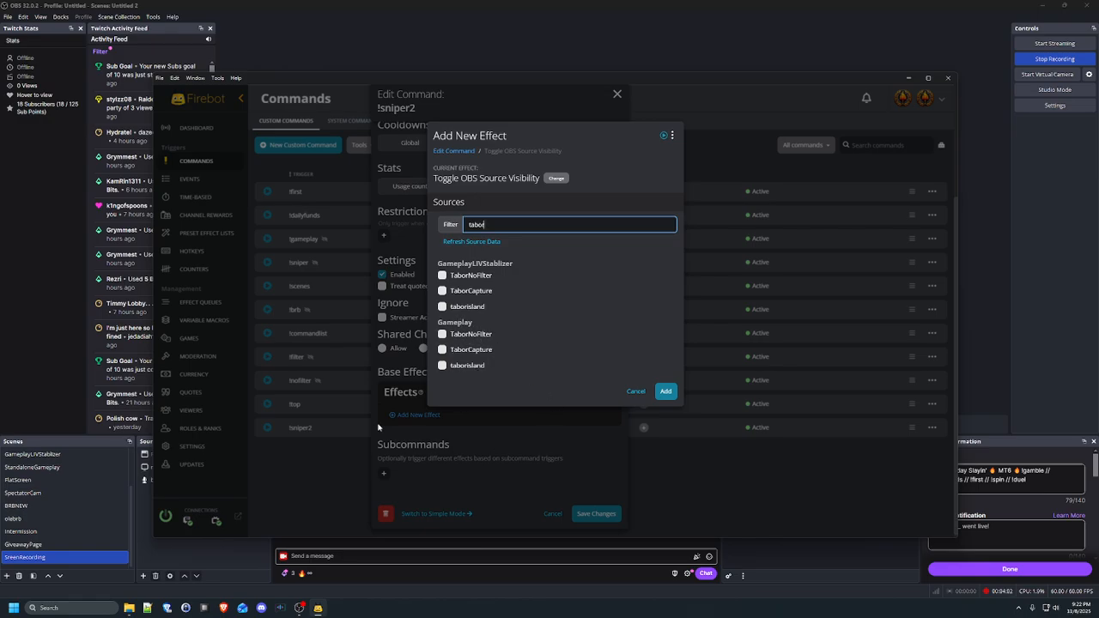
{"action": "left_click", "coordinate": [479, 335]}
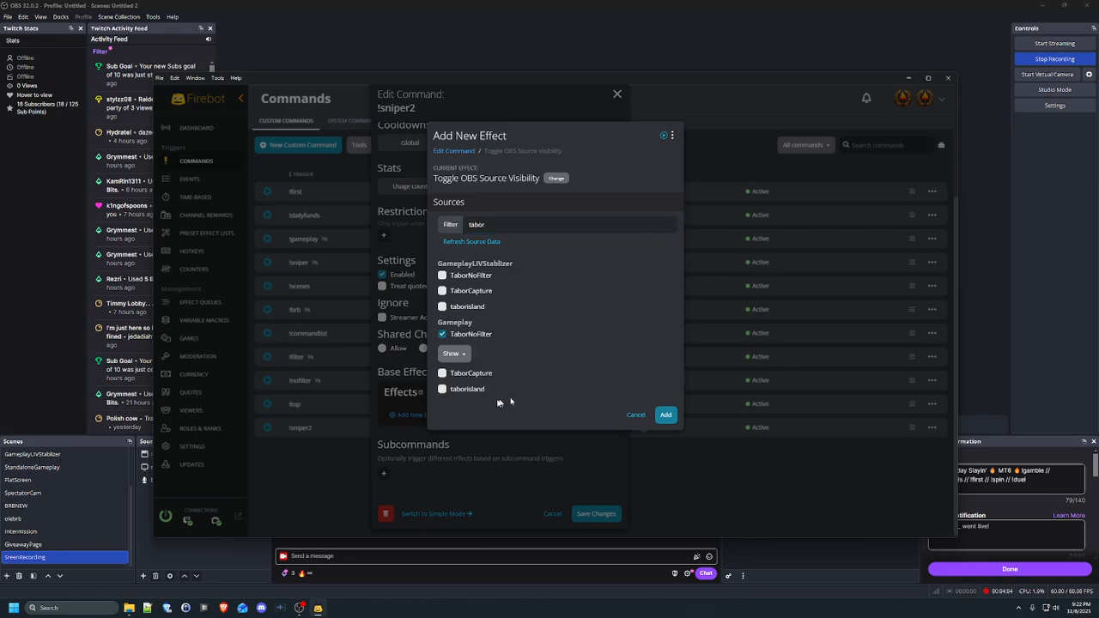
{"action": "left_click", "coordinate": [457, 375]}
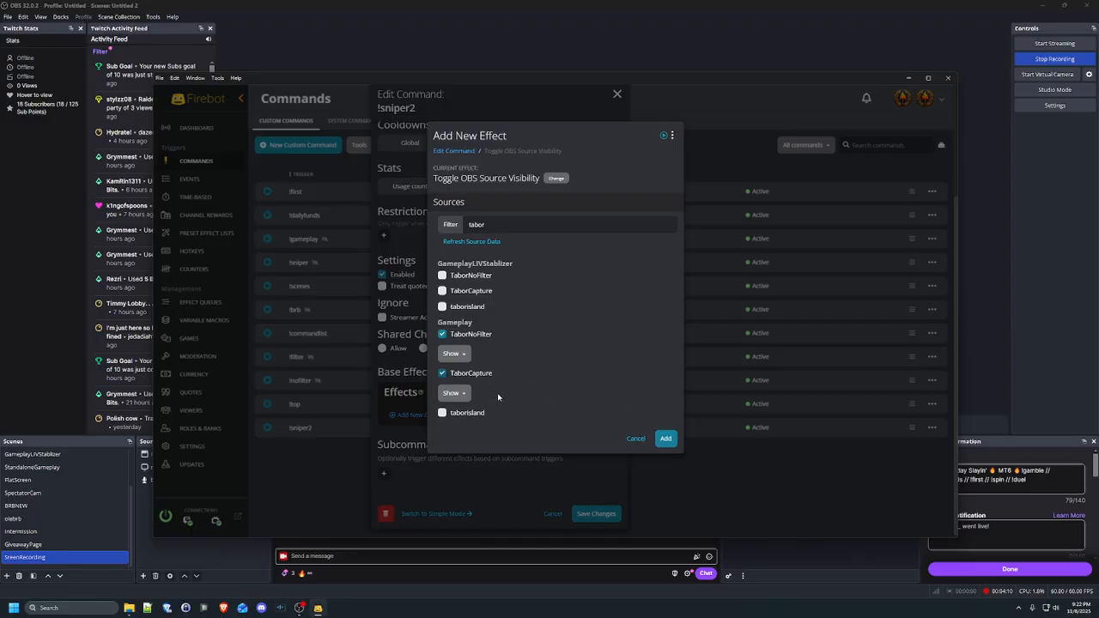
Set TaborNoFilter to hide and TaborCapture to show, add the effect, then discard the edits
{"action": "left_click", "coordinate": [454, 354]}
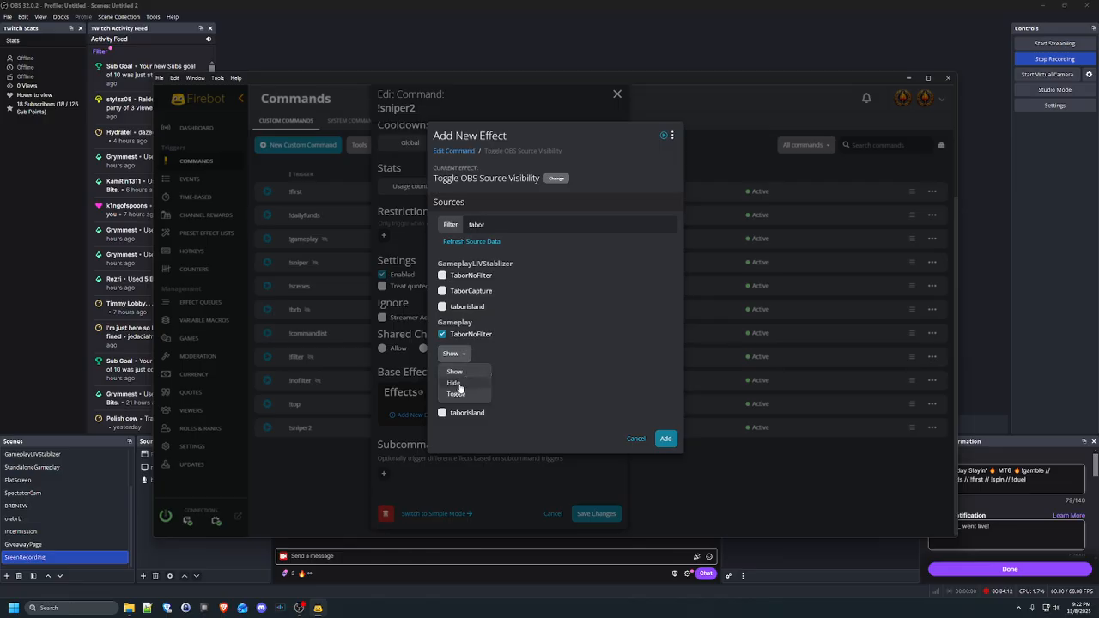
{"action": "left_click", "coordinate": [460, 387]}
{"action": "left_click", "coordinate": [453, 393]}
{"action": "left_click", "coordinate": [456, 411]}
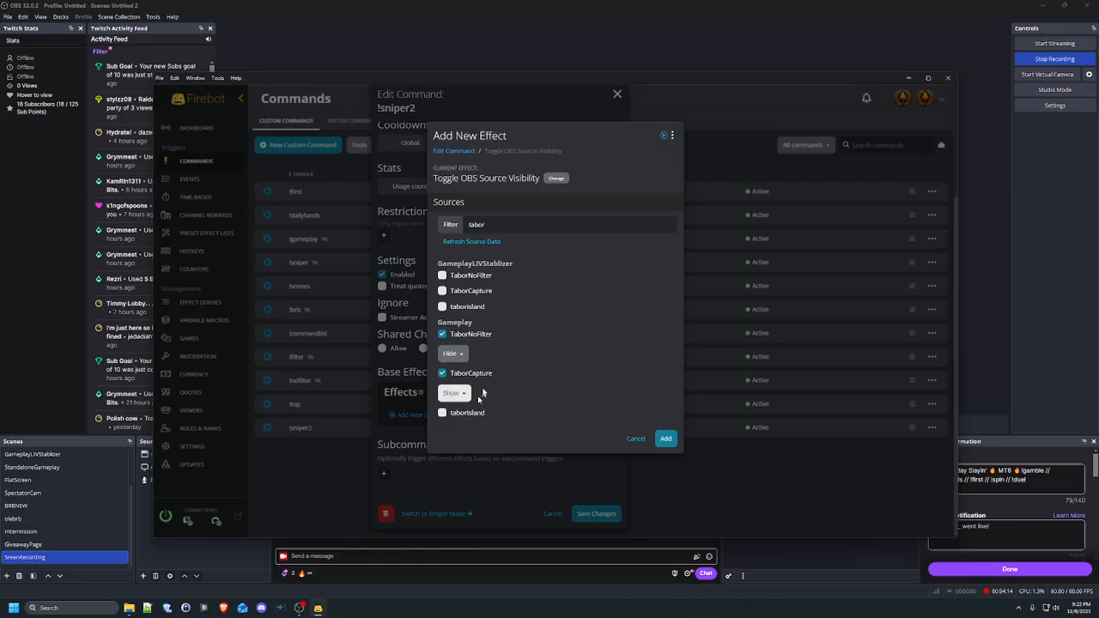
{"action": "left_click", "coordinate": [668, 438]}
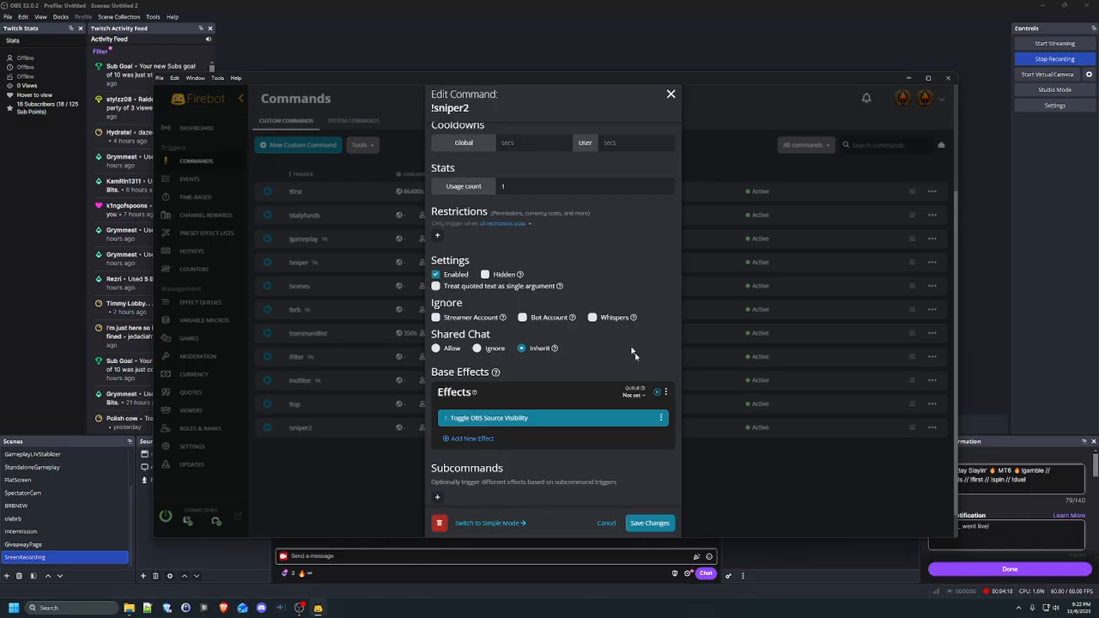
{"action": "left_click", "coordinate": [608, 524]}
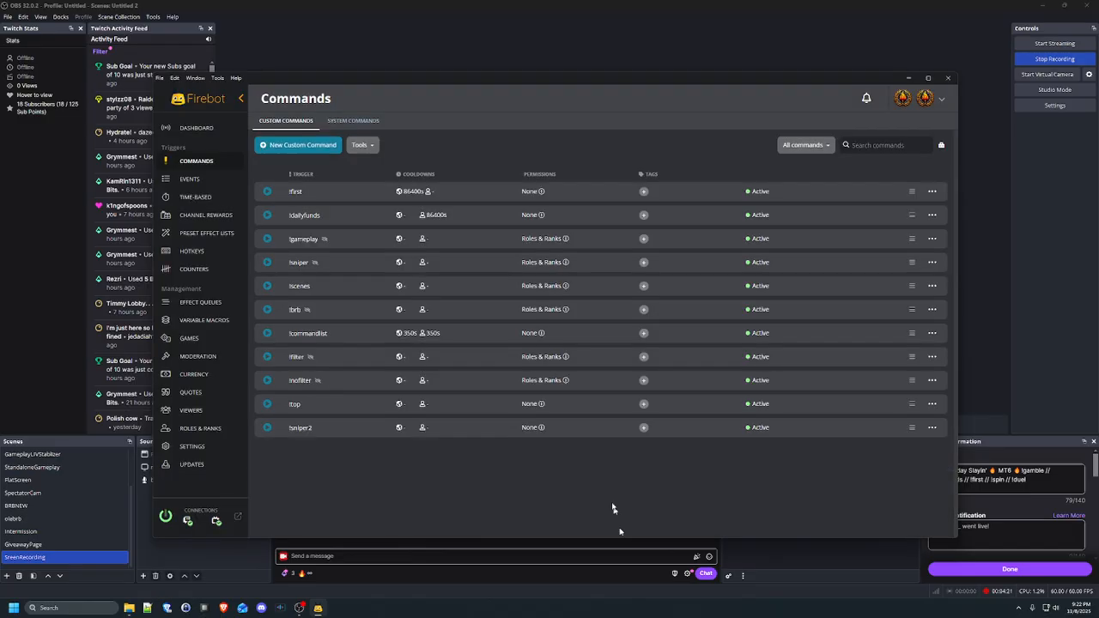
Delete the !sniper2 command and go to the Currency page
{"action": "left_click", "coordinate": [933, 428]}
{"action": "left_click", "coordinate": [874, 493]}
{"action": "left_click", "coordinate": [618, 191]}
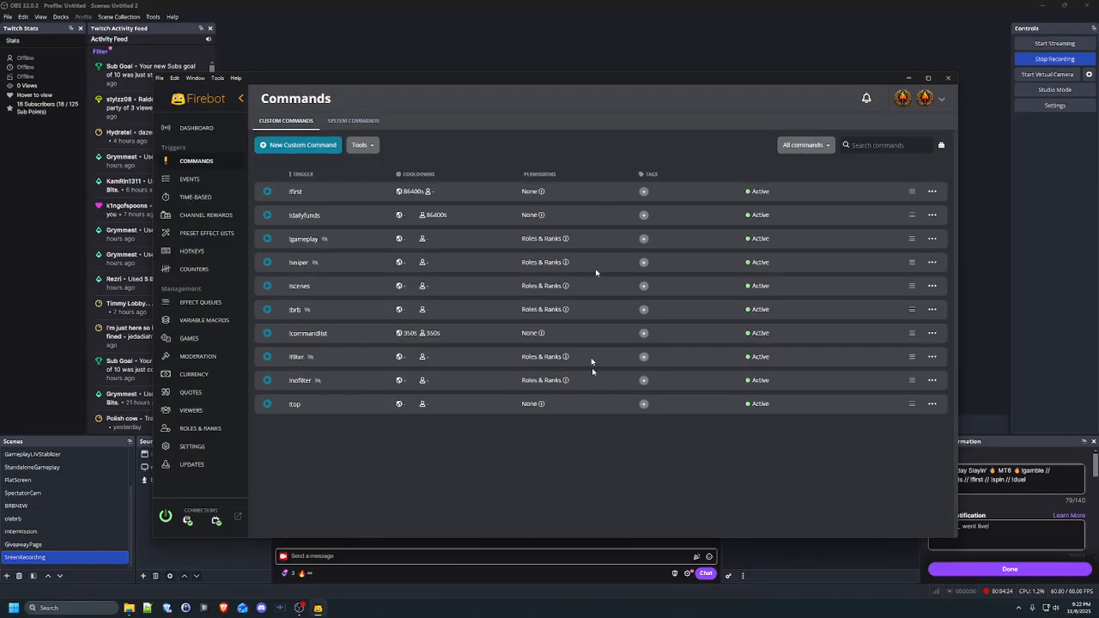
{"action": "left_click", "coordinate": [204, 374]}
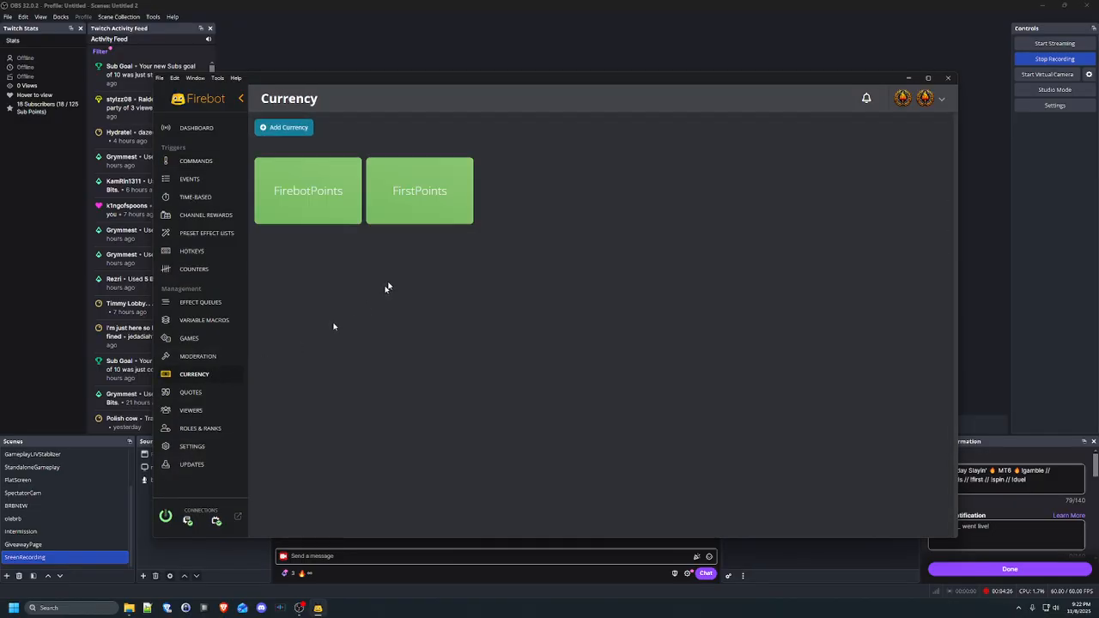
Inspect the FirstPoints currency settings, then close them without changes
{"action": "left_click", "coordinate": [464, 165]}
{"action": "scroll", "coordinate": [471, 403], "scroll_direction": "down", "scroll_amount": 3}
{"action": "scroll", "coordinate": [471, 403], "scroll_direction": "up", "scroll_amount": 5}
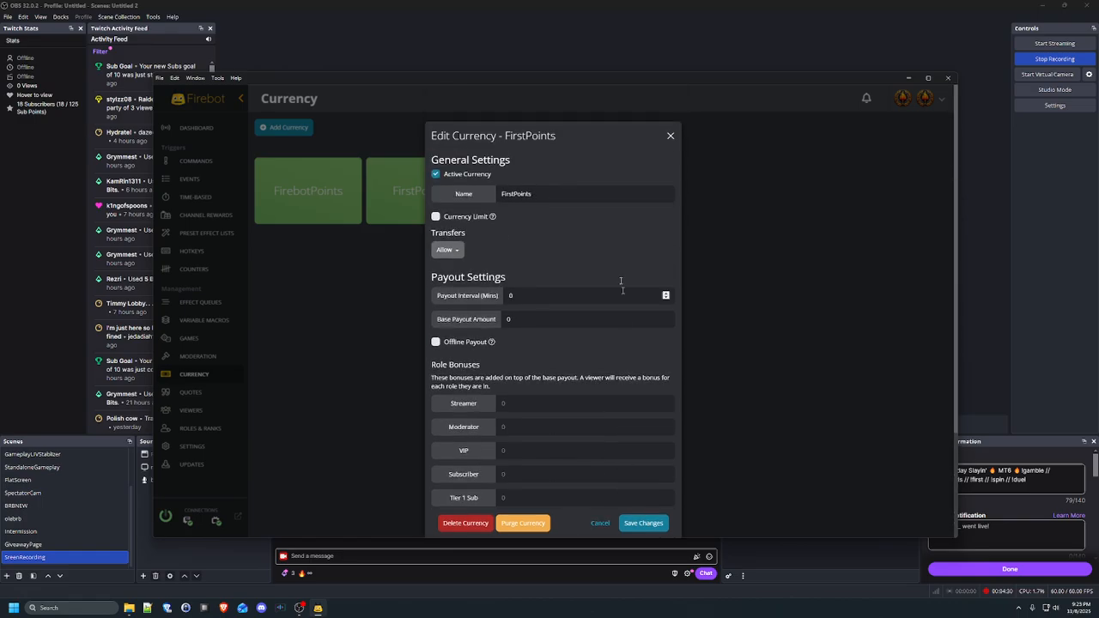
{"action": "left_click", "coordinate": [669, 138]}
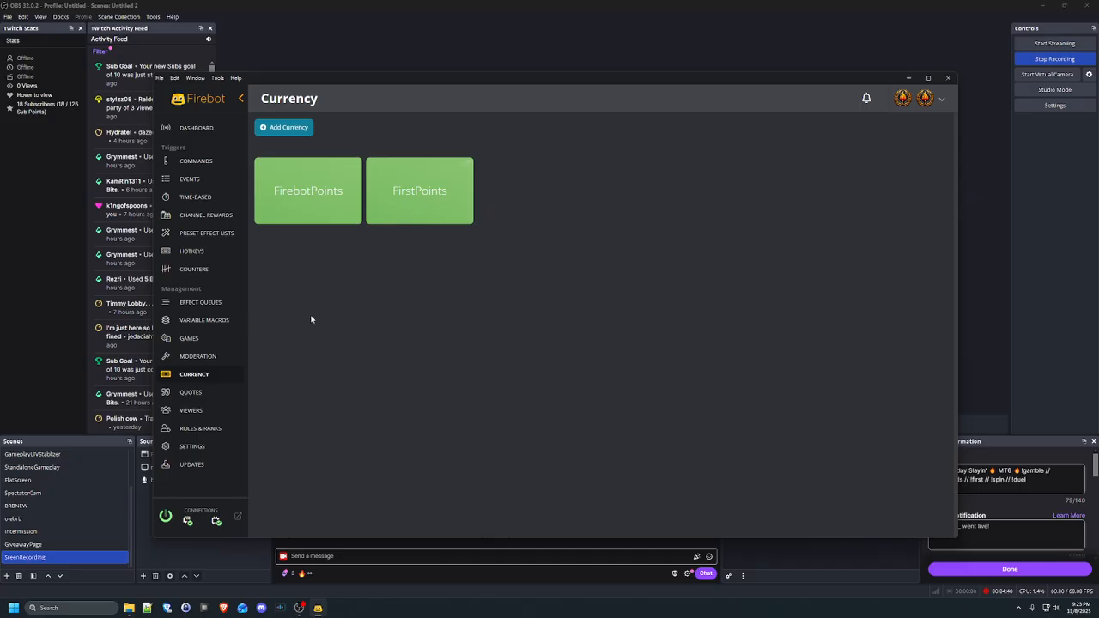
Inspect the Stream Started event's Cooldown Command effect on the Events page and cancel out without changes
{"action": "left_click", "coordinate": [197, 215]}
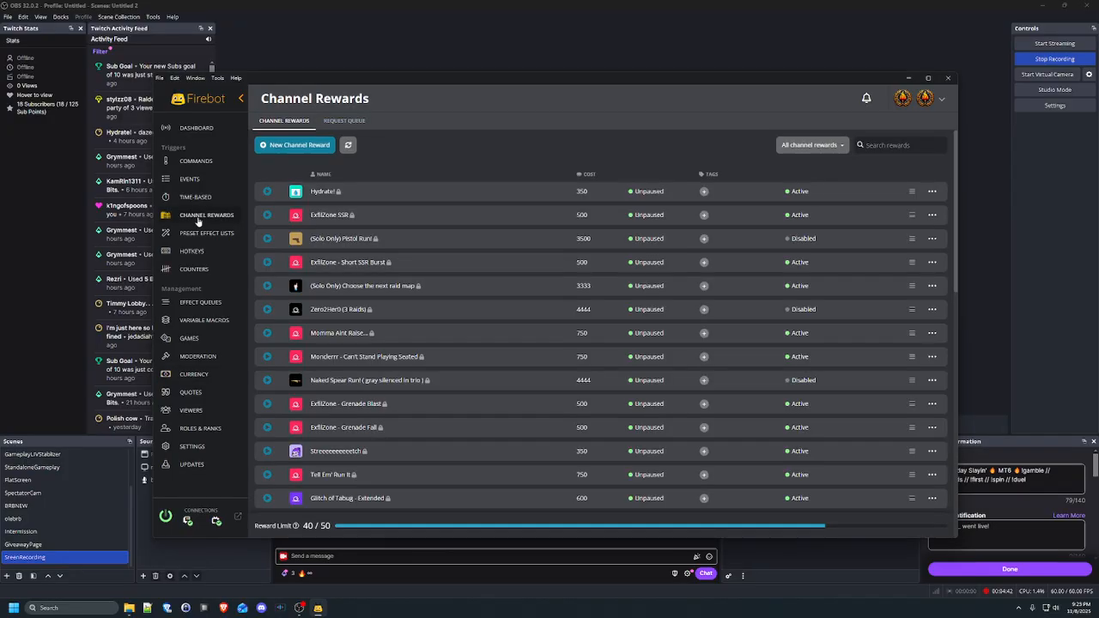
{"action": "left_click", "coordinate": [182, 199]}
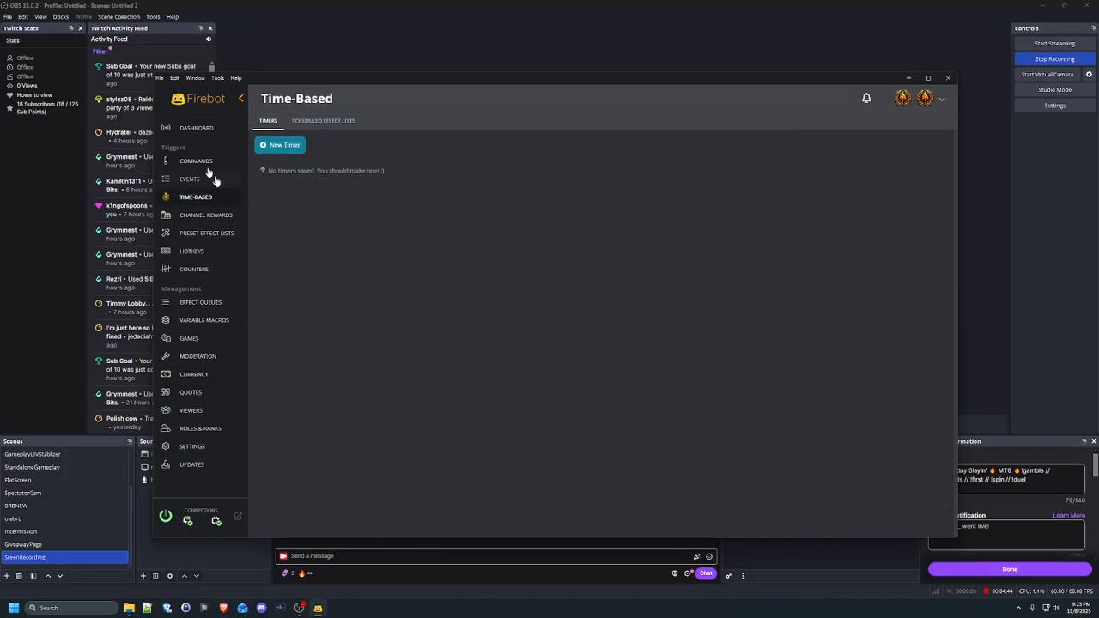
{"action": "left_click", "coordinate": [198, 184]}
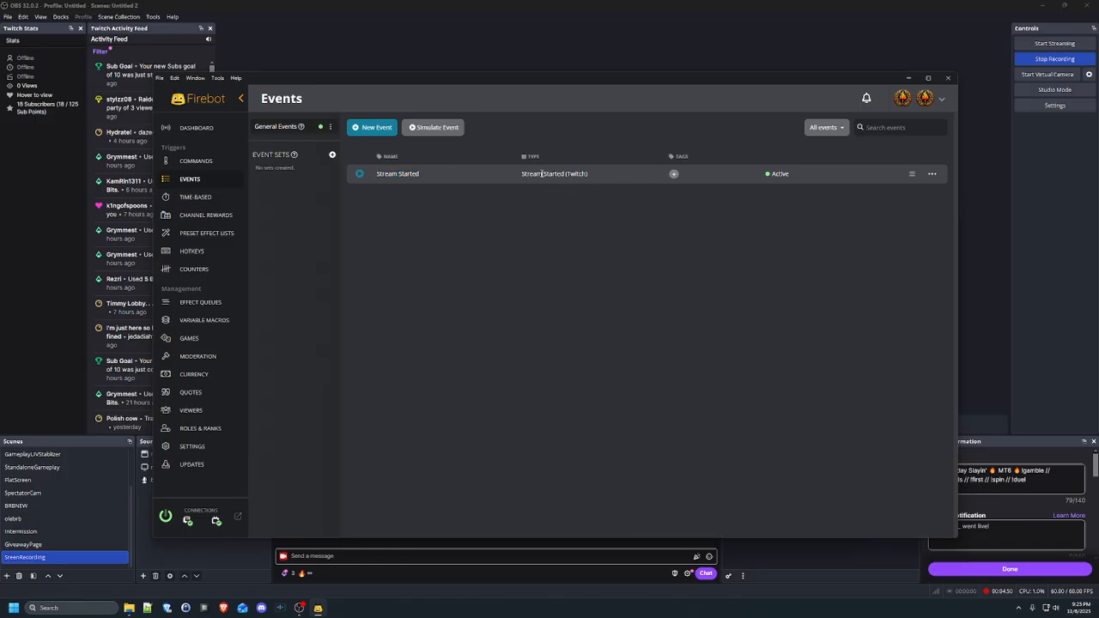
{"action": "left_click", "coordinate": [933, 175]}
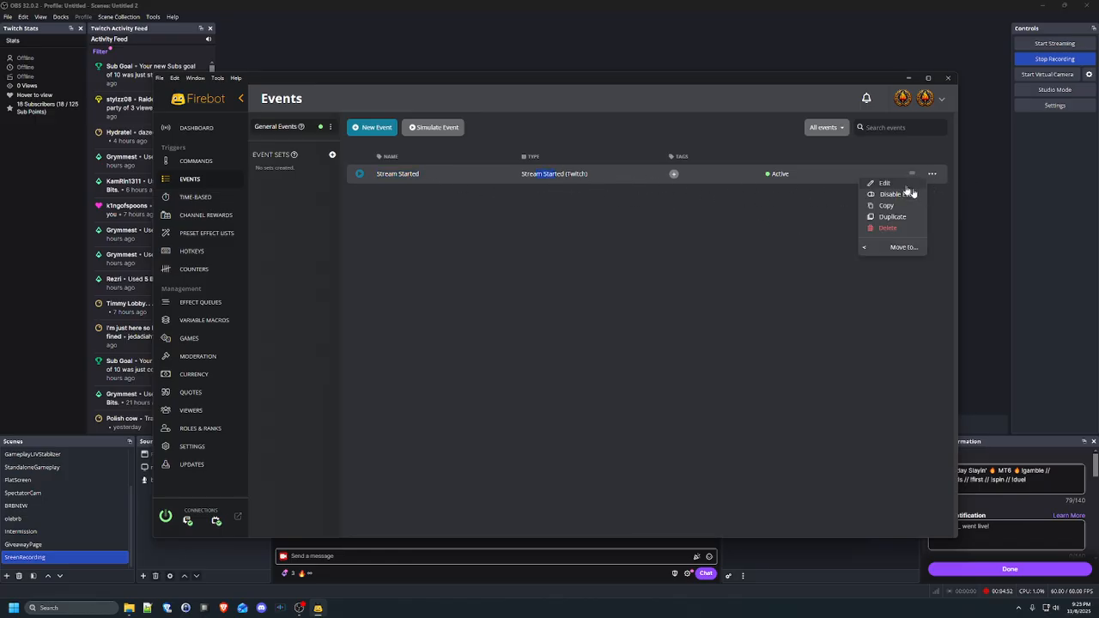
{"action": "left_click", "coordinate": [909, 189]}
{"action": "left_click", "coordinate": [481, 369]}
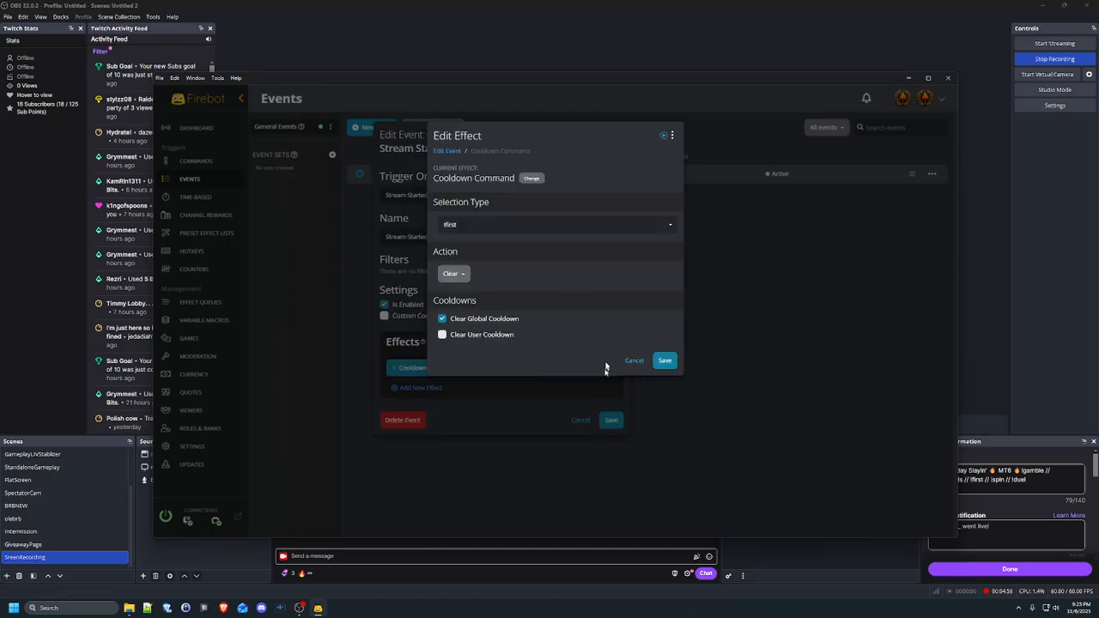
{"action": "left_click", "coordinate": [634, 361]}
{"action": "left_click", "coordinate": [634, 420]}
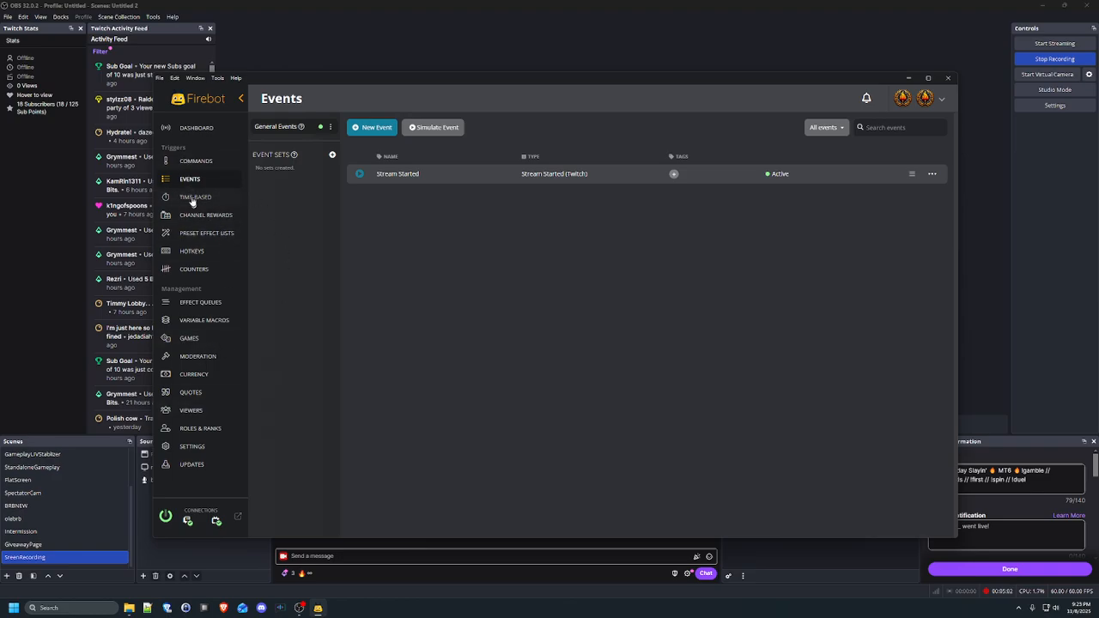
{"action": "left_click", "coordinate": [192, 161]}
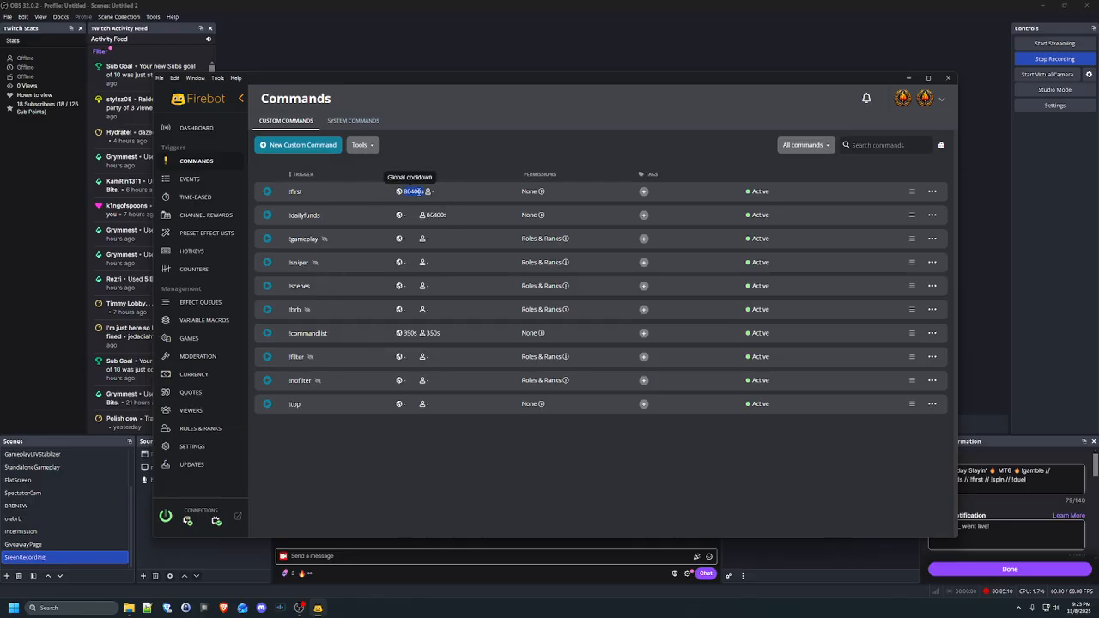
Look over the custom commands list and the Games page, ending on the Currency page
{"action": "left_click", "coordinate": [469, 162]}
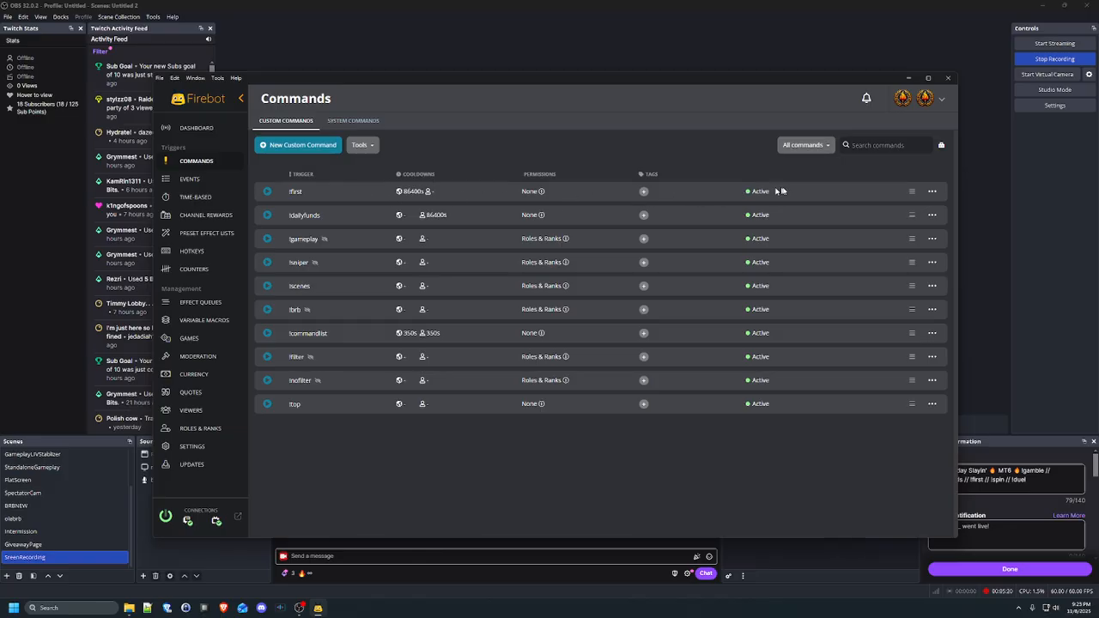
{"action": "left_click", "coordinate": [204, 339]}
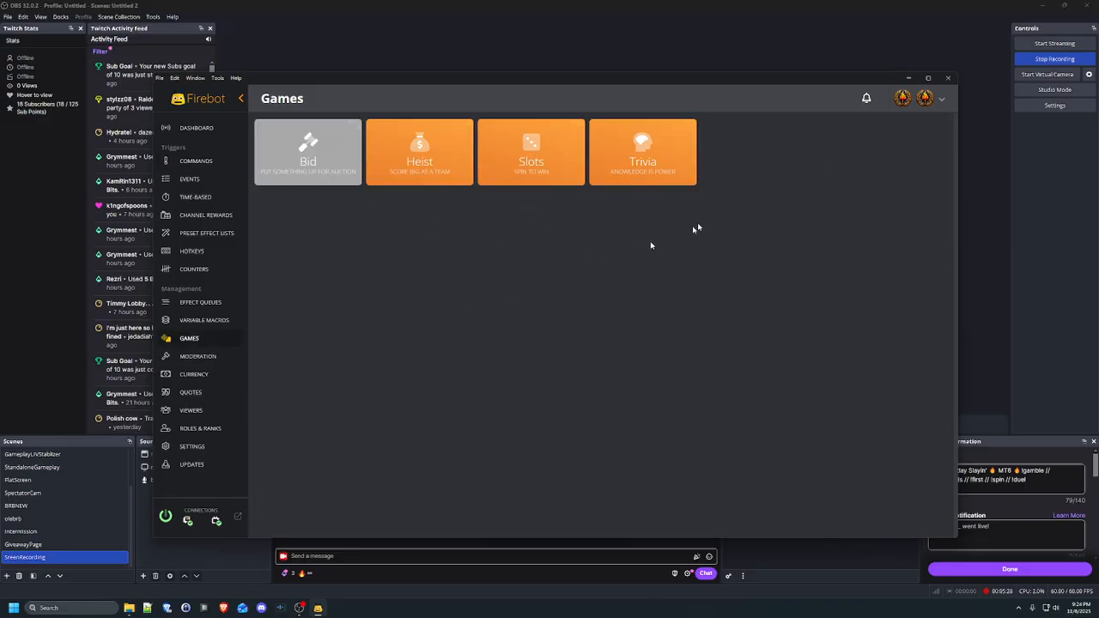
{"action": "left_click", "coordinate": [214, 372]}
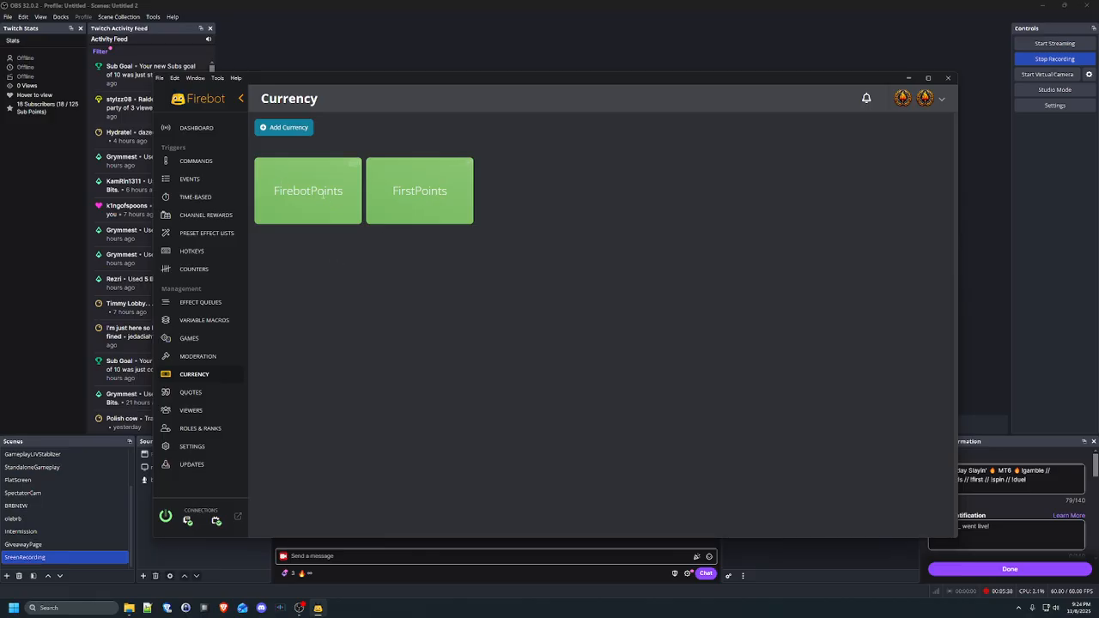
Scroll through the FirebotPoints currency settings and close them without changes
{"action": "left_click_drag", "start_coordinate": [276, 191], "coordinate": [348, 204]}
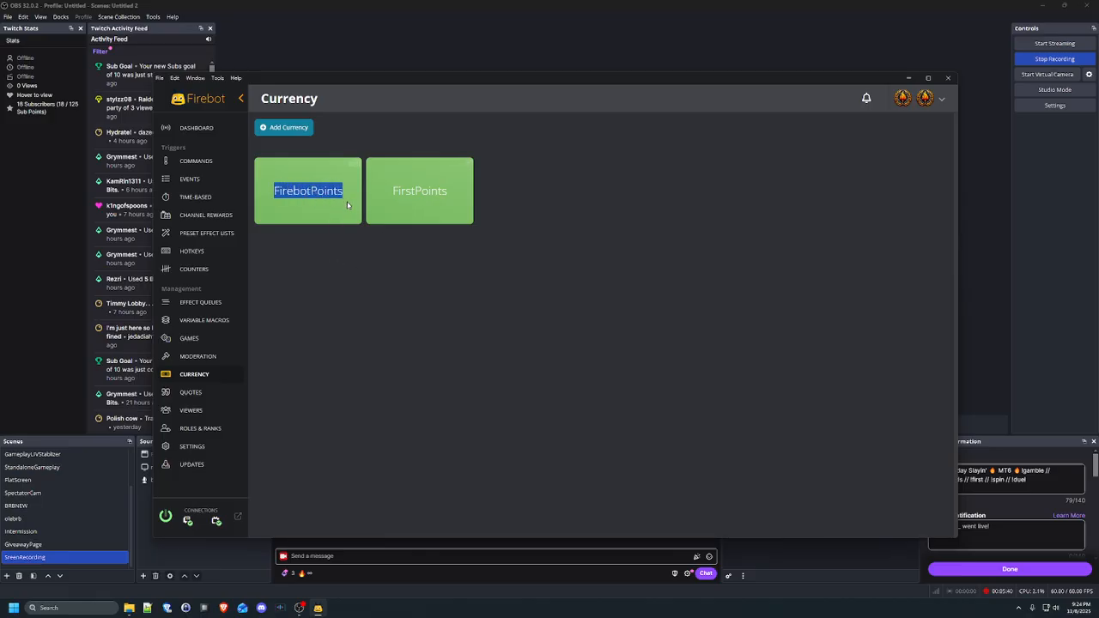
{"action": "left_click", "coordinate": [314, 196]}
{"action": "left_click", "coordinate": [352, 171]}
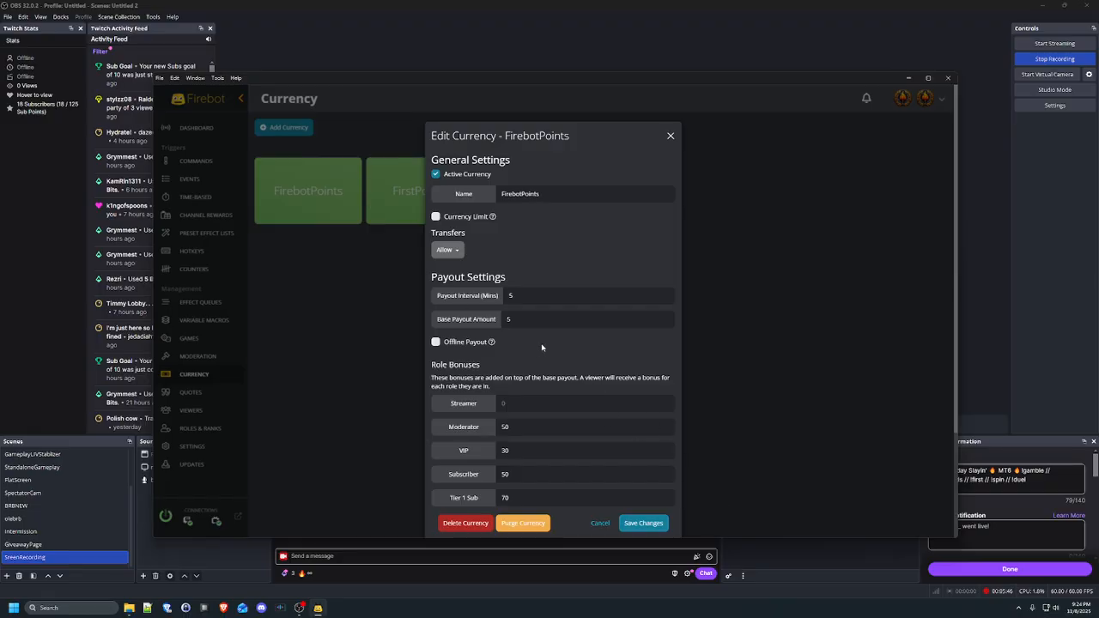
{"action": "scroll", "coordinate": [601, 344], "scroll_direction": "down", "scroll_amount": 3}
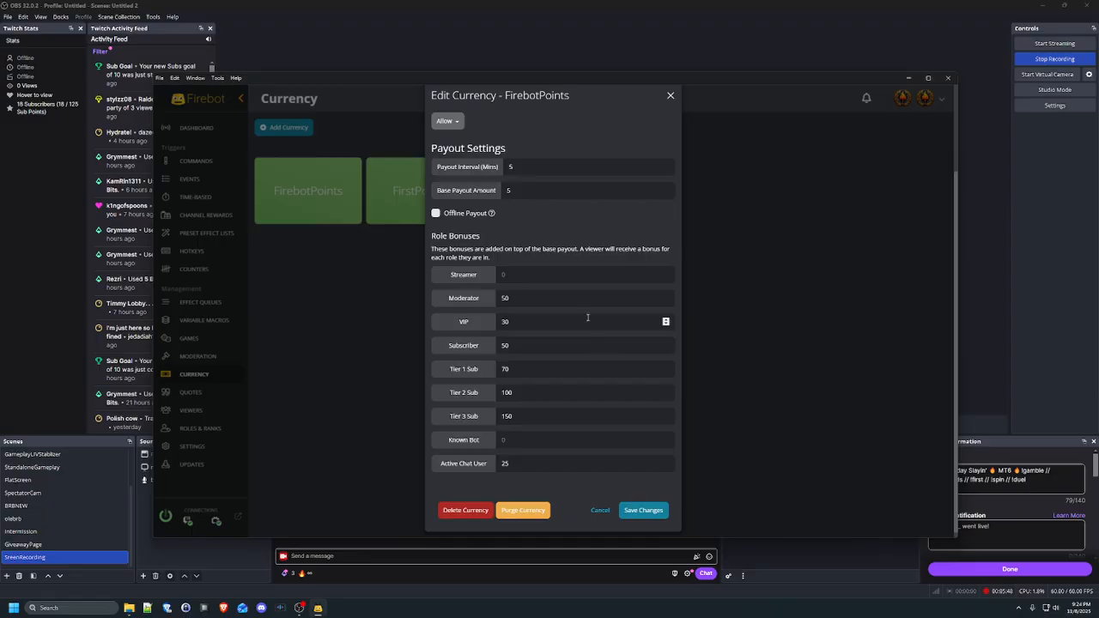
{"action": "scroll", "coordinate": [549, 214], "scroll_direction": "up", "scroll_amount": 3}
{"action": "scroll", "coordinate": [650, 233], "scroll_direction": "down", "scroll_amount": 4}
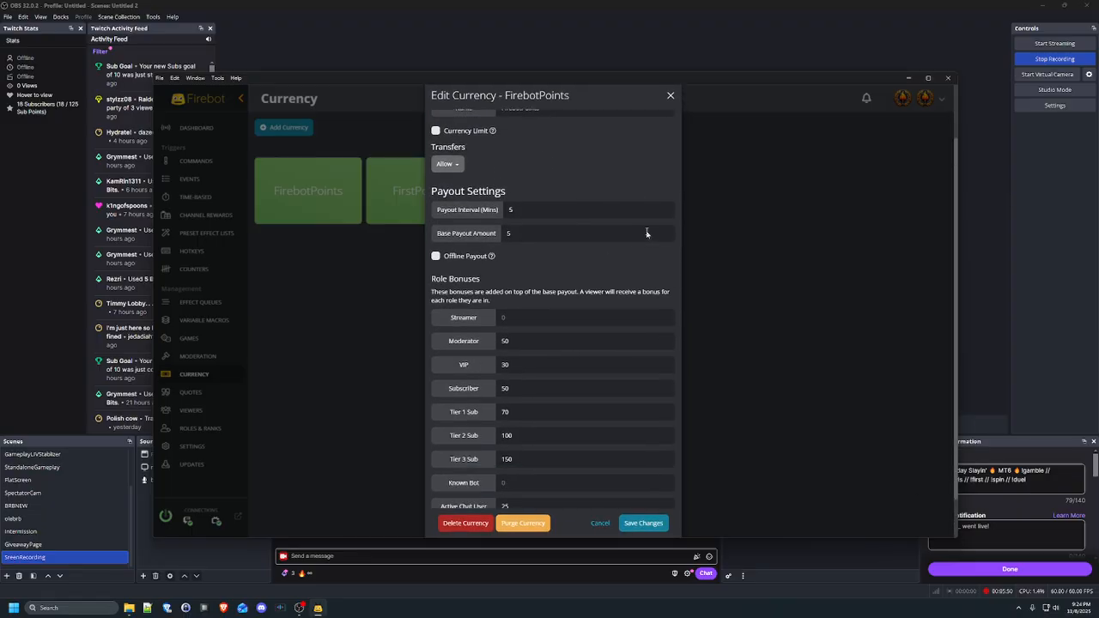
{"action": "scroll", "coordinate": [549, 361], "scroll_direction": "up", "scroll_amount": 4}
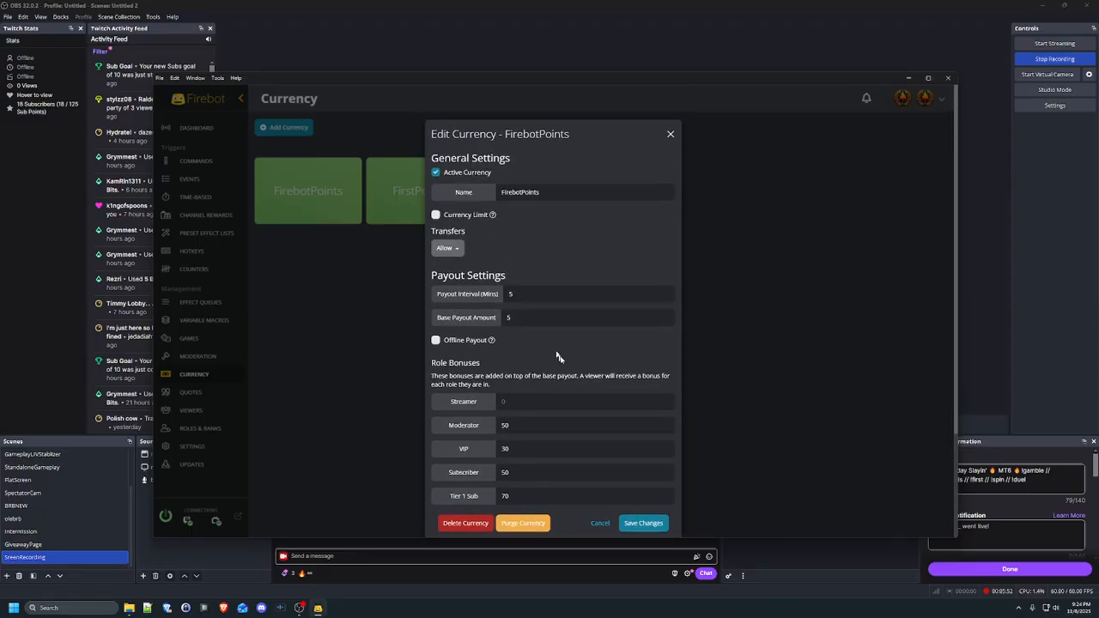
{"action": "left_click", "coordinate": [671, 135]}
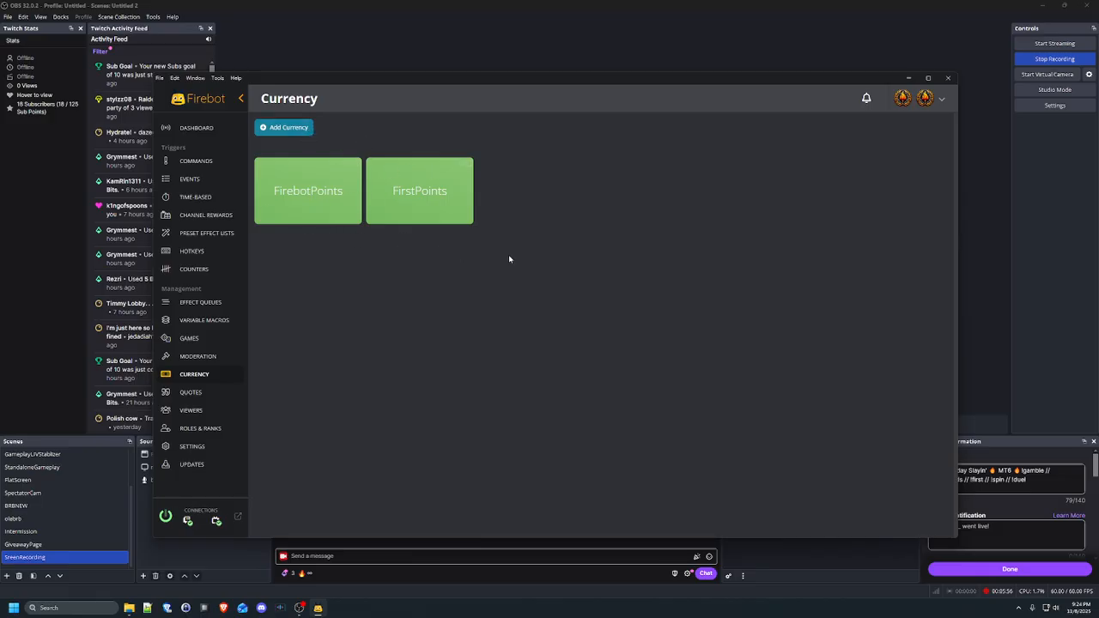
In the Viewers table, rank viewers by FirebotPoints, highest first
{"action": "left_click", "coordinate": [203, 412]}
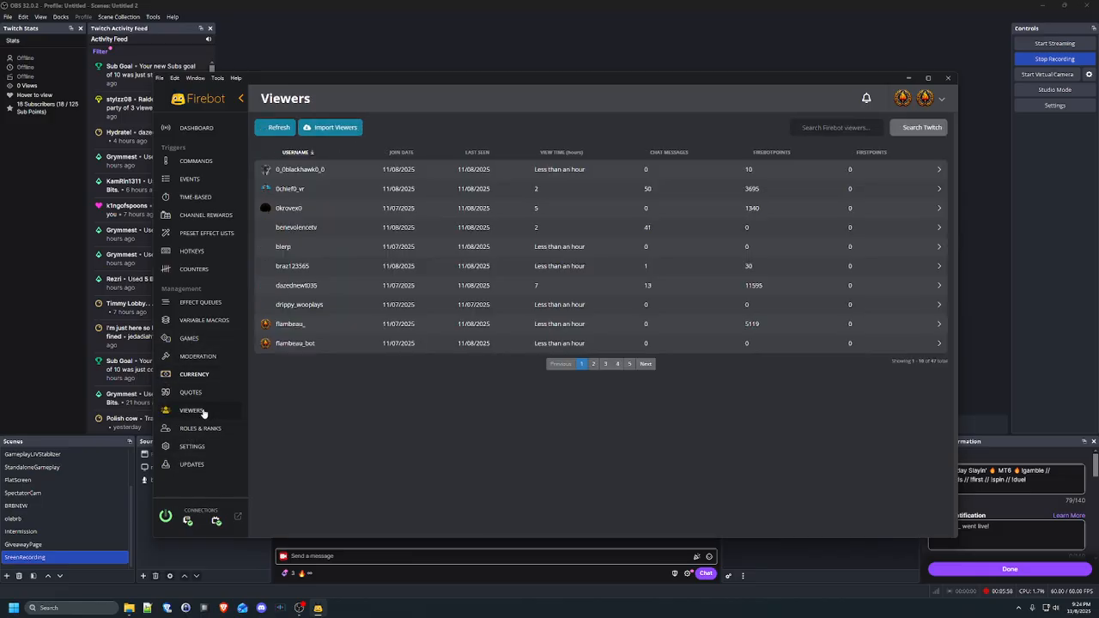
{"action": "left_click", "coordinate": [760, 154]}
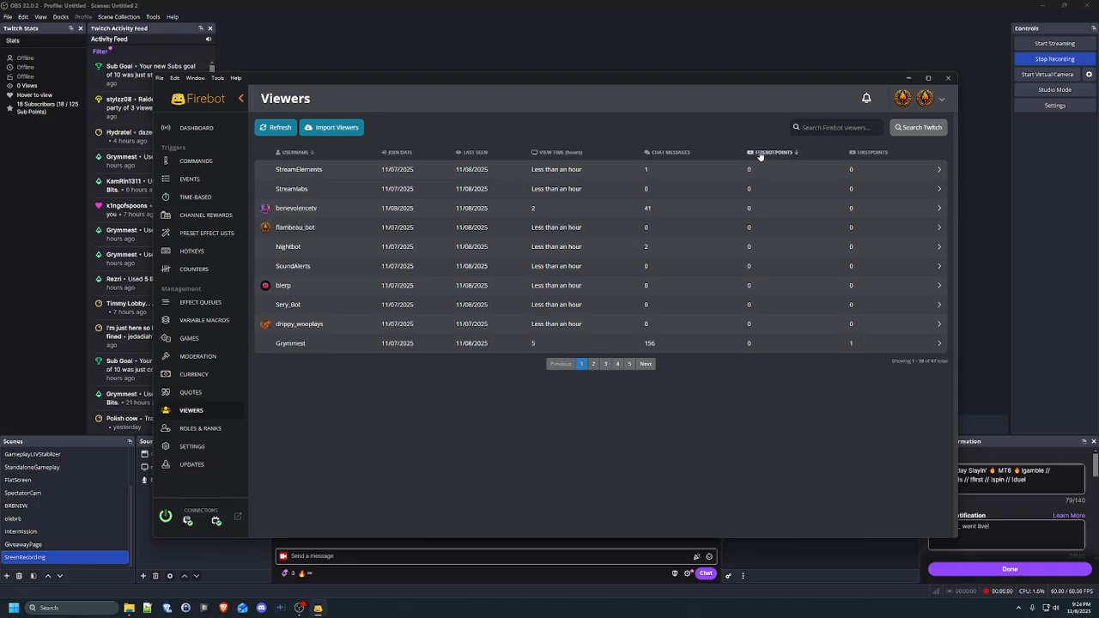
{"action": "left_click", "coordinate": [767, 154]}
{"action": "left_click", "coordinate": [769, 154]}
{"action": "left_click", "coordinate": [791, 155]}
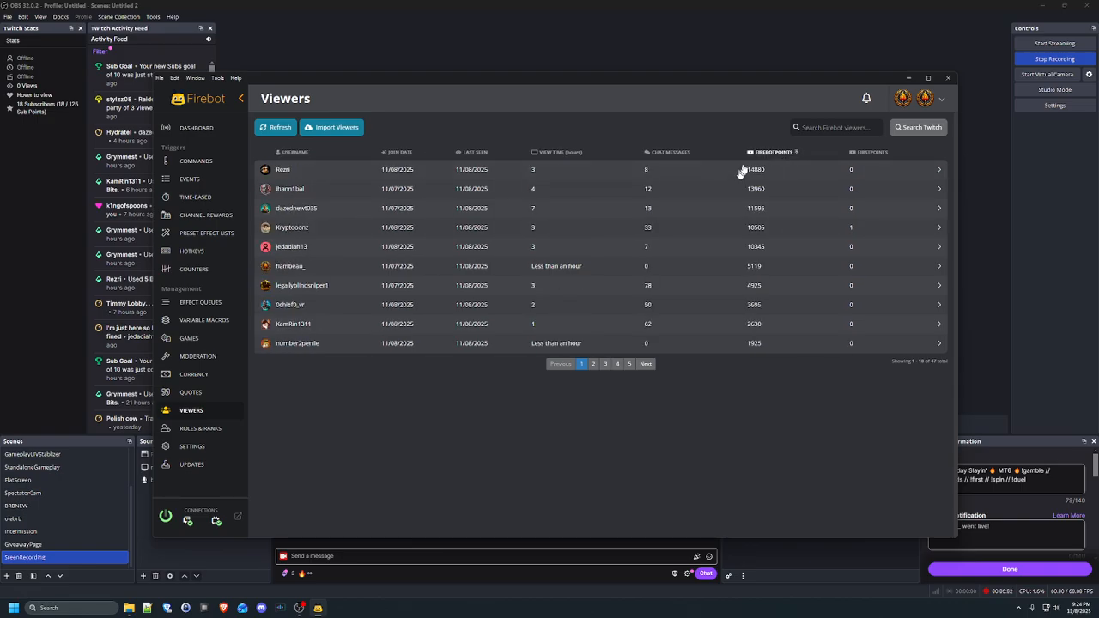
Rank viewers by FirstPoints, highest first
{"action": "left_click", "coordinate": [858, 154]}
{"action": "left_click", "coordinate": [859, 155]}
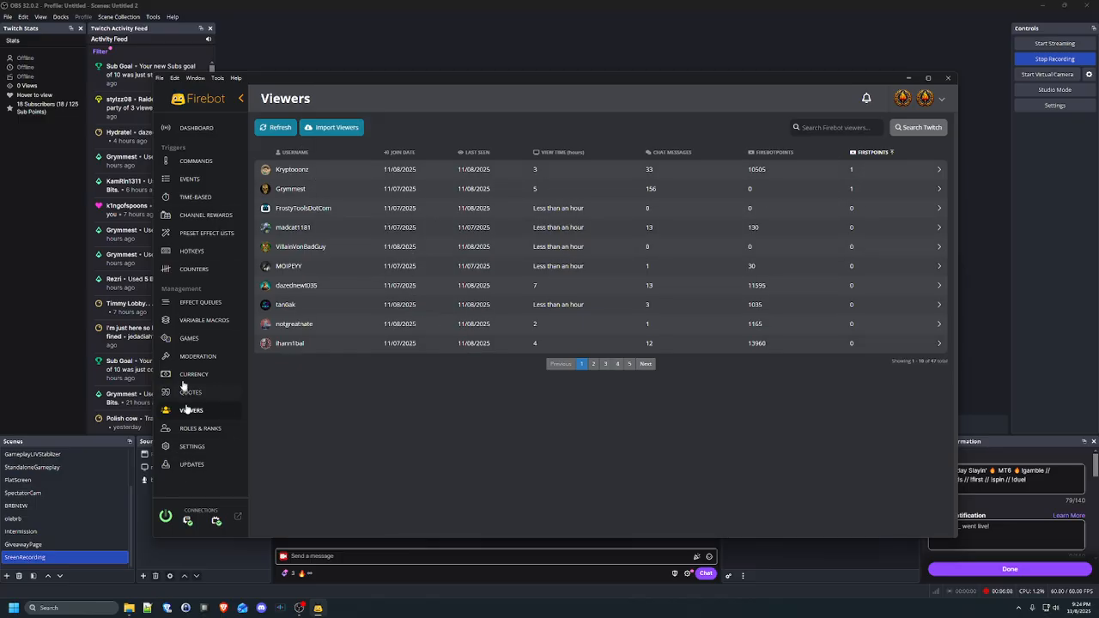
{"action": "left_click", "coordinate": [194, 160]}
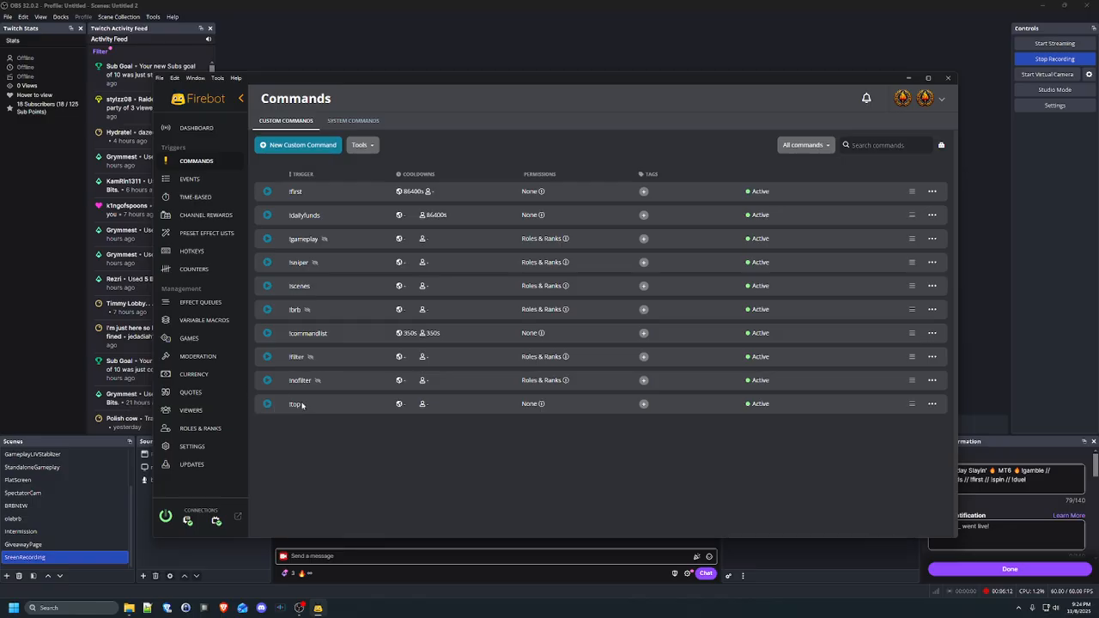
Look over the existing !top command's settings and close them unchanged
{"action": "left_click", "coordinate": [932, 404]}
{"action": "left_click", "coordinate": [899, 412]}
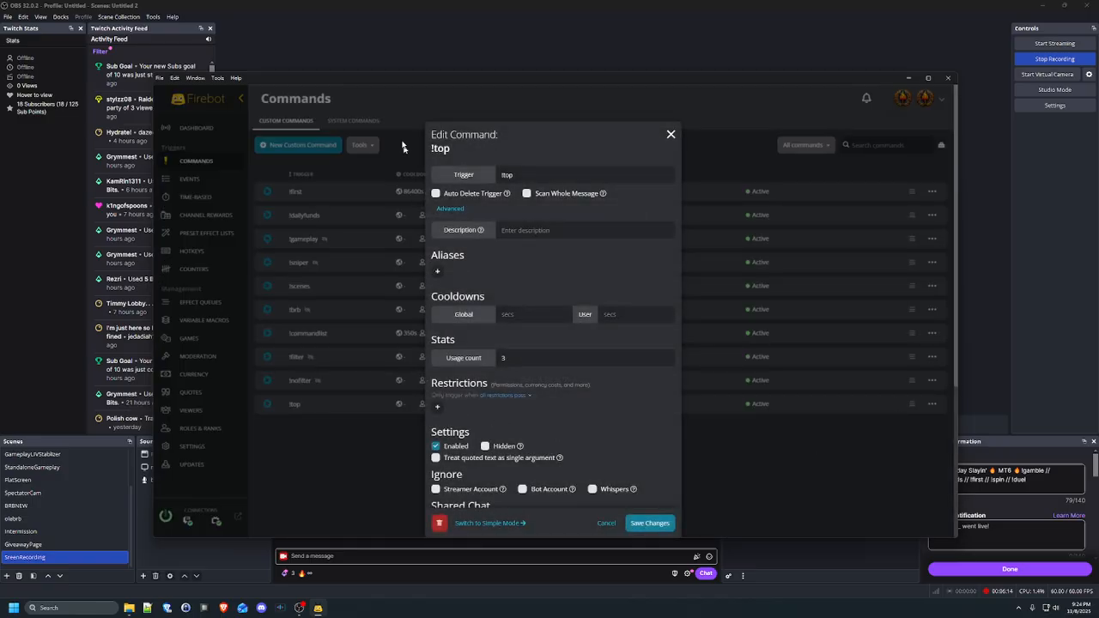
{"action": "scroll", "coordinate": [613, 354], "scroll_direction": "down", "scroll_amount": 5}
{"action": "scroll", "coordinate": [566, 435], "scroll_direction": "up", "scroll_amount": 5}
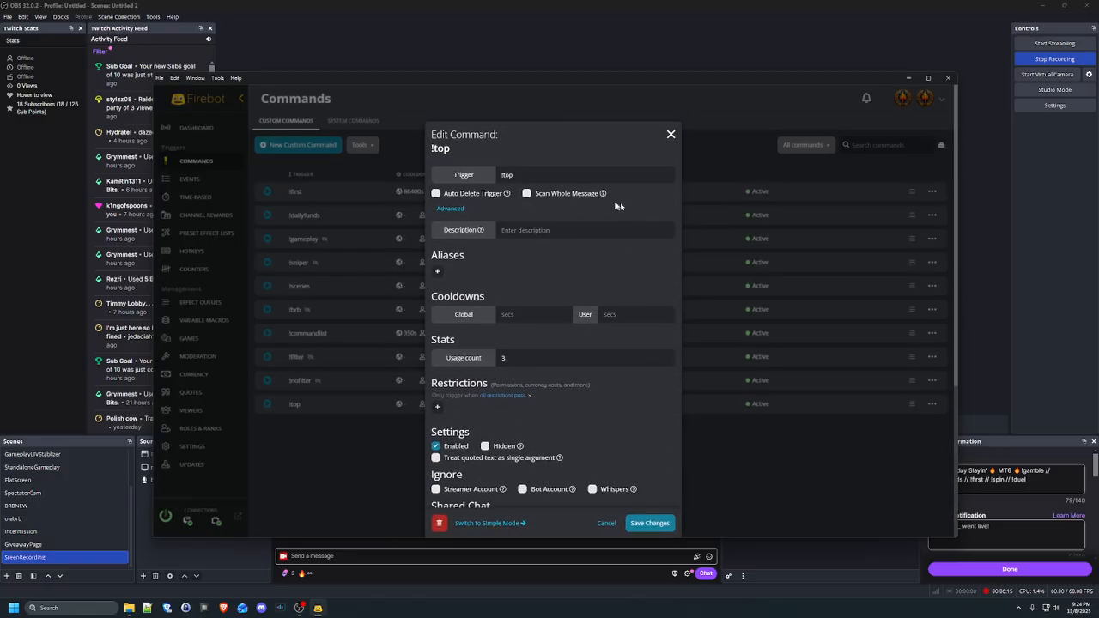
{"action": "left_click", "coordinate": [671, 135]}
Start a new custom command and browse the variables available for its response
{"action": "left_click", "coordinate": [297, 146]}
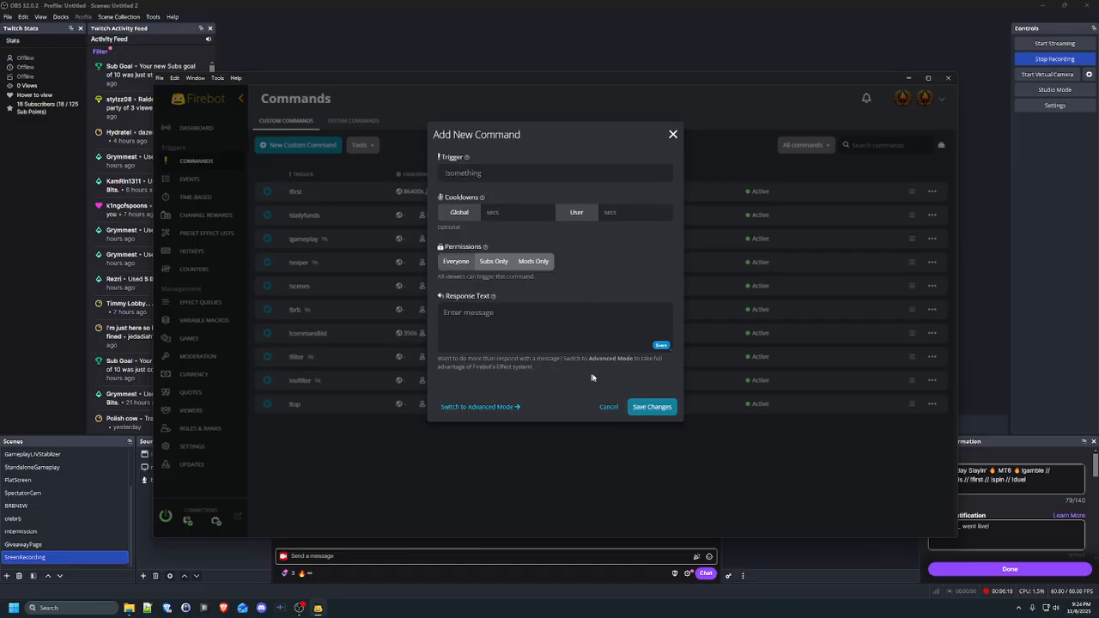
{"action": "left_click", "coordinate": [670, 347]}
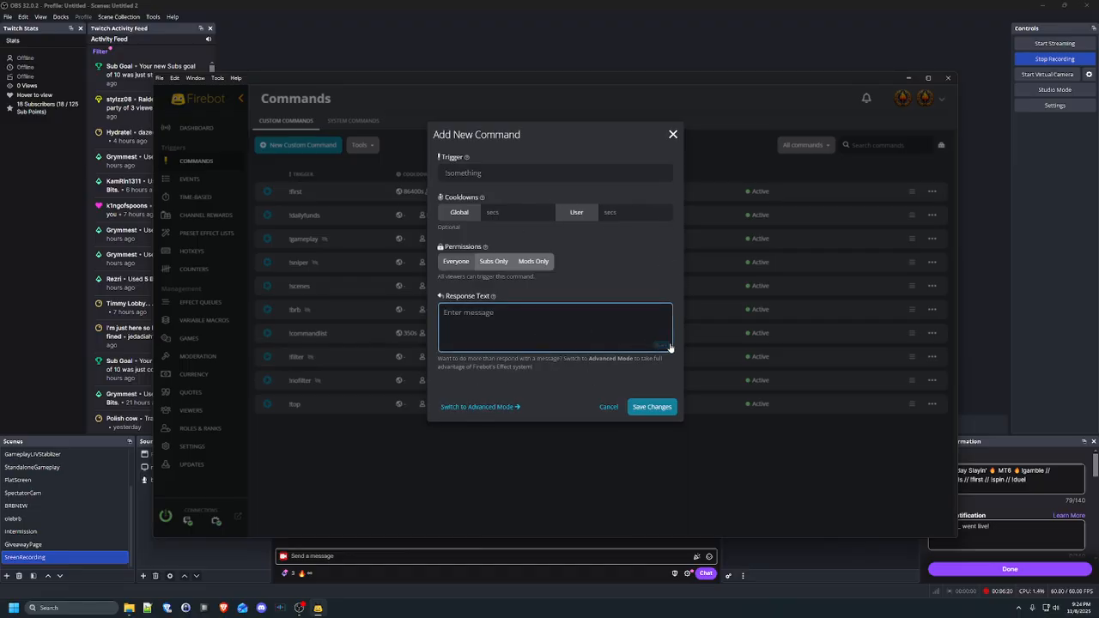
{"action": "left_click", "coordinate": [660, 346]}
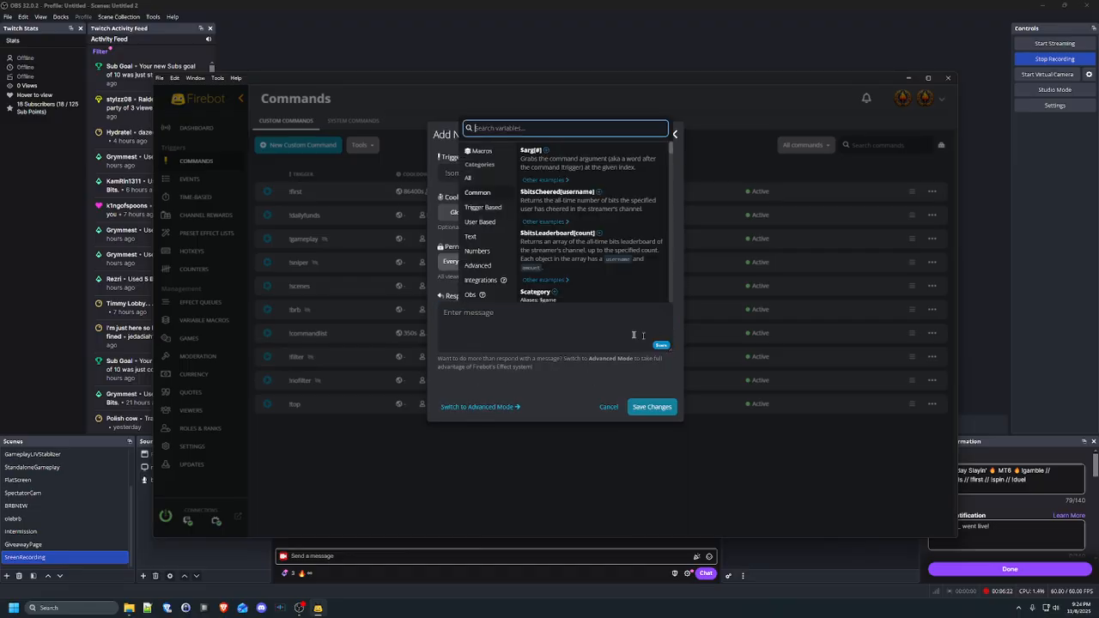
{"action": "left_click", "coordinate": [532, 322]}
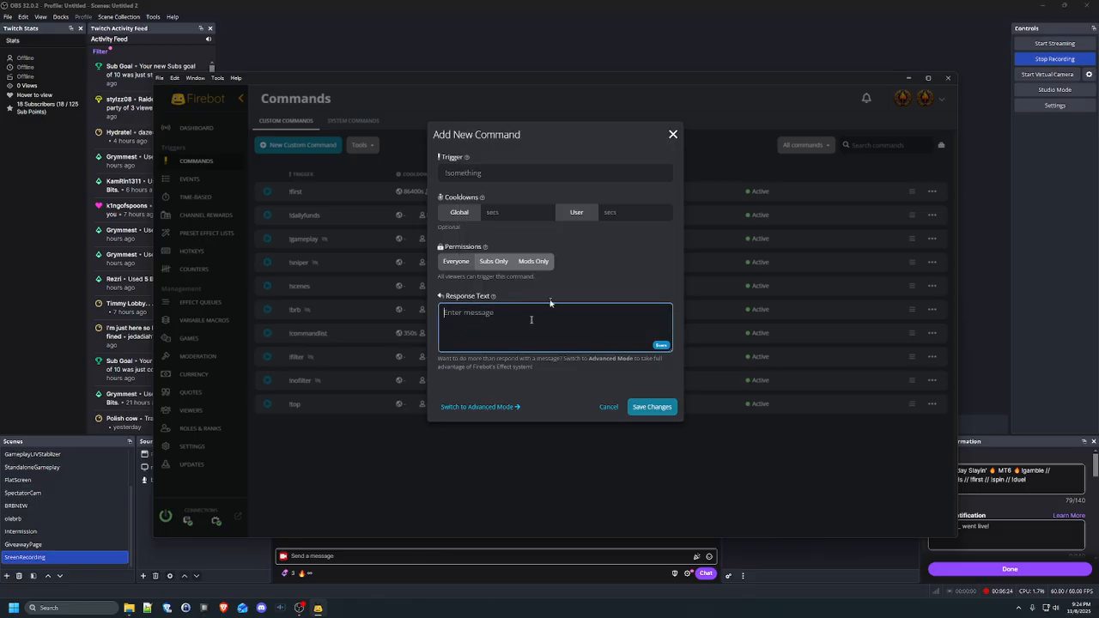
{"action": "left_click", "coordinate": [505, 179]}
Set the trigger to !top1 and insert the $topCurrency[currencyName] variable into the response
{"action": "type", "text": "!t"}
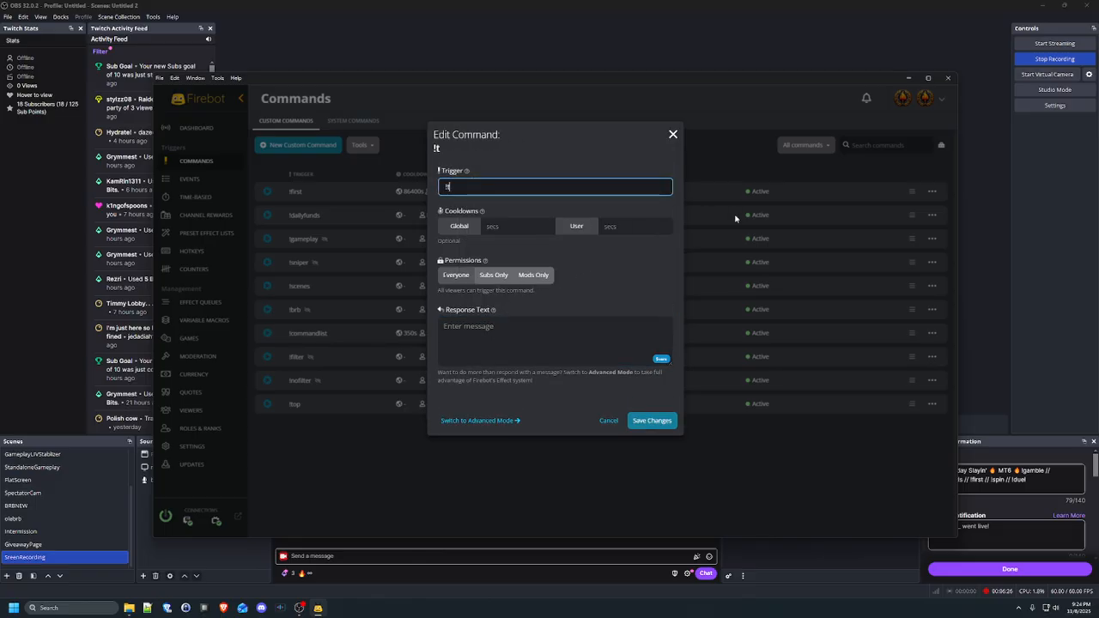
{"action": "type", "text": "op1"}
{"action": "left_click", "coordinate": [661, 359]}
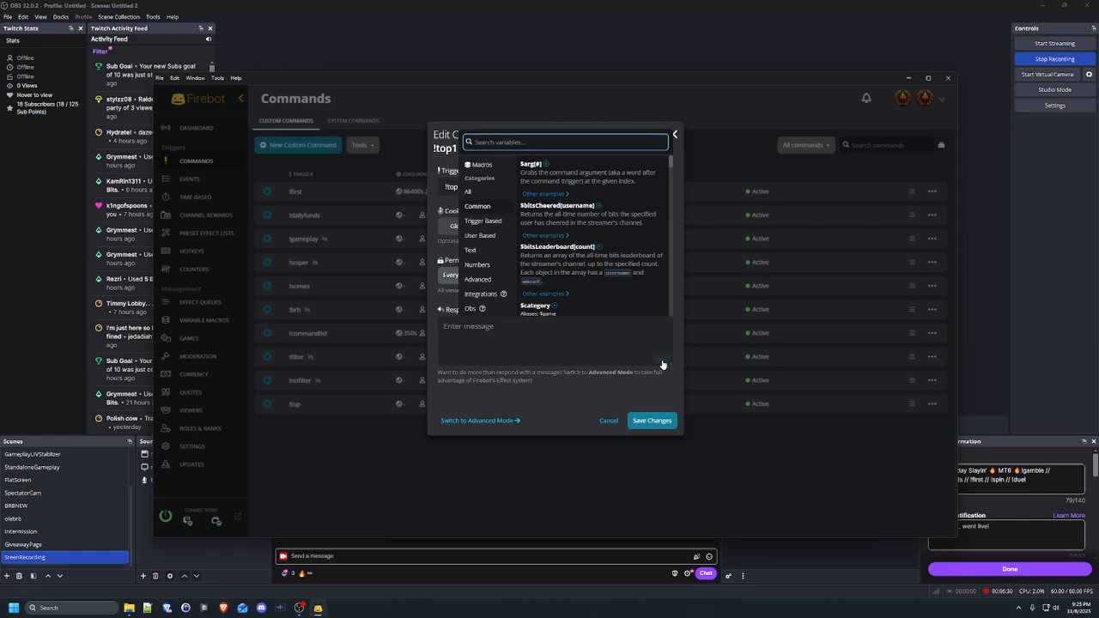
{"action": "type", "text": "currency"}
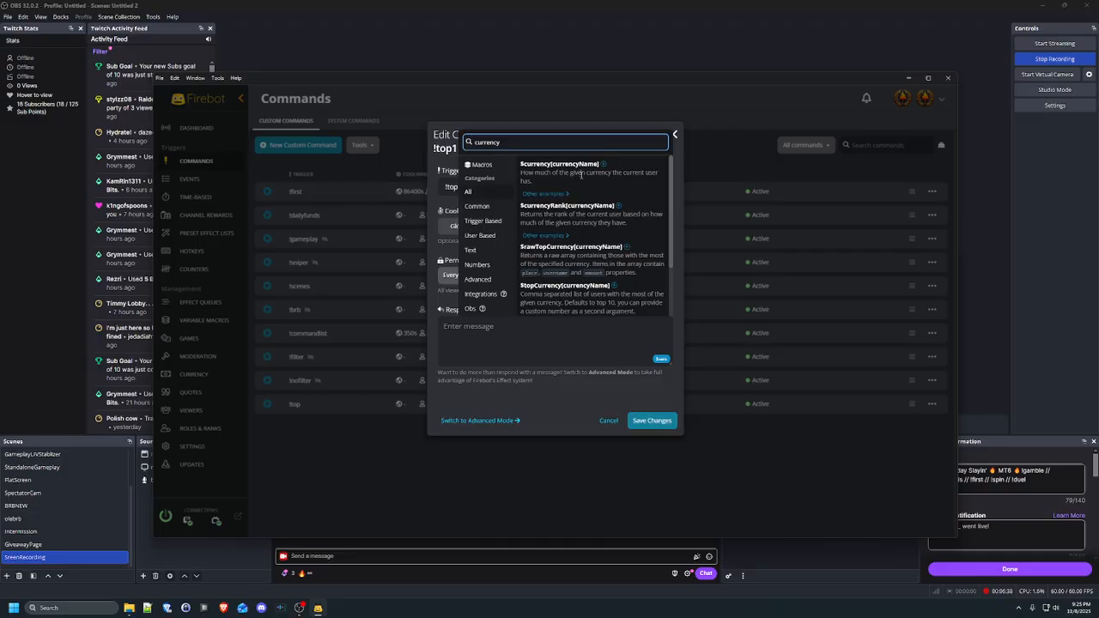
{"action": "scroll", "coordinate": [584, 184], "scroll_direction": "down", "scroll_amount": 1}
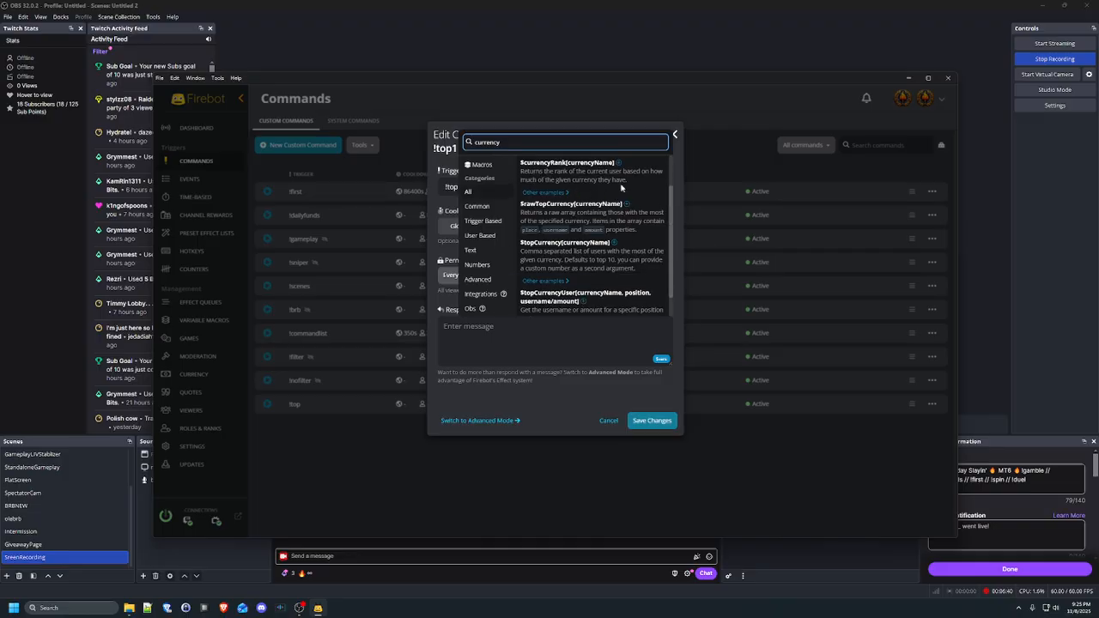
{"action": "scroll", "coordinate": [591, 254], "scroll_direction": "down", "scroll_amount": 1}
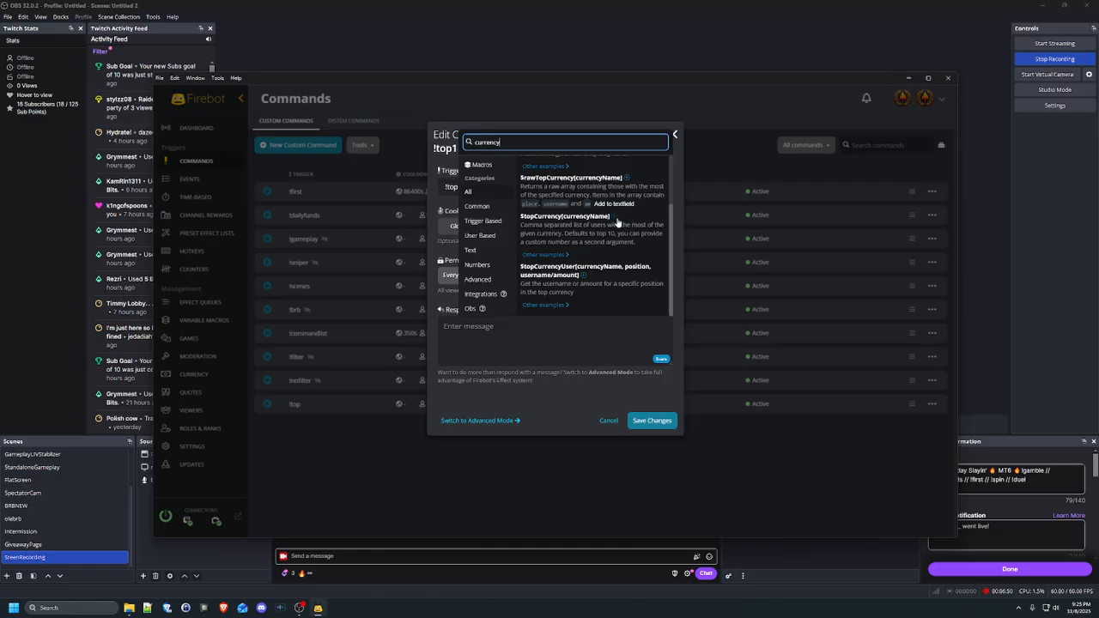
{"action": "left_click", "coordinate": [614, 219]}
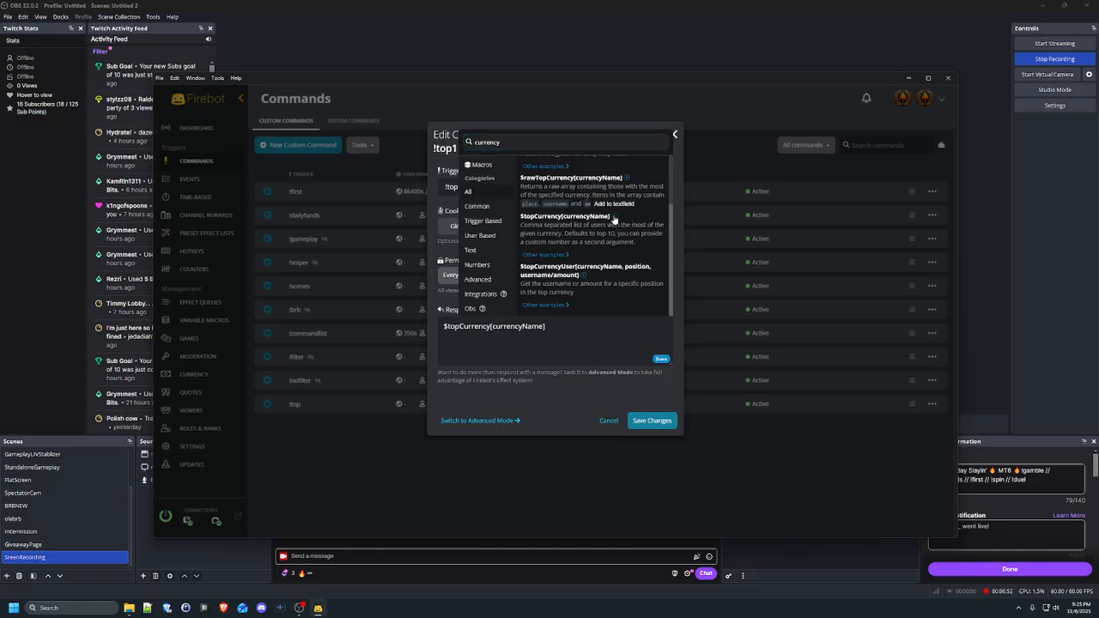
Replace currencyName with firebotpoints and save the !top1 command
{"action": "left_click", "coordinate": [543, 326]}
{"action": "left_click_drag", "start_coordinate": [543, 327], "coordinate": [489, 327]}
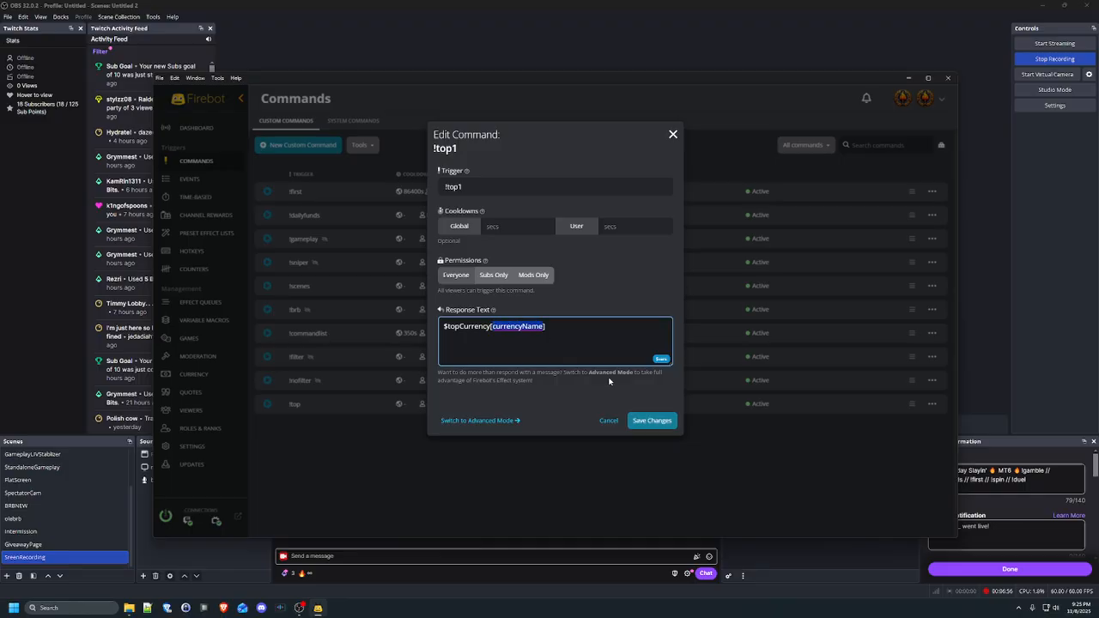
{"action": "type", "text": "firebotpoints"}
{"action": "left_click", "coordinate": [656, 423]}
{"action": "left_click", "coordinate": [318, 608]}
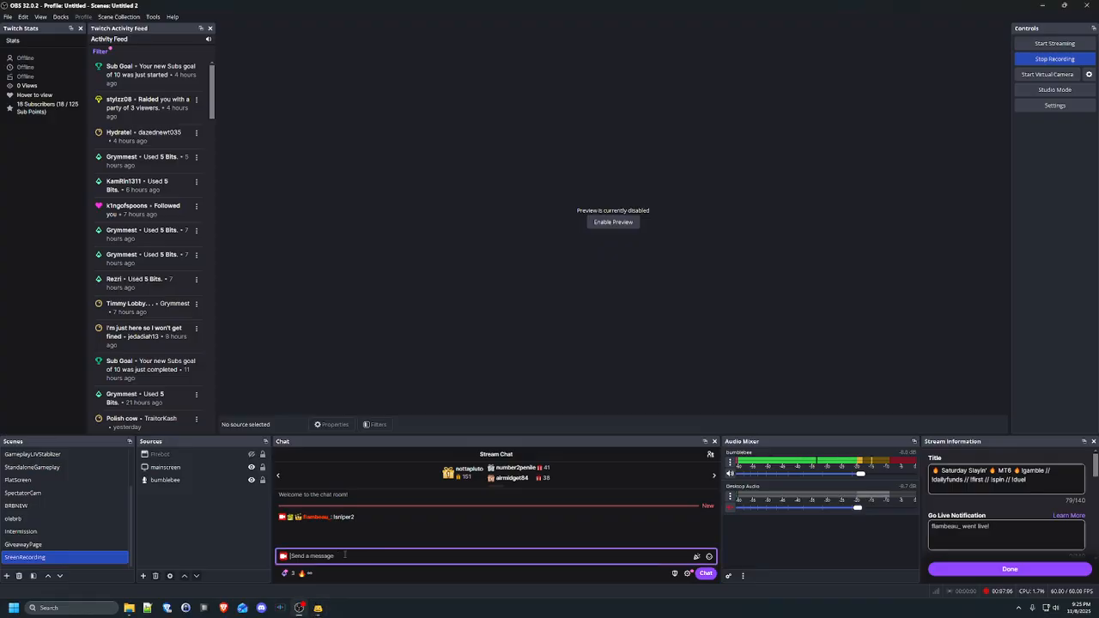
{"action": "left_click", "coordinate": [319, 609]}
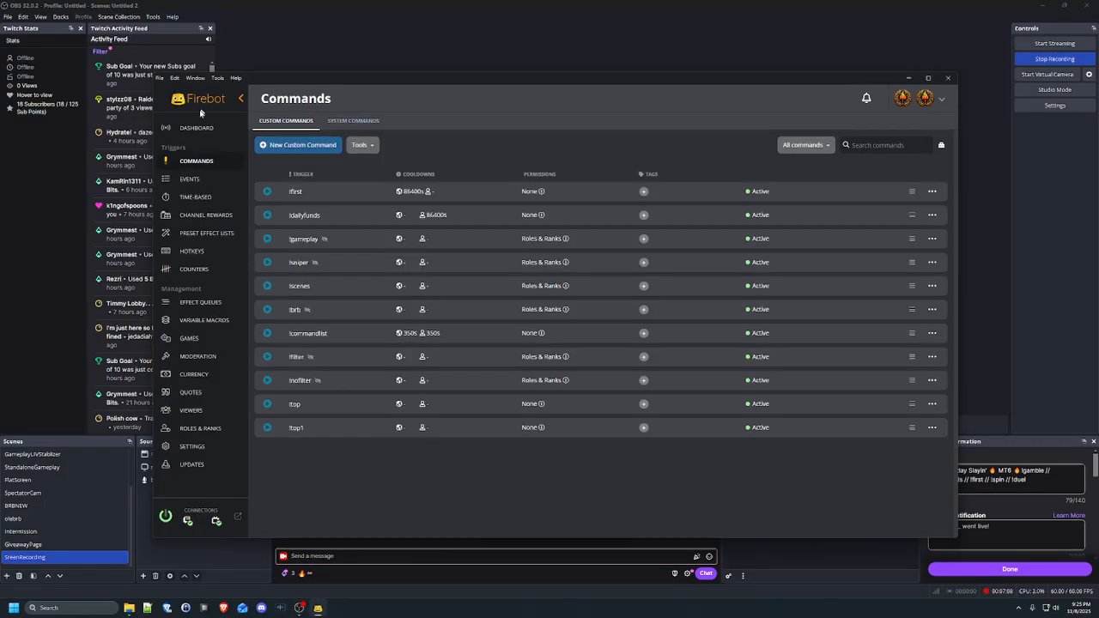
Send !top1 in the dashboard chat, getting a ten-place leaderboard reply
{"action": "left_click", "coordinate": [191, 133]}
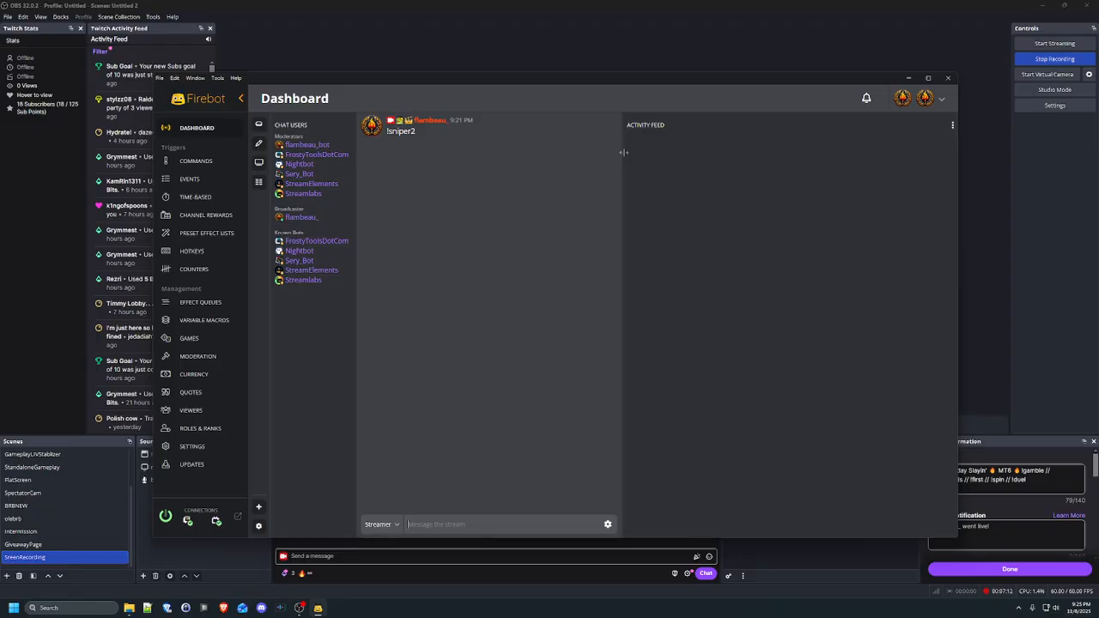
{"action": "type", "text": "!top1"}
{"action": "key", "text": "Return"}
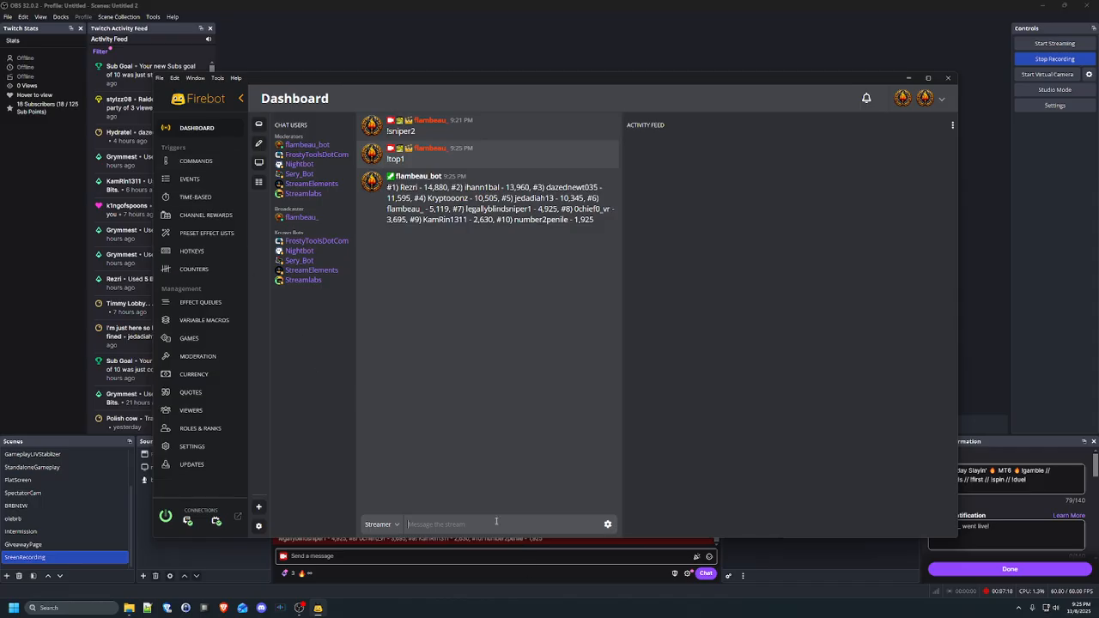
Send !top in chat, getting top-5 FirebotPoints and FirstPoints leaderboards
{"action": "left_click", "coordinate": [534, 525]}
{"action": "type", "text": "!top"}
{"action": "key", "text": "Return"}
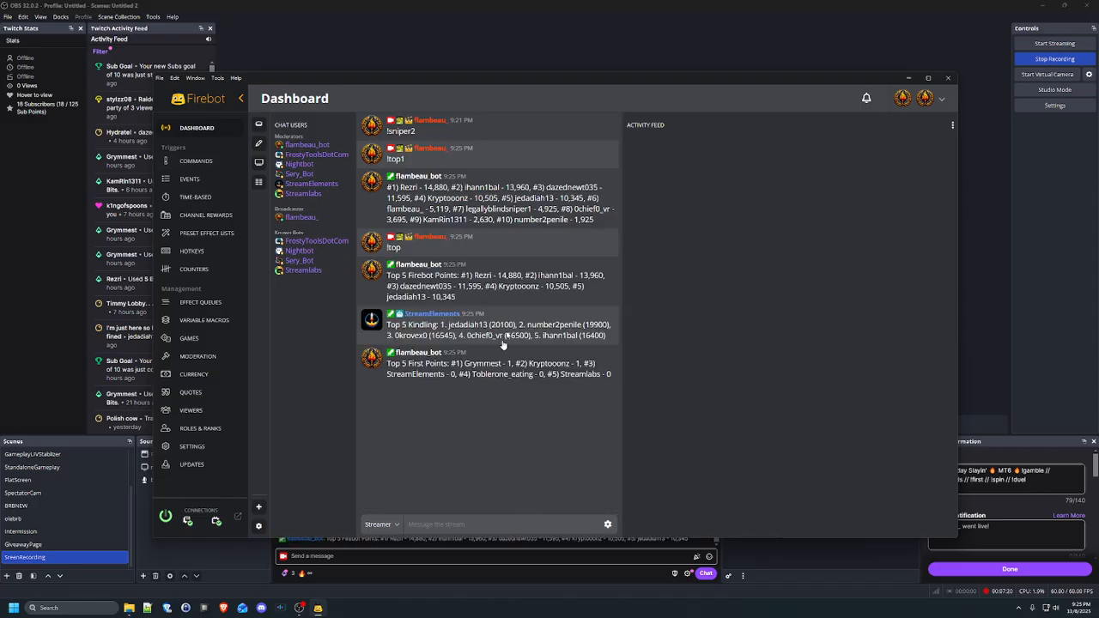
Change !top1's response to $topCurrency[firebotpoints, 5] and save it
{"action": "left_click", "coordinate": [195, 161]}
{"action": "left_click", "coordinate": [932, 427]}
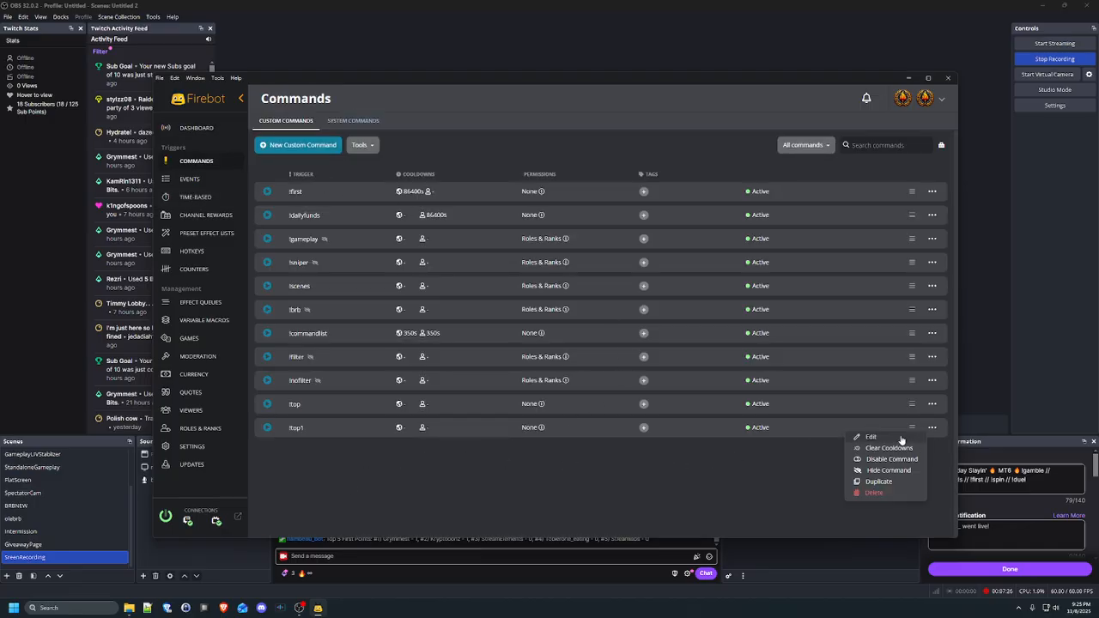
{"action": "left_click", "coordinate": [904, 440]}
{"action": "left_click", "coordinate": [510, 336]}
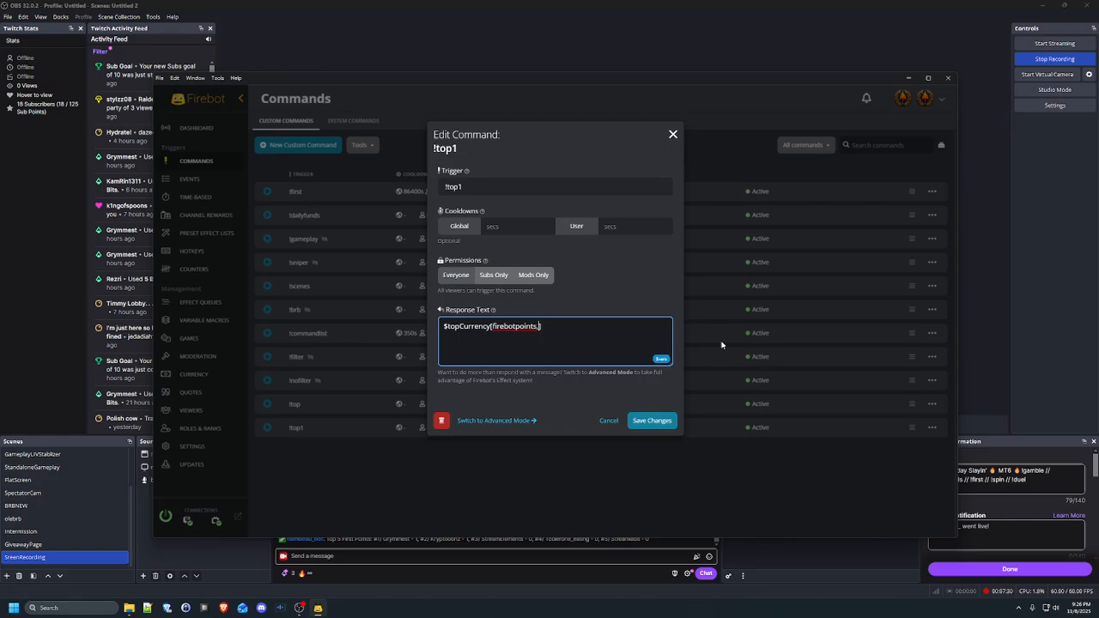
{"action": "left_click", "coordinate": [653, 421]}
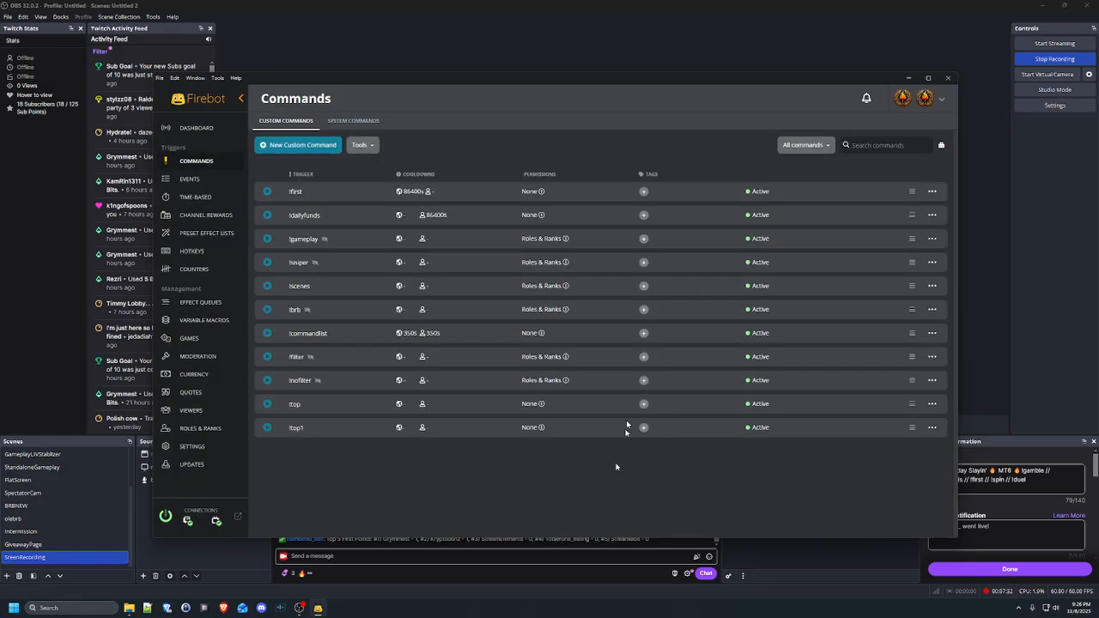
Check the five-place reply in dashboard chat, then reopen the !top1 editor
{"action": "left_click", "coordinate": [196, 128]}
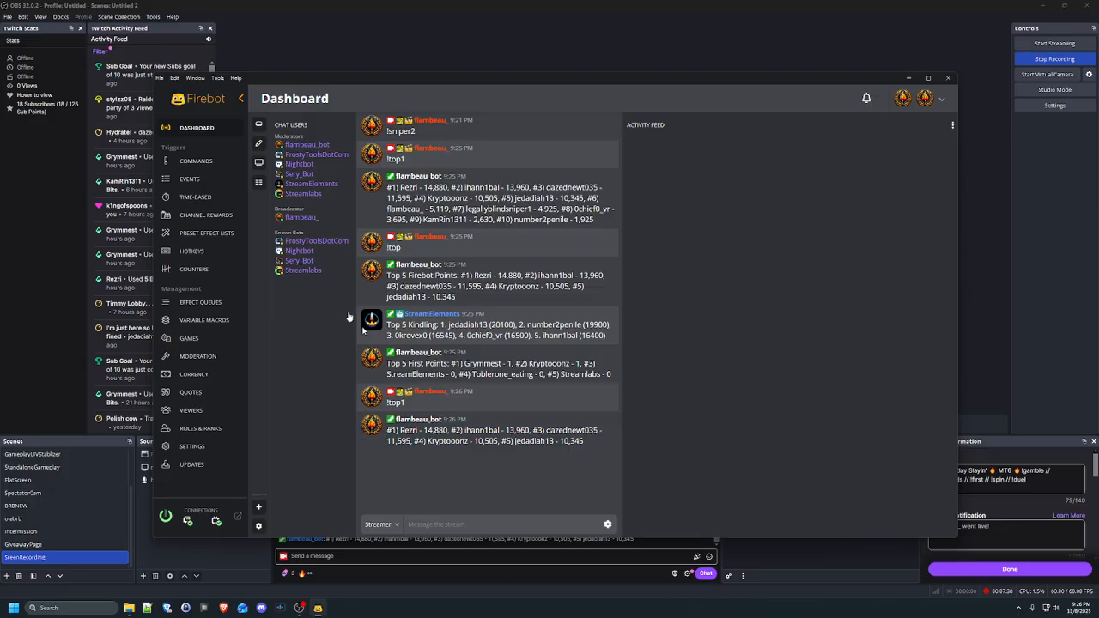
{"action": "left_click", "coordinate": [196, 161]}
{"action": "left_click", "coordinate": [933, 427]}
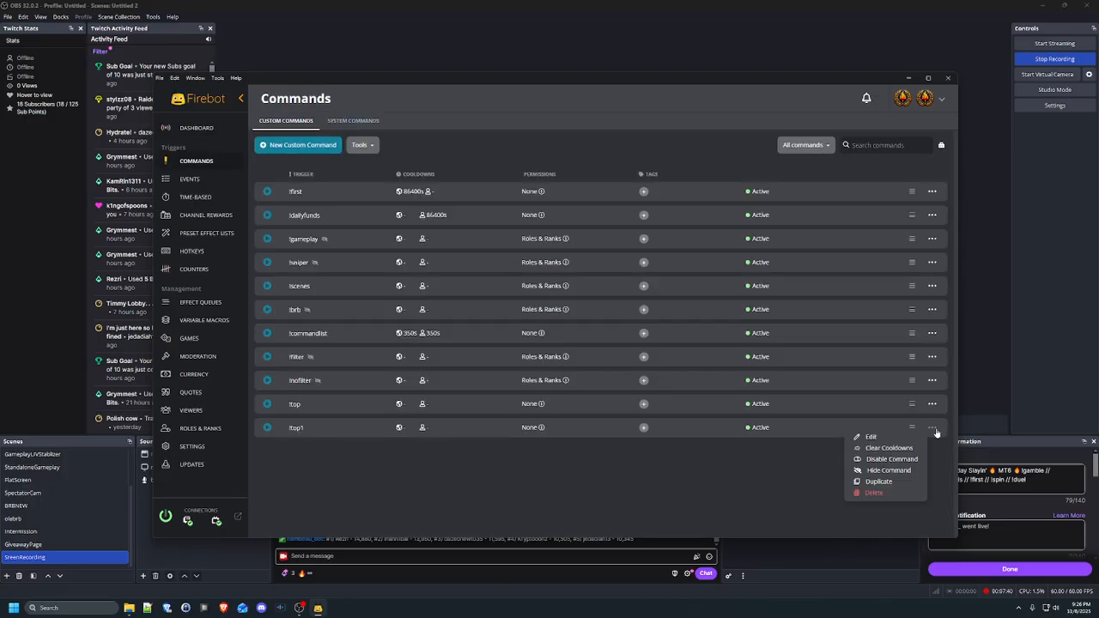
{"action": "left_click", "coordinate": [871, 437]}
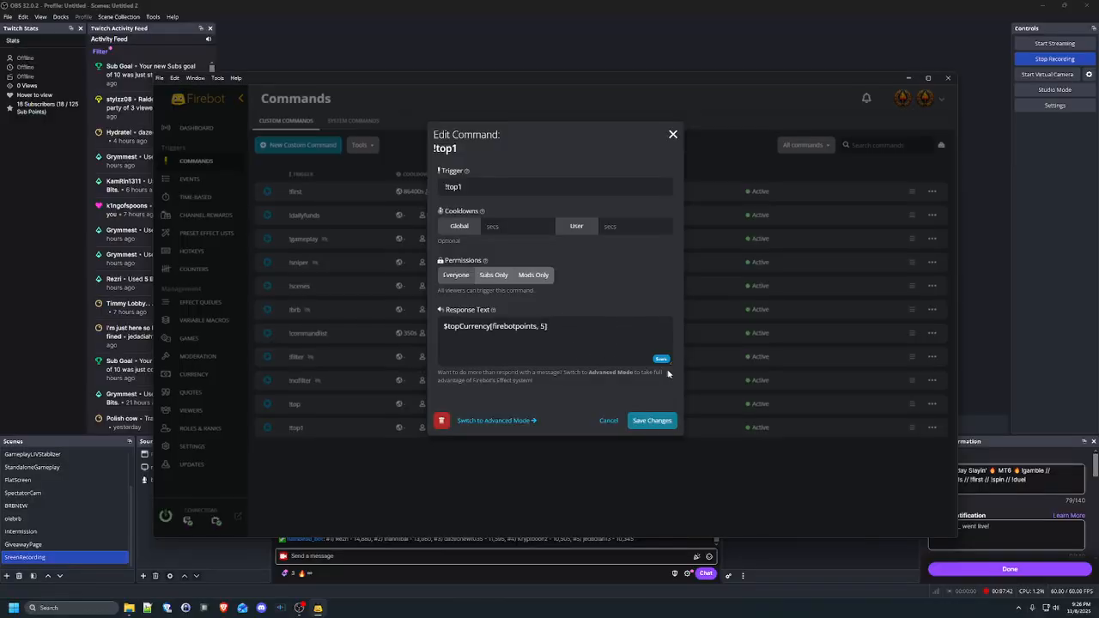
{"action": "left_click", "coordinate": [601, 343]}
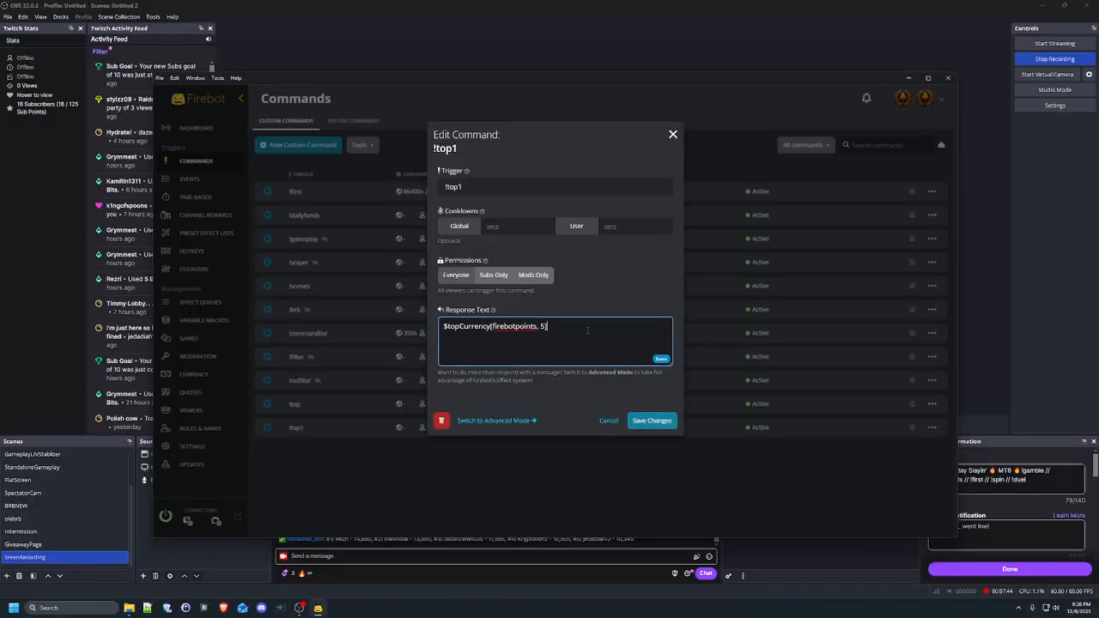
Switch !top1 to Advanced Mode and add a new Chat effect
{"action": "left_click", "coordinate": [526, 421]}
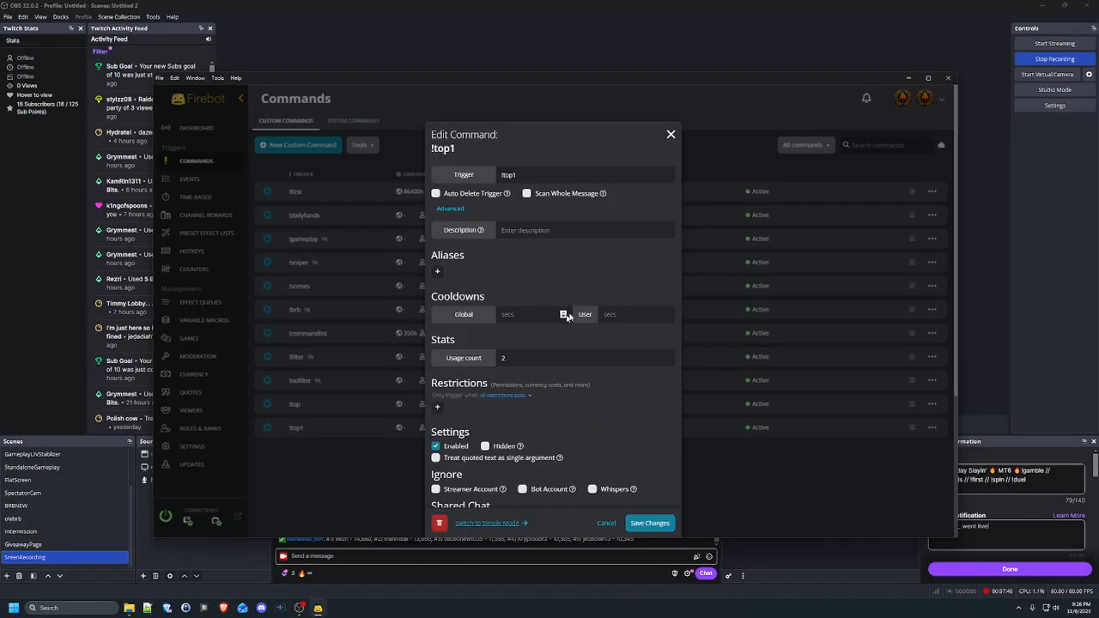
{"action": "scroll", "coordinate": [550, 326], "scroll_direction": "down", "scroll_amount": 3}
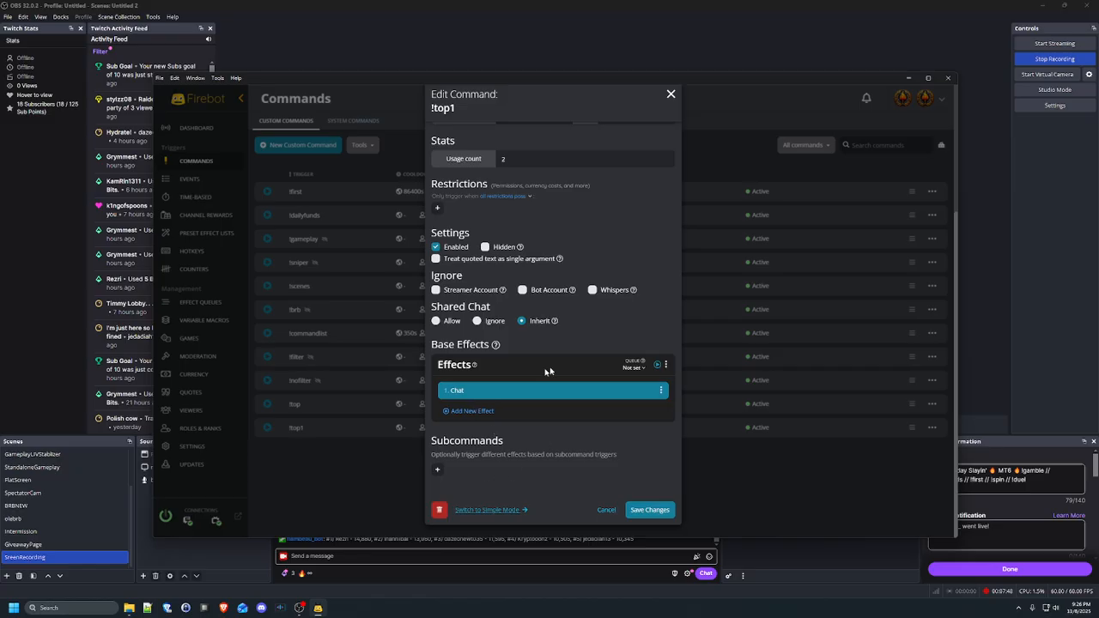
{"action": "left_click", "coordinate": [472, 411]}
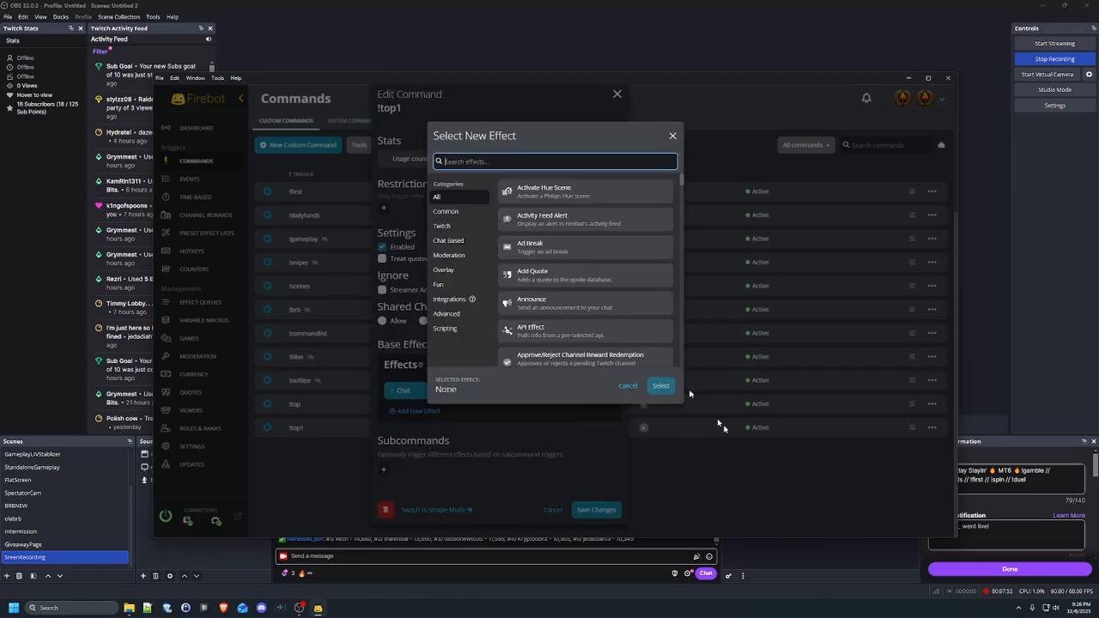
{"action": "type", "text": "chat"}
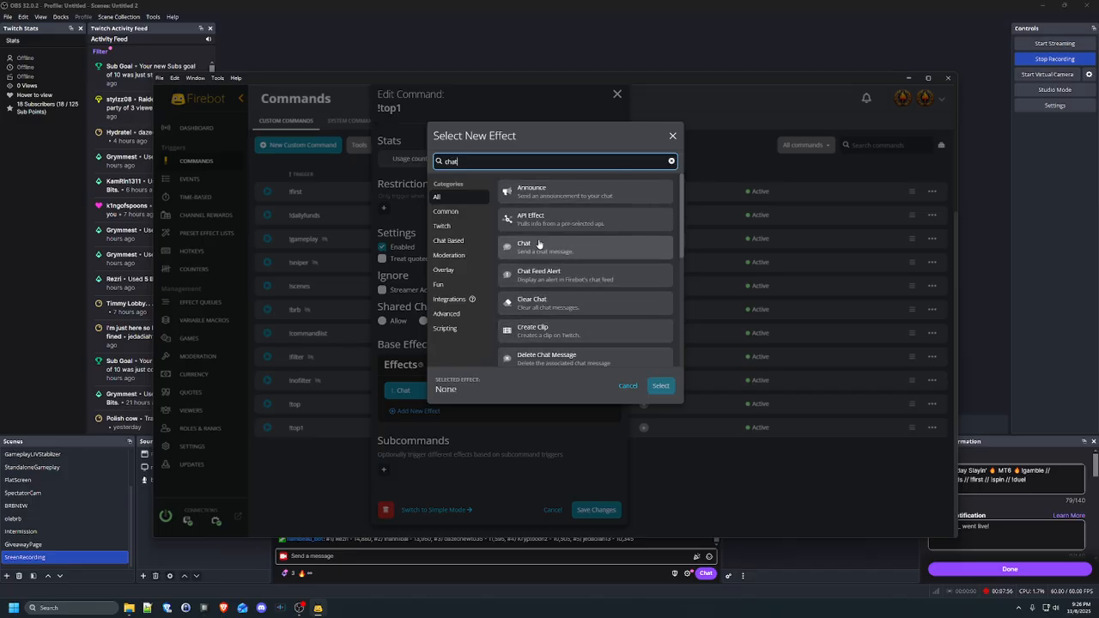
{"action": "left_click", "coordinate": [601, 248]}
{"action": "left_click", "coordinate": [661, 386]}
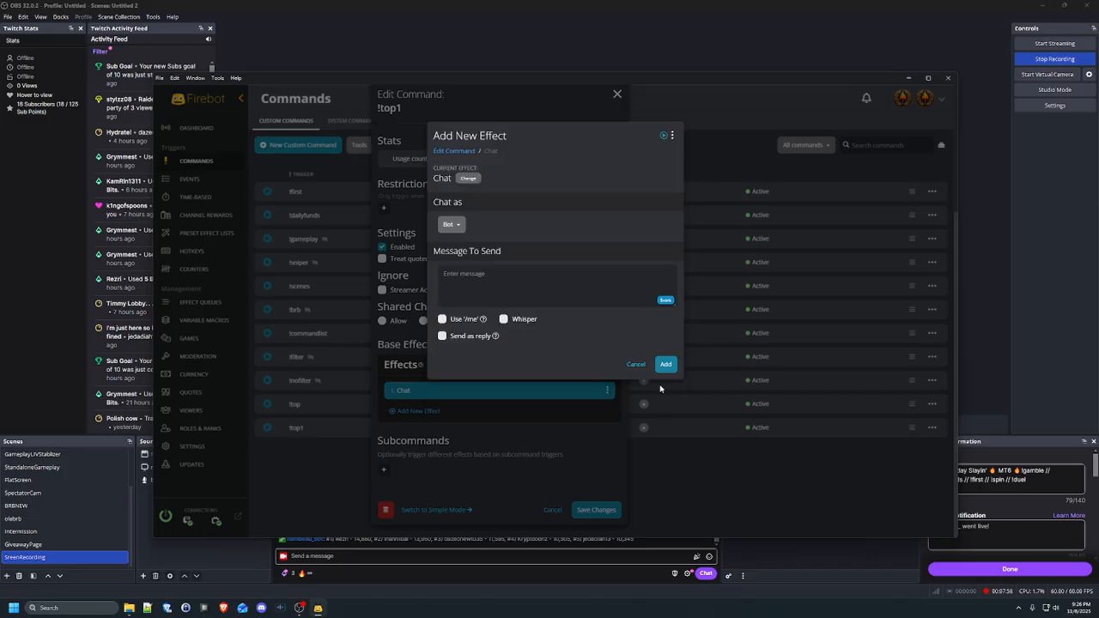
Set the Chat effect's message to $topCurrency[firstpoints, 5] and add it
{"action": "left_click", "coordinate": [603, 290]}
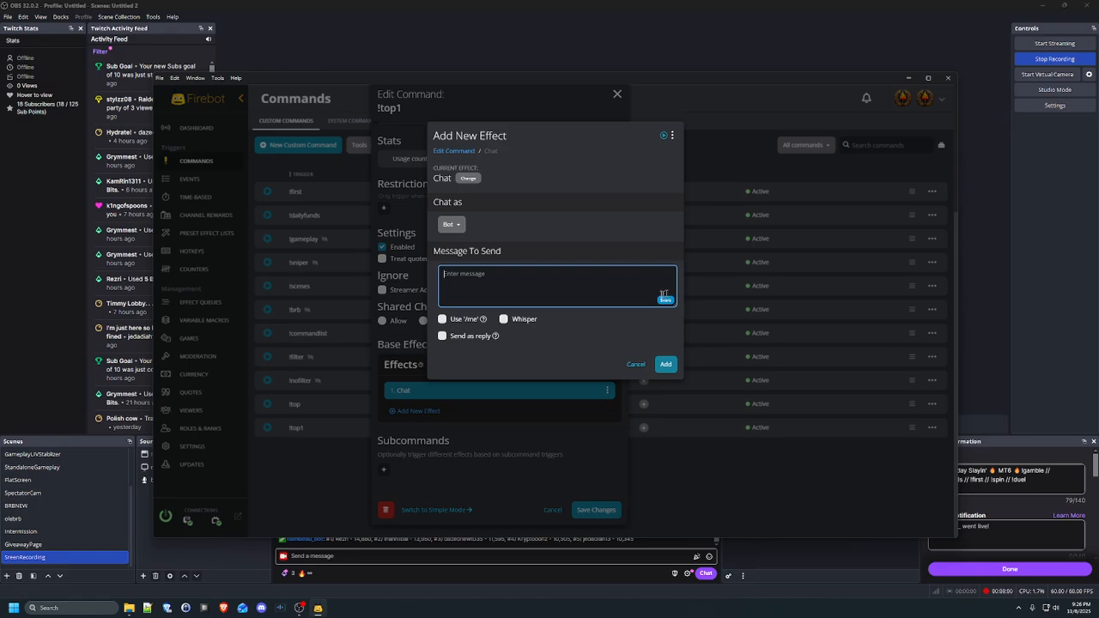
{"action": "left_click", "coordinate": [666, 301]}
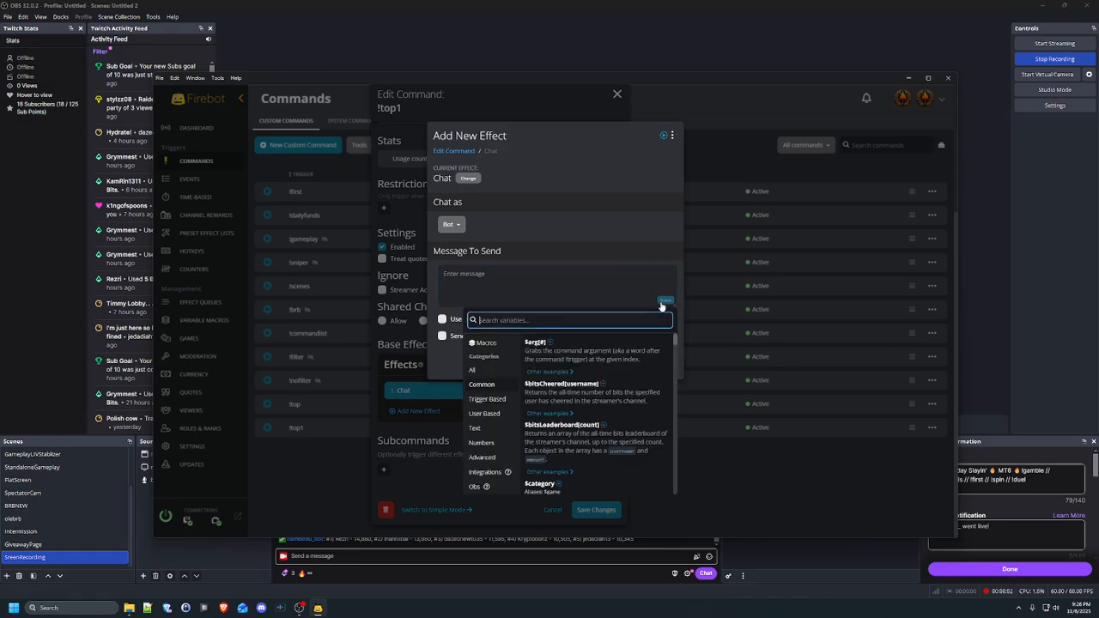
{"action": "type", "text": "currency"}
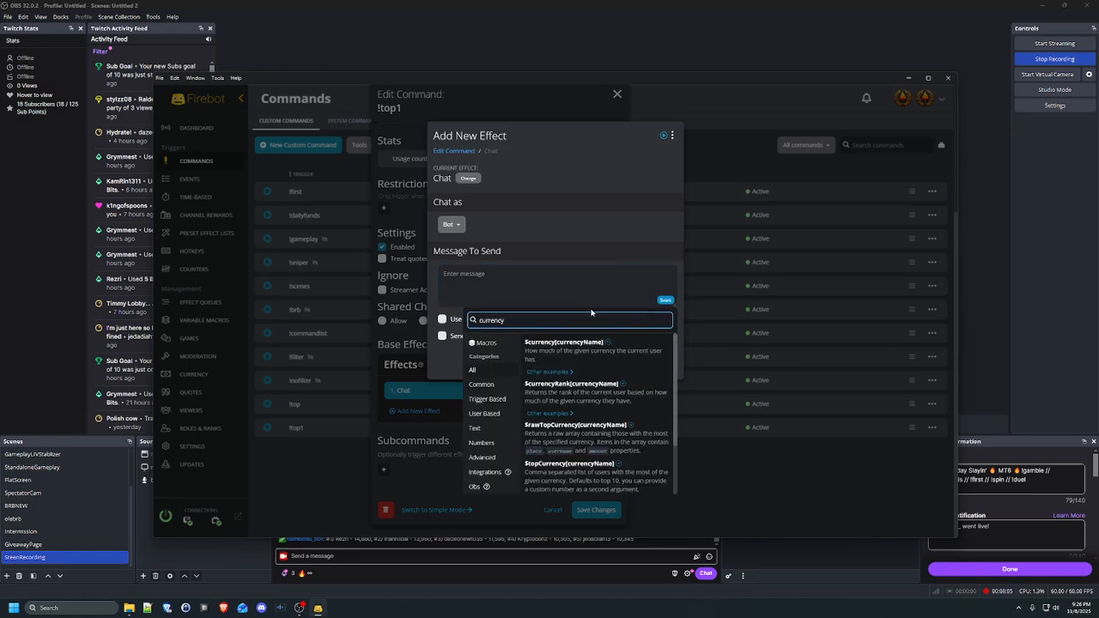
{"action": "scroll", "coordinate": [632, 398], "scroll_direction": "down", "scroll_amount": 2}
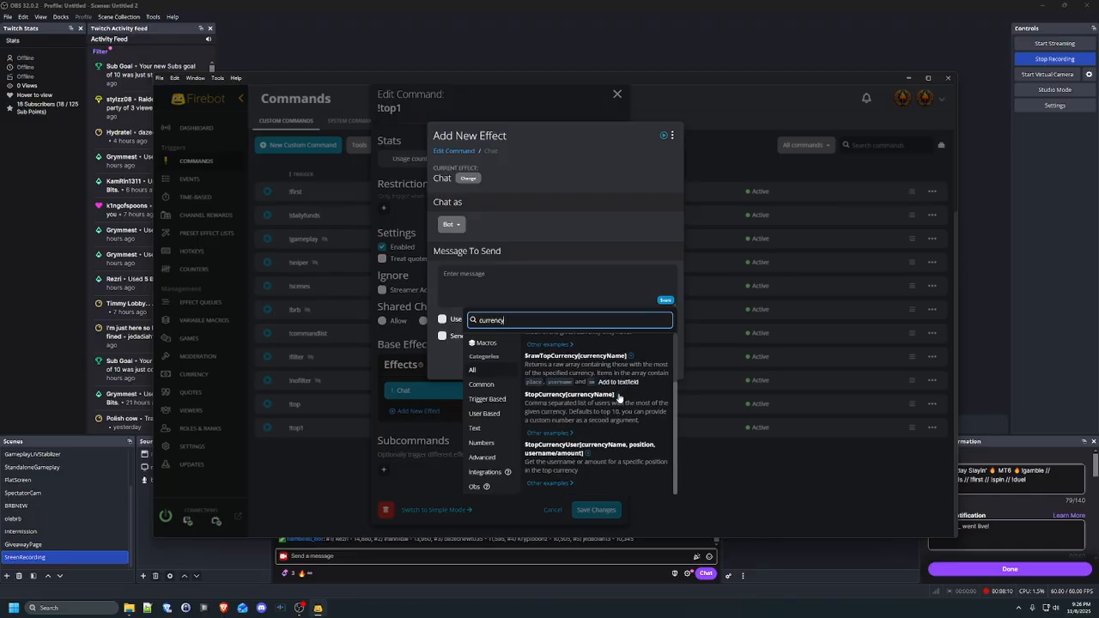
{"action": "left_click", "coordinate": [616, 393]}
{"action": "key", "text": "shift+Left"}
{"action": "key", "text": "shift+Left"}
{"action": "key", "text": "shift+Left"}
{"action": "key", "text": "shift+Left"}
{"action": "key", "text": "shift+Left"}
{"action": "key", "text": "shift+Left"}
{"action": "key", "text": "shift+Left"}
{"action": "key", "text": "shift+Left"}
{"action": "key", "text": "shift+Left"}
{"action": "key", "text": "shift+Left"}
{"action": "key", "text": "shift+Left"}
{"action": "key", "text": "shift+Left"}
{"action": "key", "text": "shift+Left"}
{"action": "key", "text": "shift+Left"}
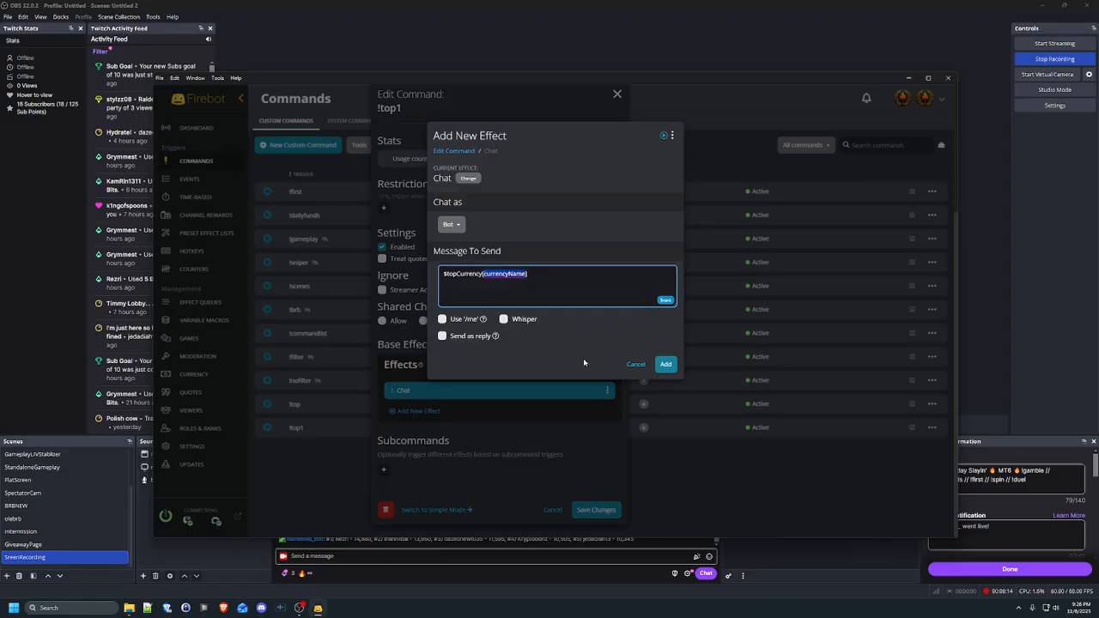
{"action": "type", "text": "[firsr]"}
{"action": "key", "text": "BackSpace"}
{"action": "type", "text": "tpoints, 5"}
{"action": "left_click", "coordinate": [666, 364]}
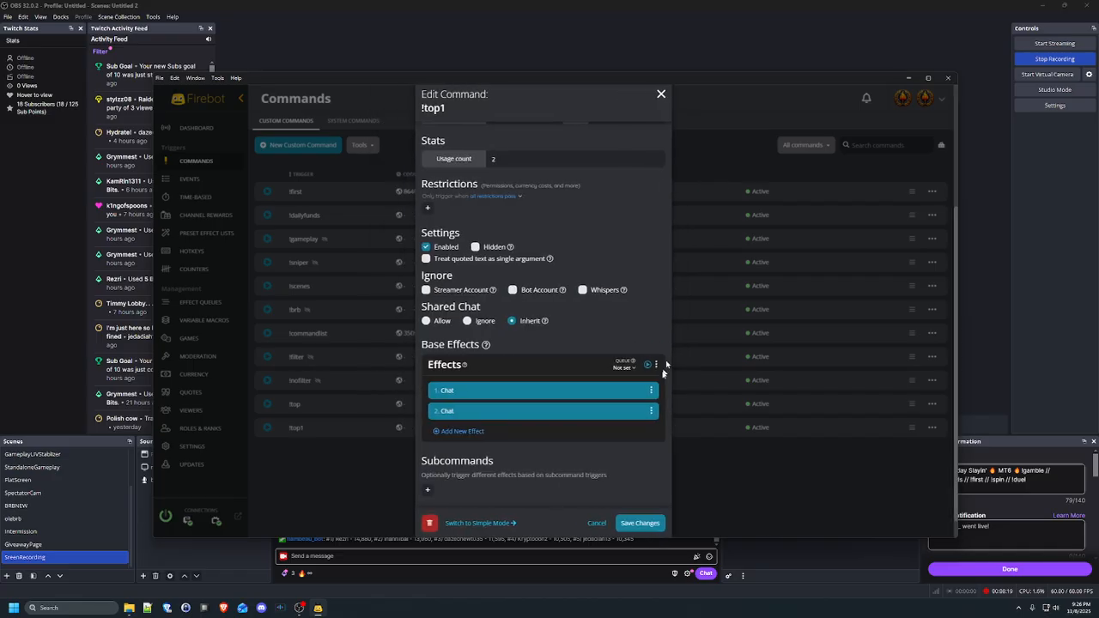
Save !top1 and send it in dashboard chat, getting two top-five leaderboard replies
{"action": "left_click", "coordinate": [640, 524]}
{"action": "left_click", "coordinate": [197, 127]}
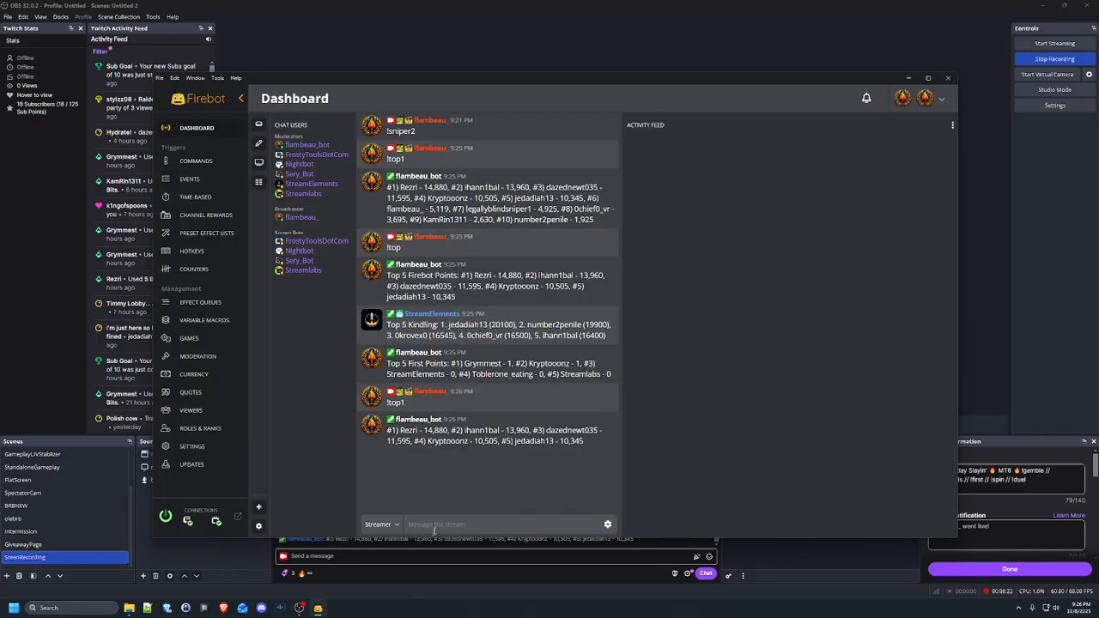
{"action": "type", "text": "!top1"}
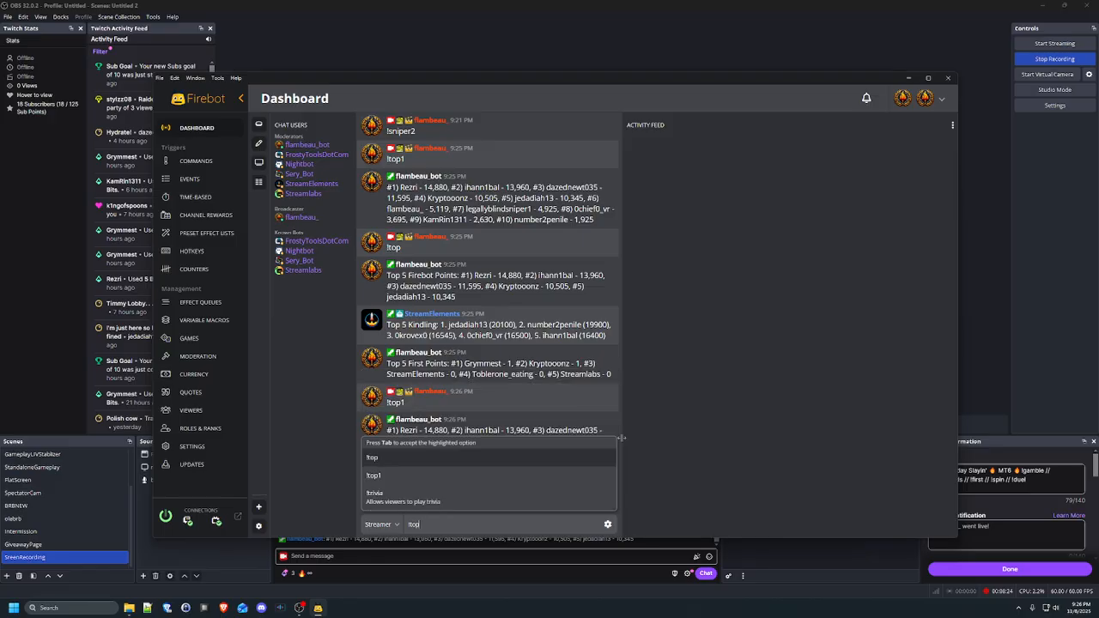
{"action": "key", "text": "Return"}
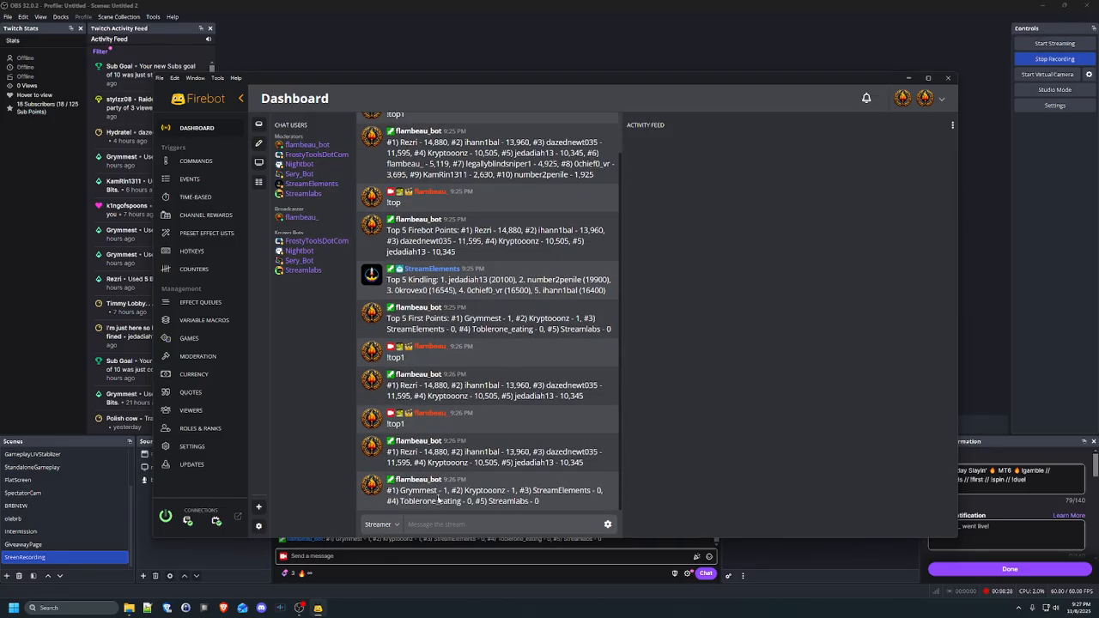
Open !top1 for editing and add the header 'Top Firebot Points' to its first chat message
{"action": "left_click", "coordinate": [194, 161]}
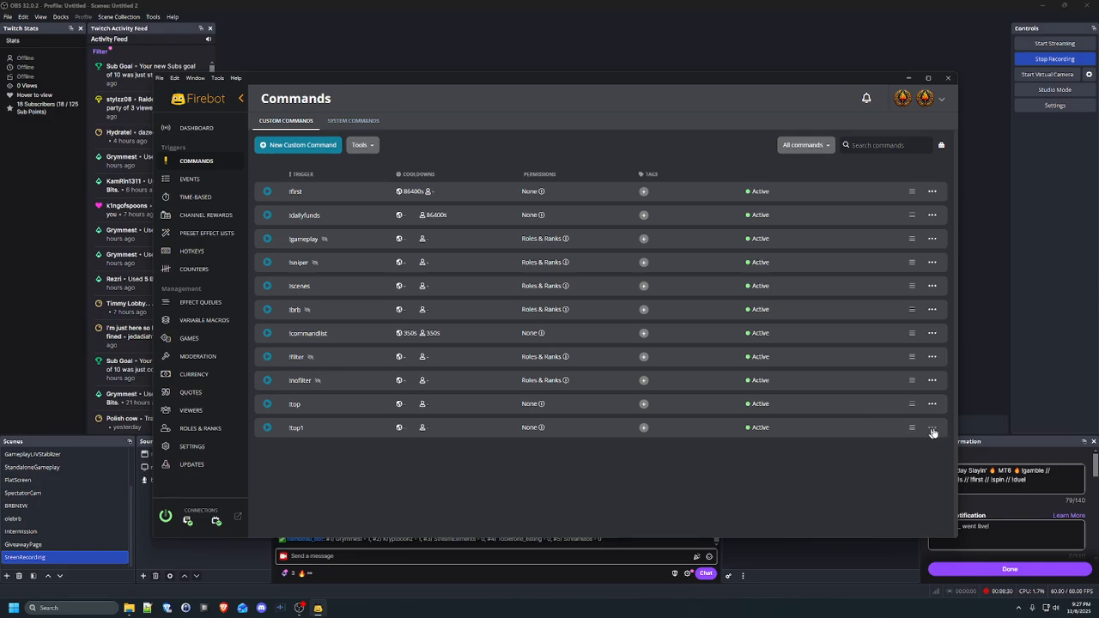
{"action": "left_click", "coordinate": [933, 429]}
{"action": "left_click", "coordinate": [898, 439]}
{"action": "scroll", "coordinate": [645, 371], "scroll_direction": "down", "scroll_amount": 5}
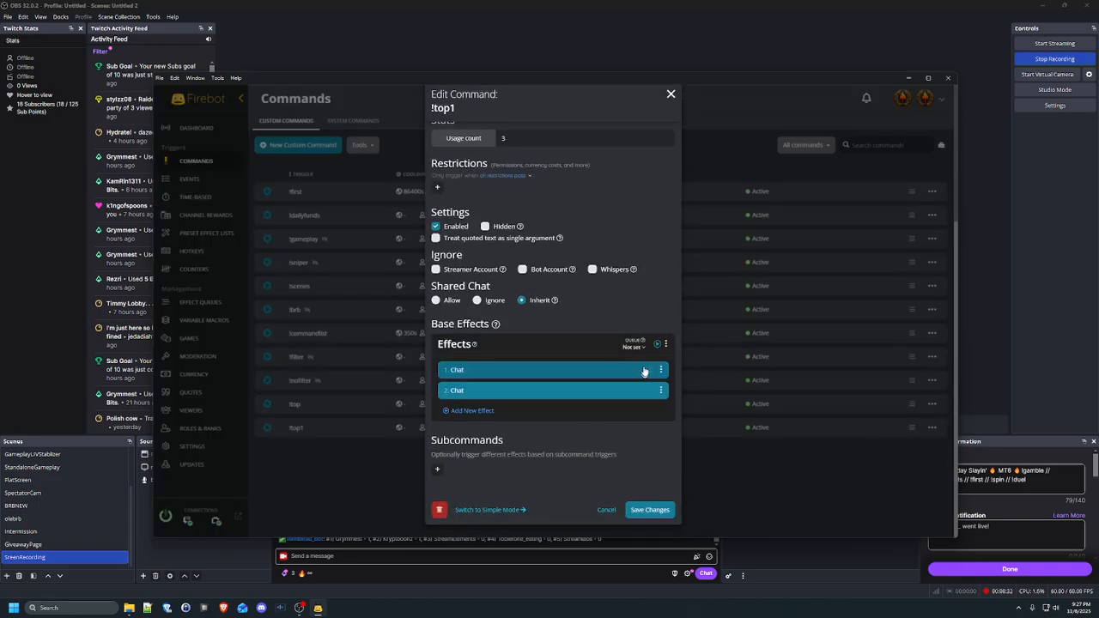
{"action": "left_click", "coordinate": [660, 369]}
{"action": "left_click", "coordinate": [678, 380]}
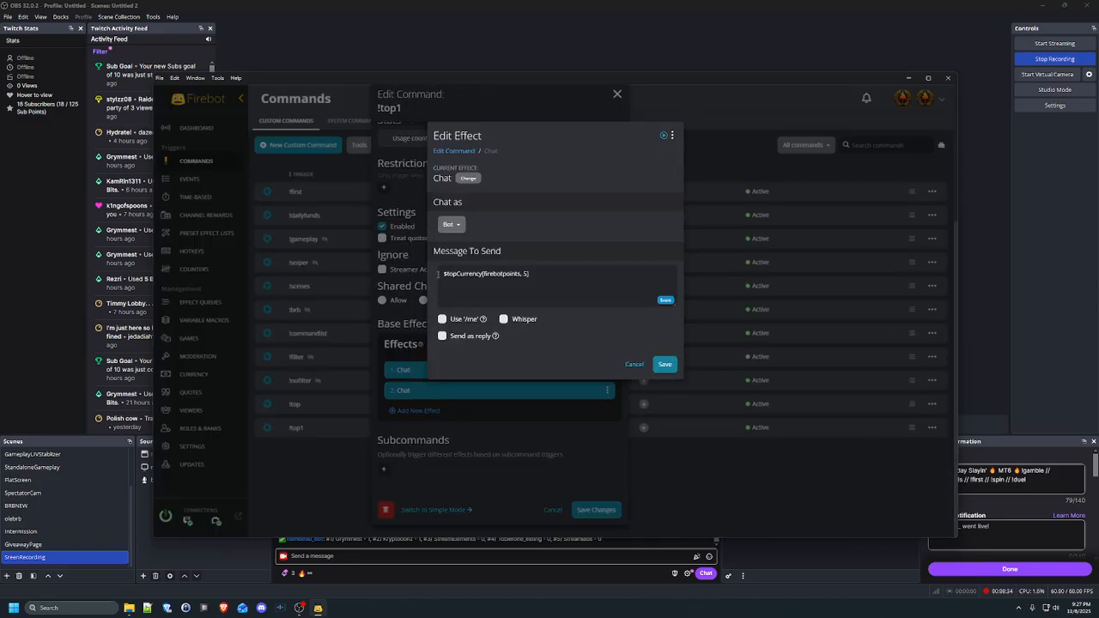
{"action": "left_click", "coordinate": [439, 275]}
{"action": "key", "text": "Return"}
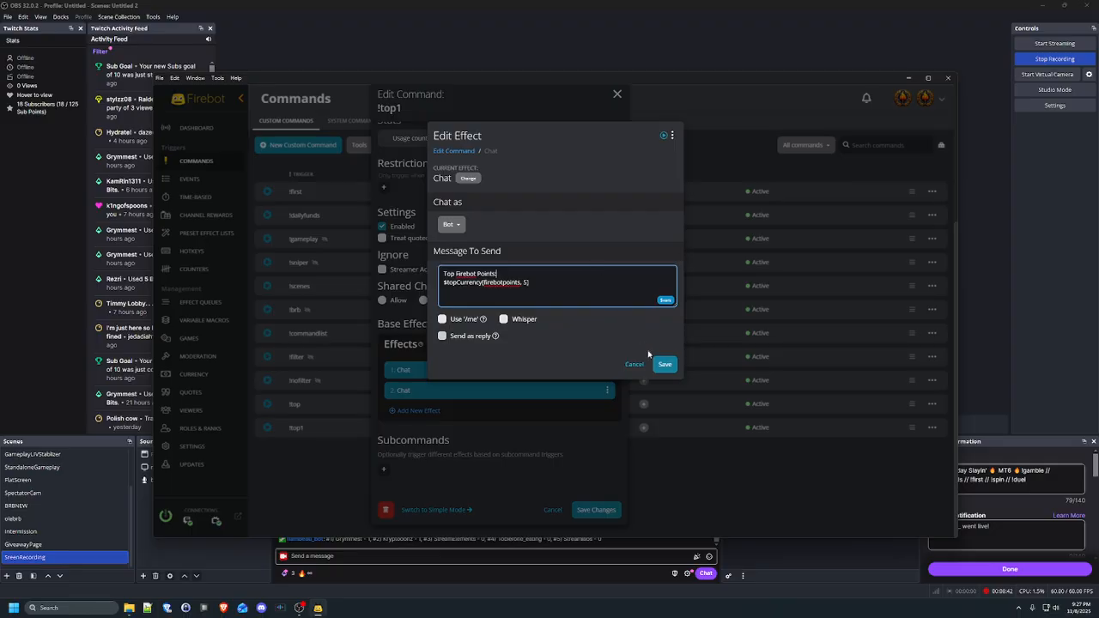
{"action": "left_click", "coordinate": [665, 364]}
Add the header 'First Points Leaderboard:' to the second chat message and save the command
{"action": "left_click", "coordinate": [658, 392]}
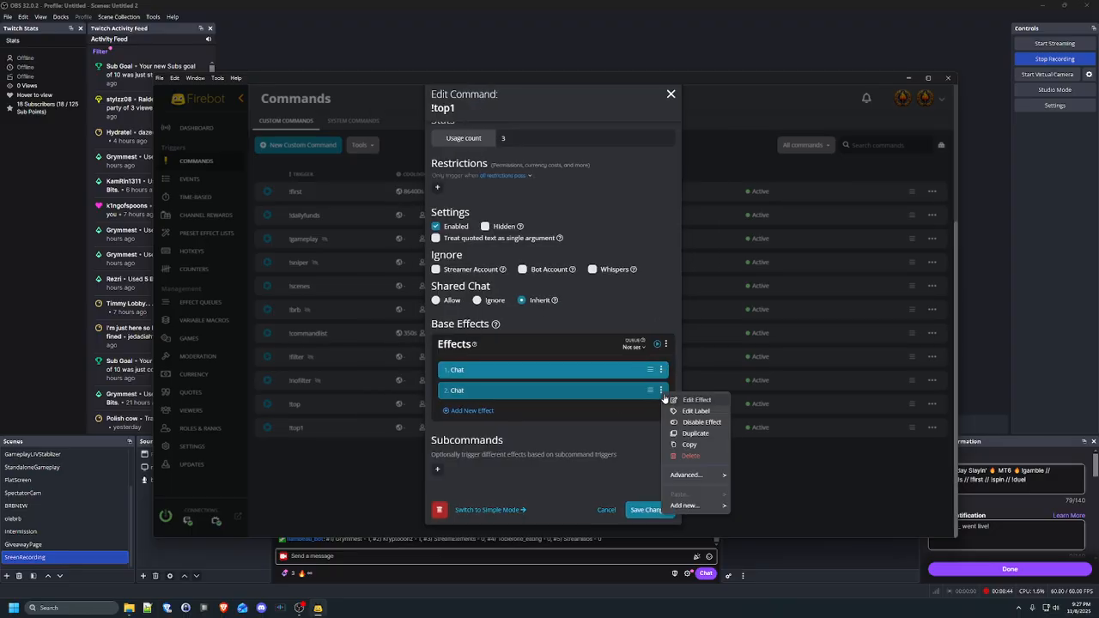
{"action": "left_click", "coordinate": [575, 398]}
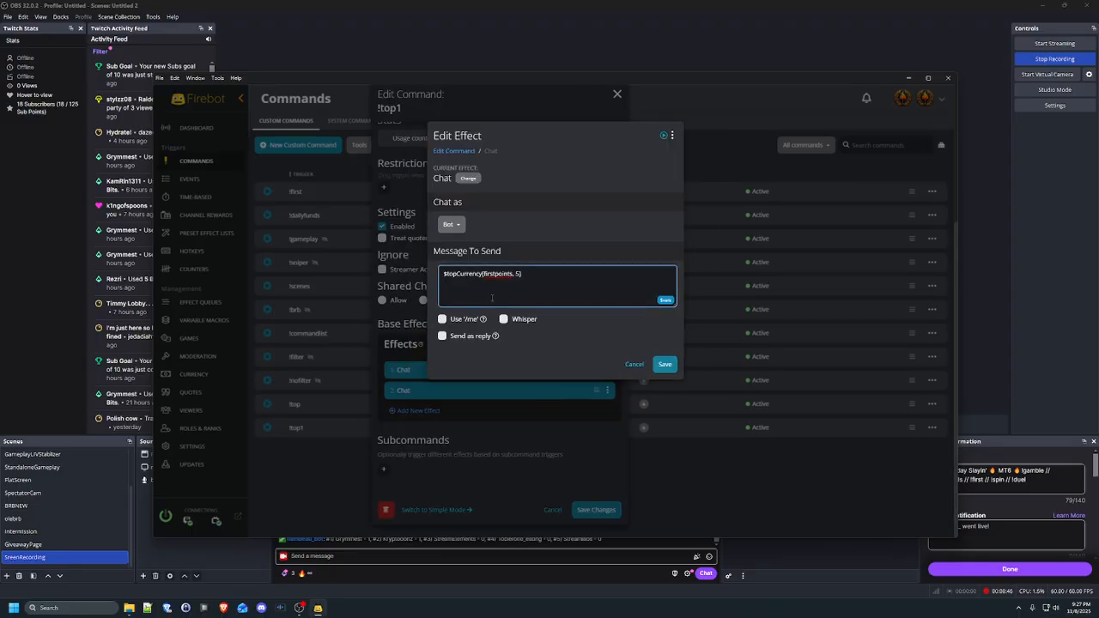
{"action": "left_click", "coordinate": [492, 298]}
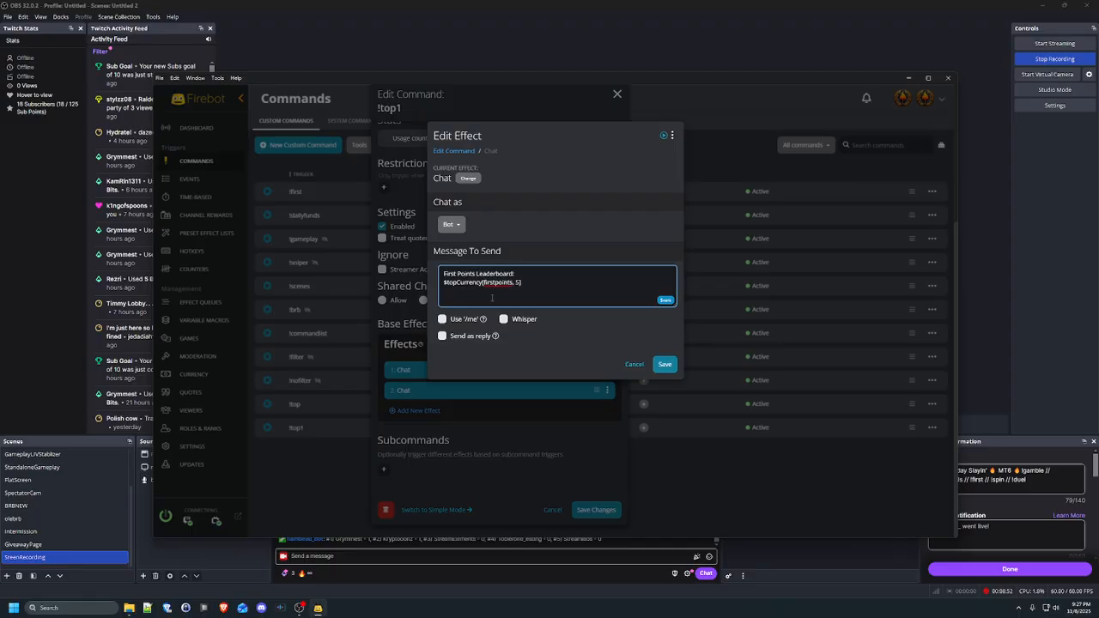
{"action": "left_click", "coordinate": [657, 365]}
{"action": "left_click", "coordinate": [655, 509]}
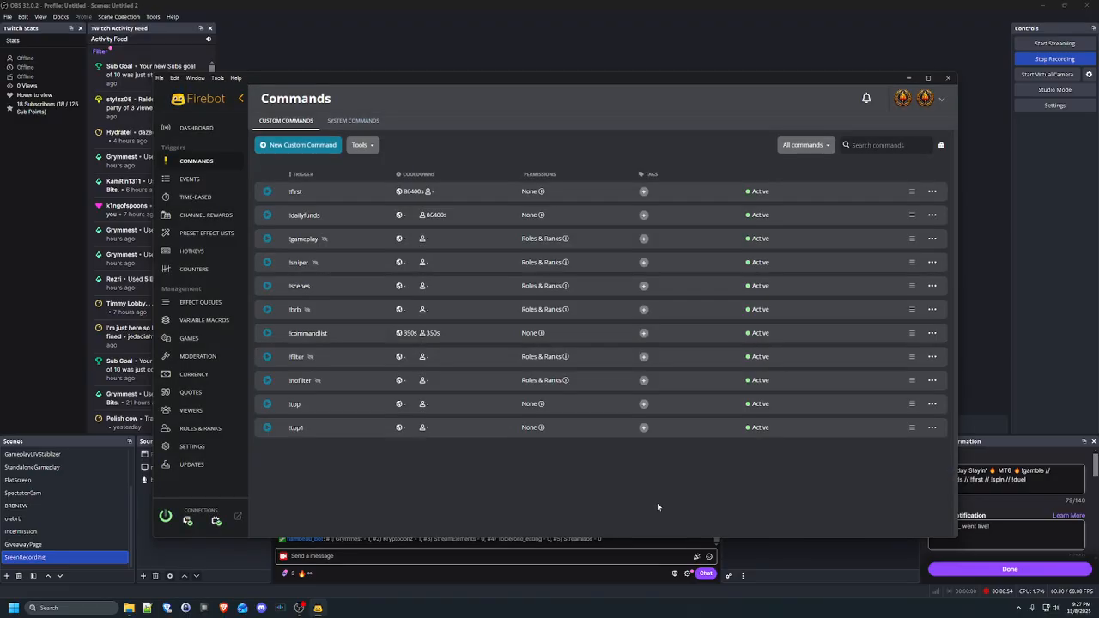
Send !top1 and then !top in the dashboard chat to test the leaderboard replies
{"action": "left_click", "coordinate": [202, 127]}
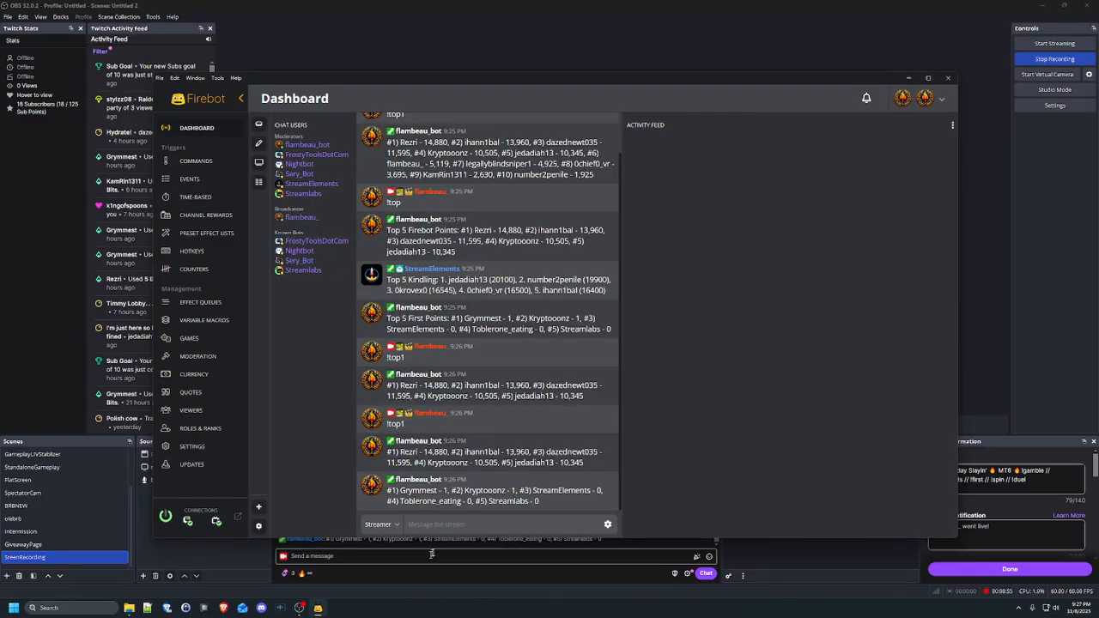
{"action": "left_click", "coordinate": [601, 519]}
{"action": "type", "text": "!top1"}
{"action": "key", "text": "Return"}
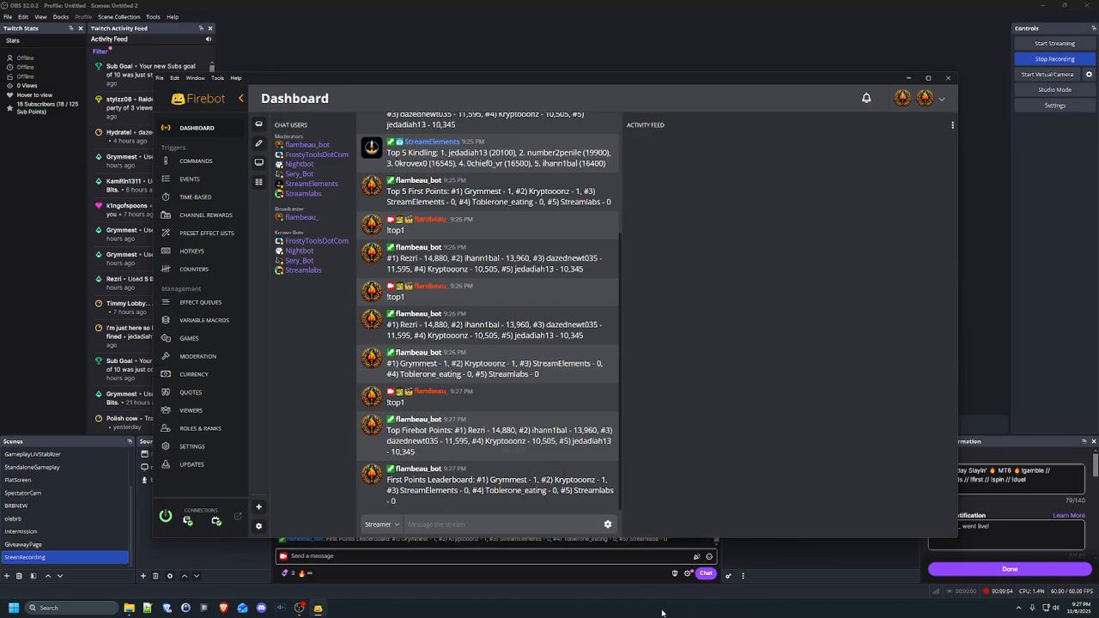
{"action": "type", "text": "!"}
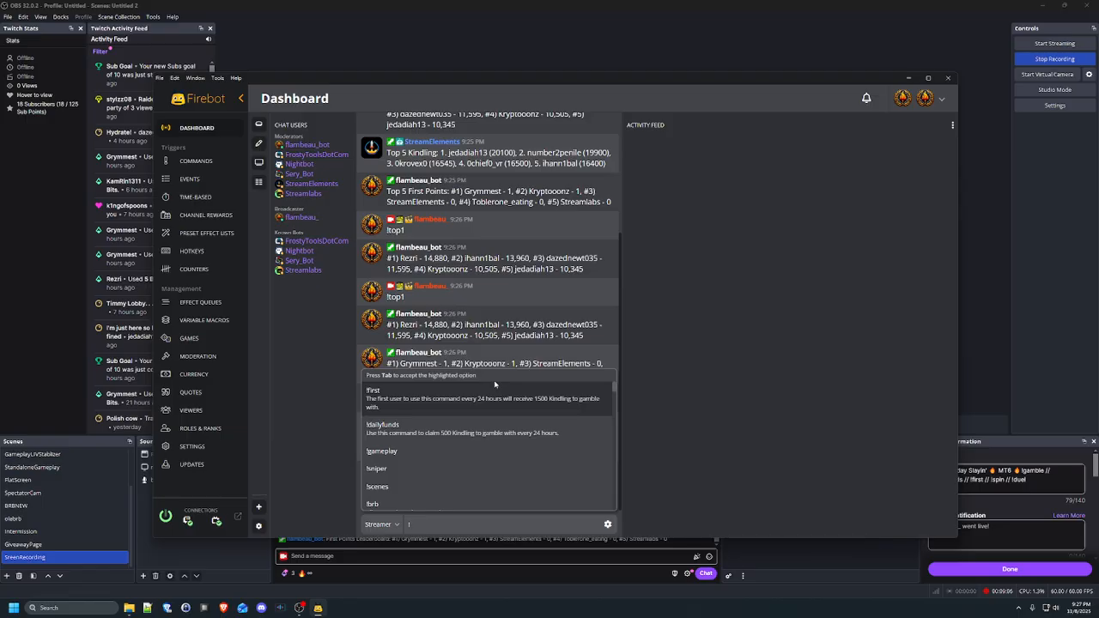
{"action": "type", "text": "top"}
{"action": "key", "text": "Return"}
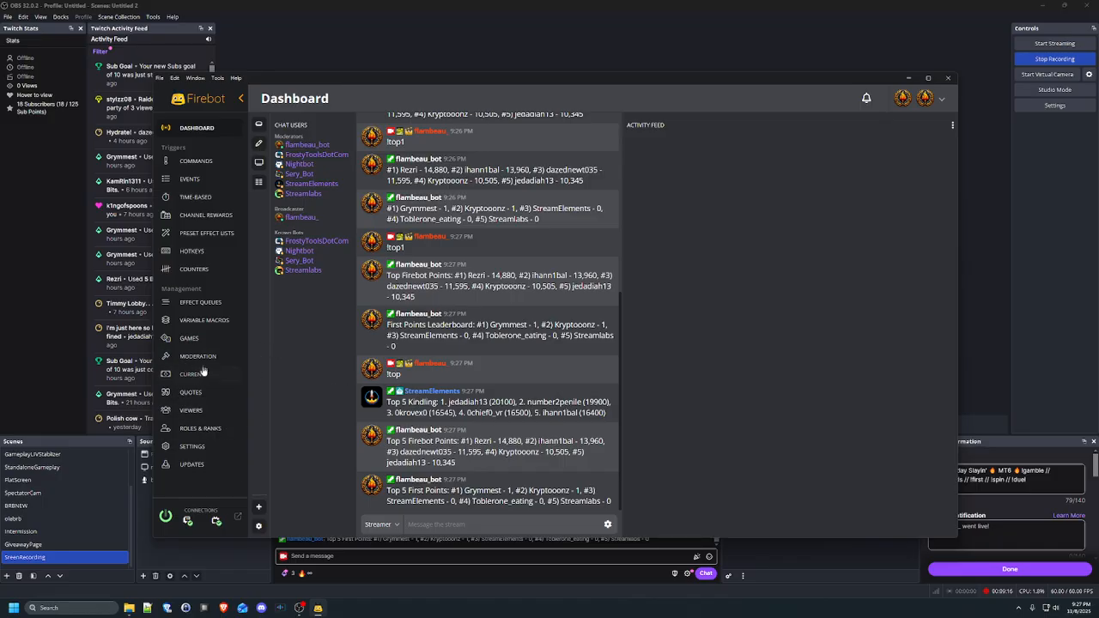
Browse Games, Effect Queues, Time-Based, Channel Rewards and Preset Effect Lists, then view System Commands
{"action": "left_click", "coordinate": [209, 339]}
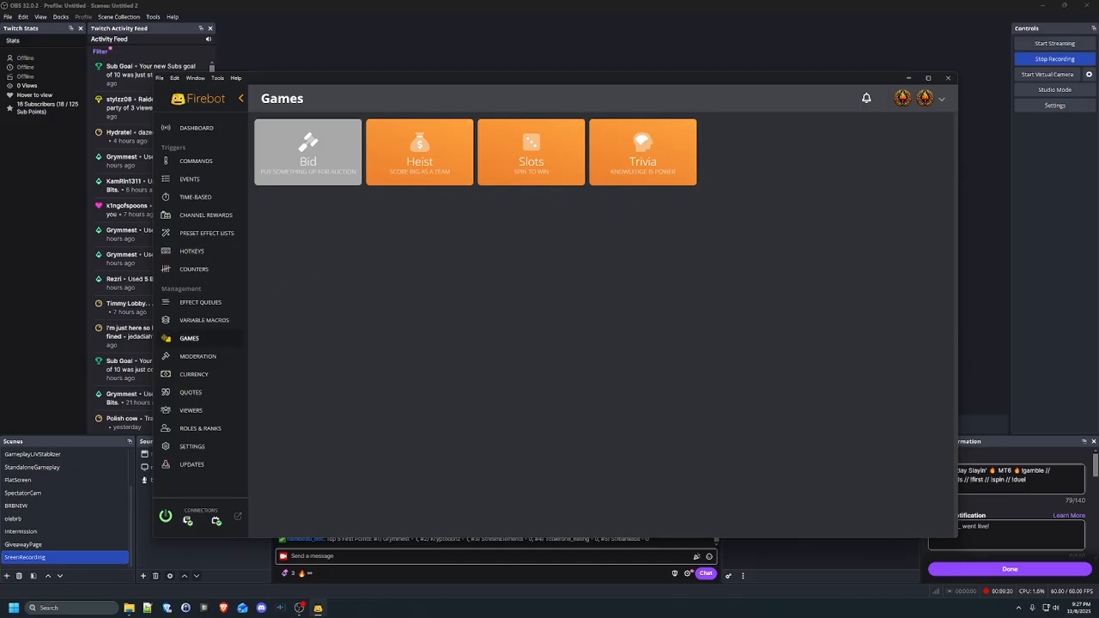
{"action": "left_click", "coordinate": [203, 305]}
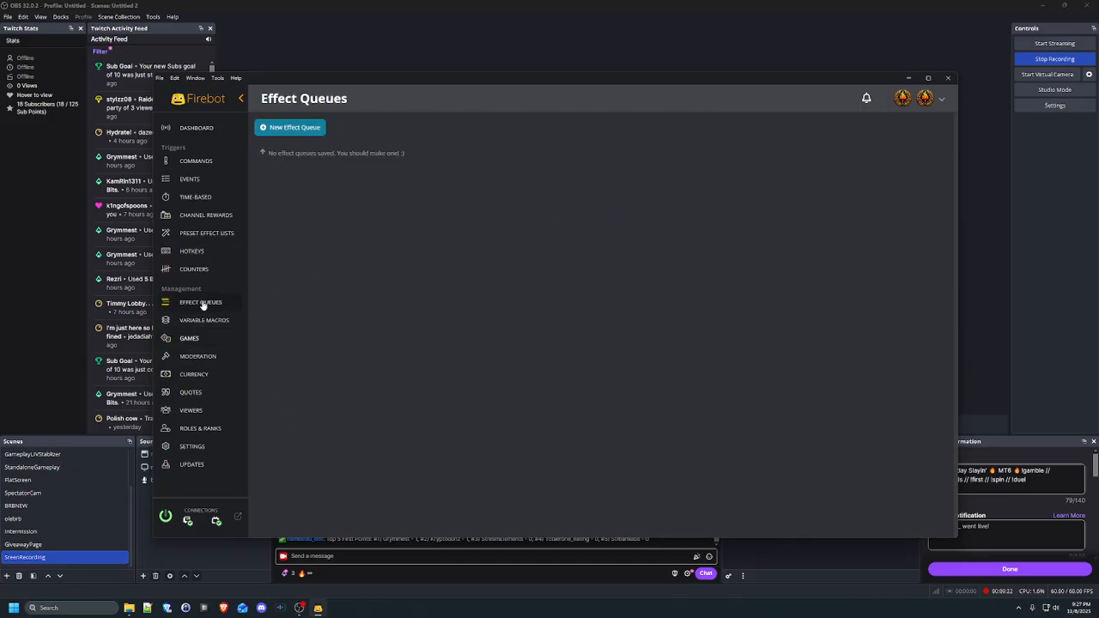
{"action": "left_click", "coordinate": [193, 163]}
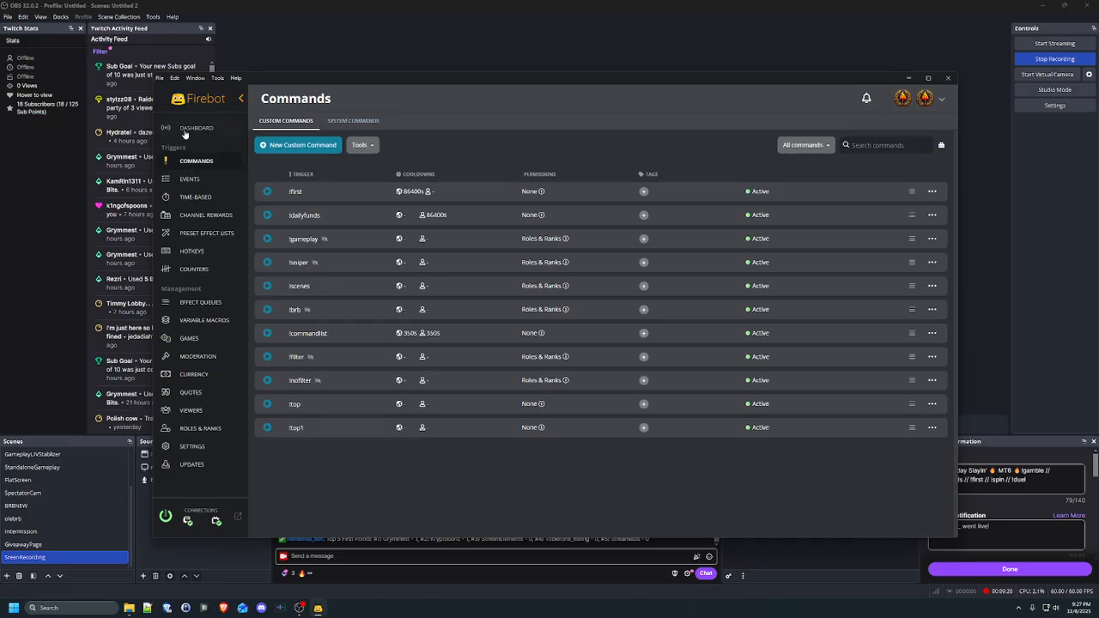
{"action": "left_click", "coordinate": [217, 199]}
{"action": "left_click", "coordinate": [225, 215]}
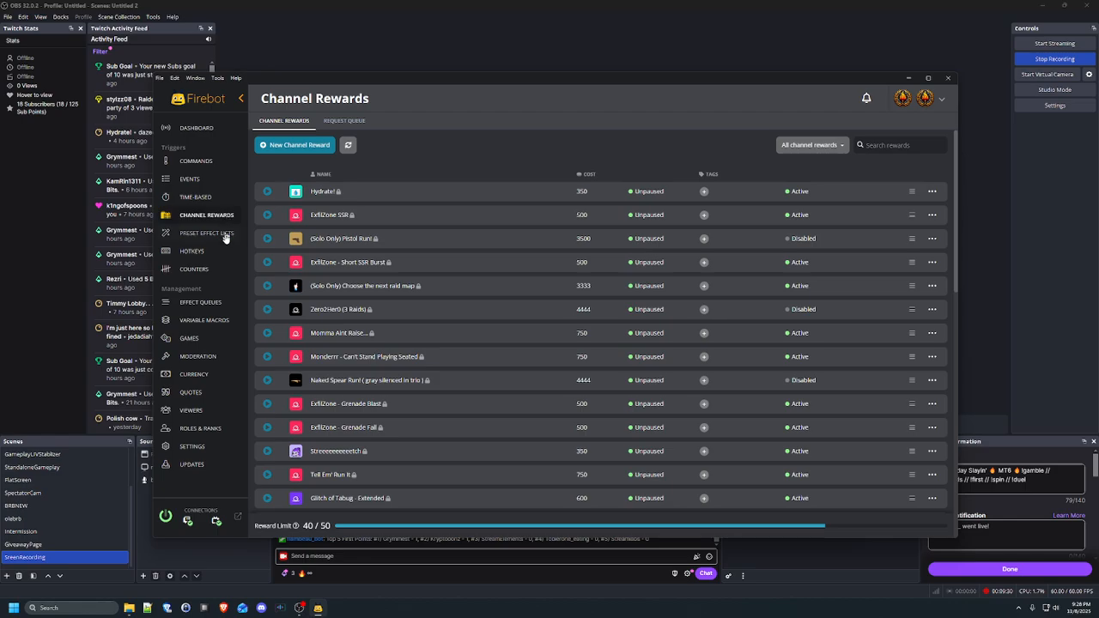
{"action": "left_click", "coordinate": [213, 233]}
{"action": "left_click", "coordinate": [193, 162]}
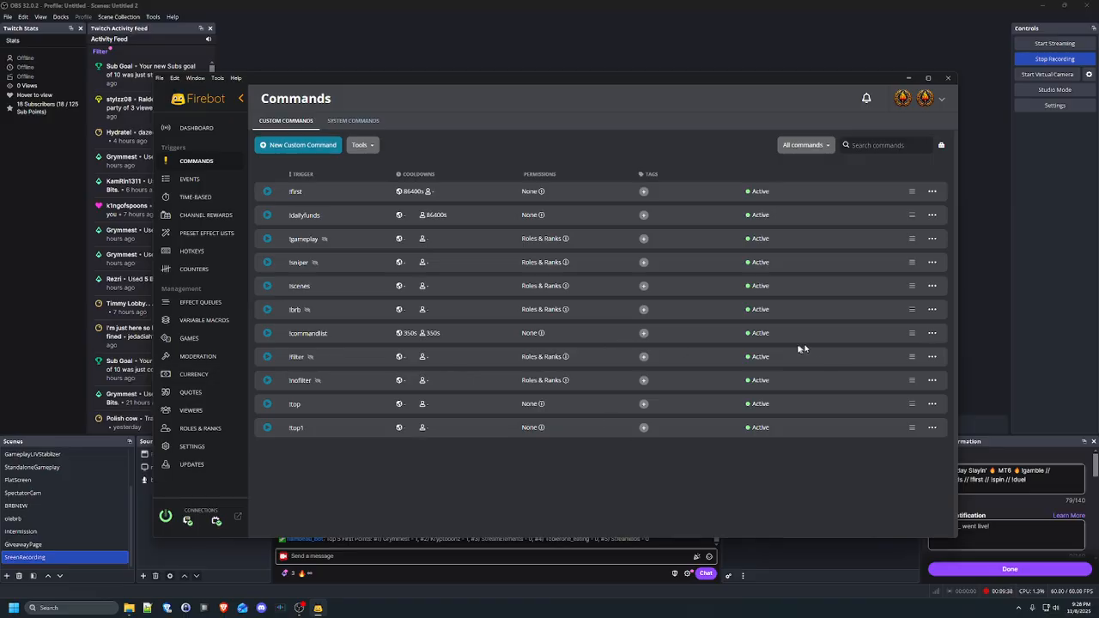
{"action": "left_click", "coordinate": [932, 214]}
{"action": "left_click", "coordinate": [353, 121]}
{"action": "scroll", "coordinate": [335, 292], "scroll_direction": "down", "scroll_amount": 2}
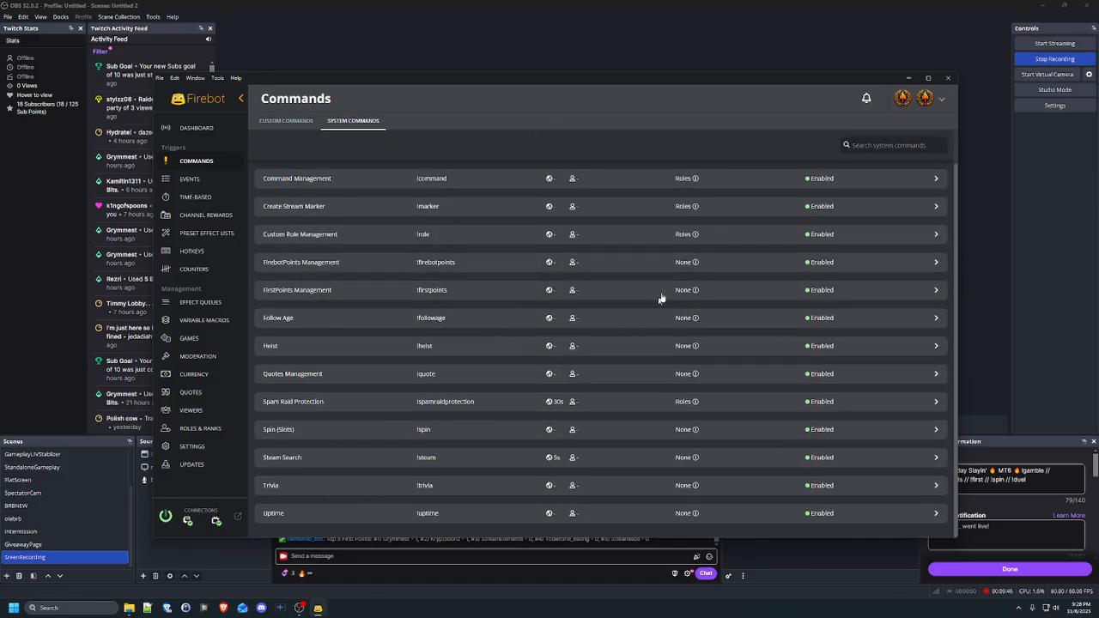
Start adding a new currency on the Currency page, then cancel it
{"action": "left_click", "coordinate": [187, 376]}
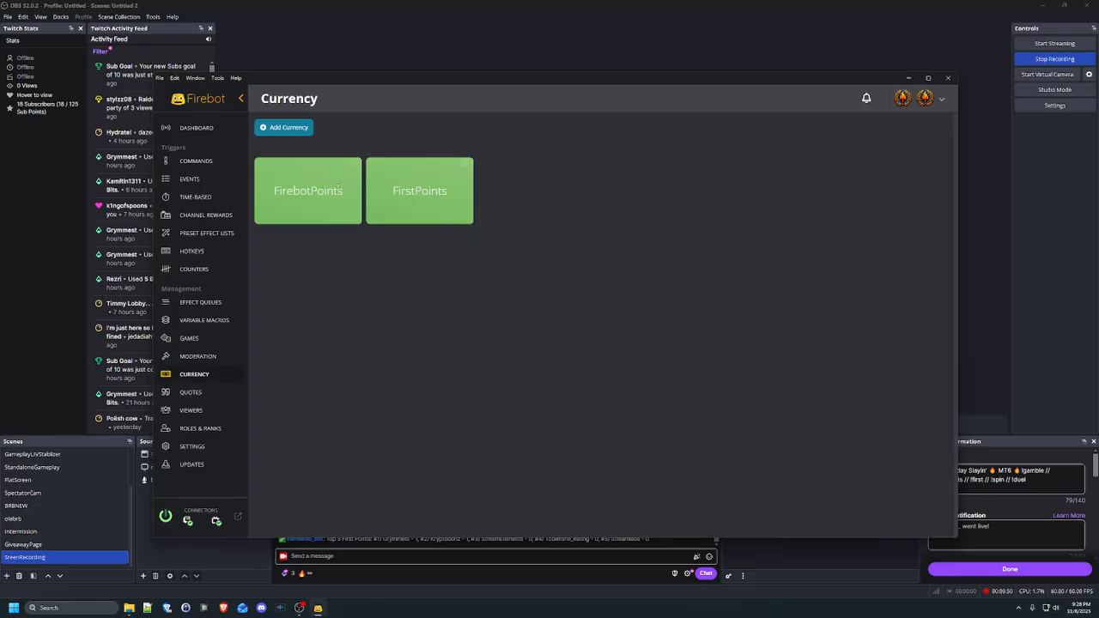
{"action": "left_click", "coordinate": [284, 127]}
{"action": "scroll", "coordinate": [549, 343], "scroll_direction": "down", "scroll_amount": 3}
{"action": "left_click", "coordinate": [601, 505]}
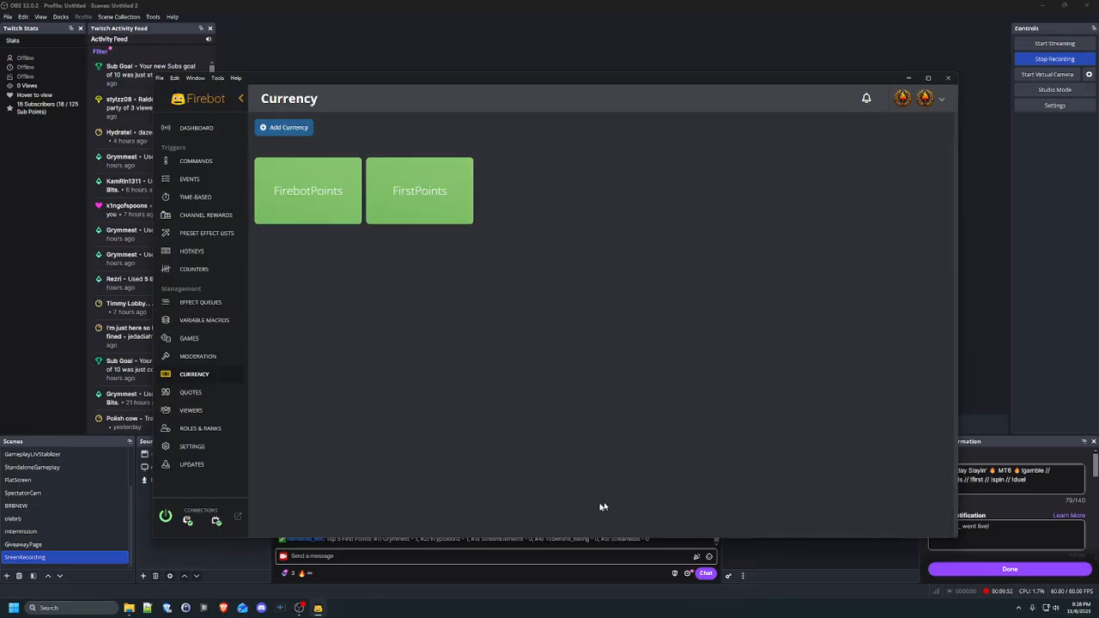
Return to Commands and scroll through the System Commands tab
{"action": "left_click", "coordinate": [196, 161]}
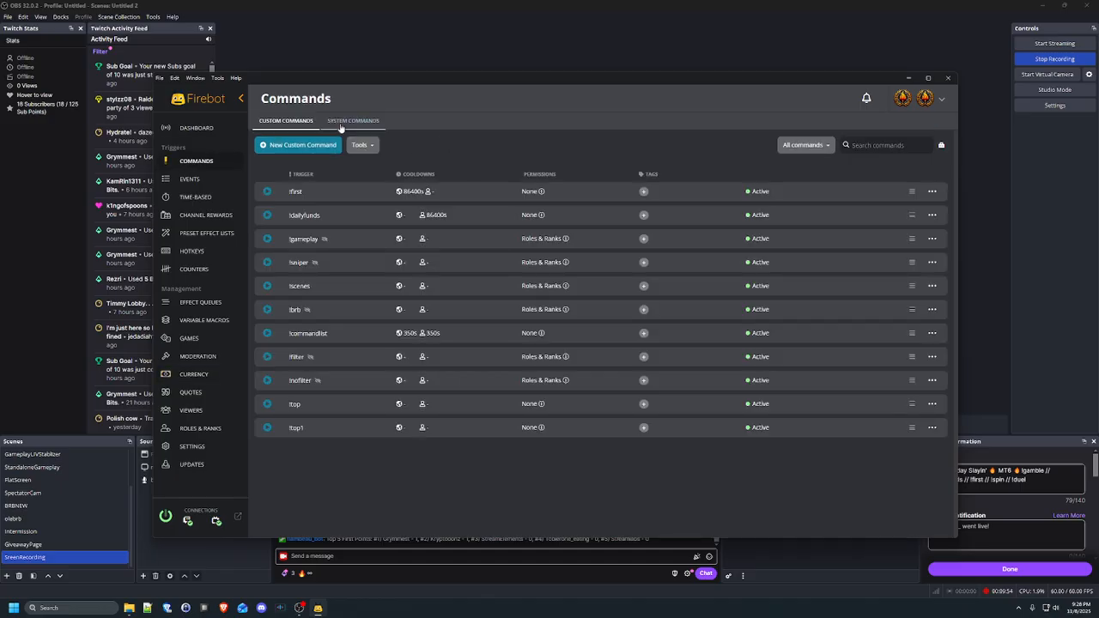
{"action": "left_click", "coordinate": [352, 120]}
{"action": "scroll", "coordinate": [473, 368], "scroll_direction": "down", "scroll_amount": 1}
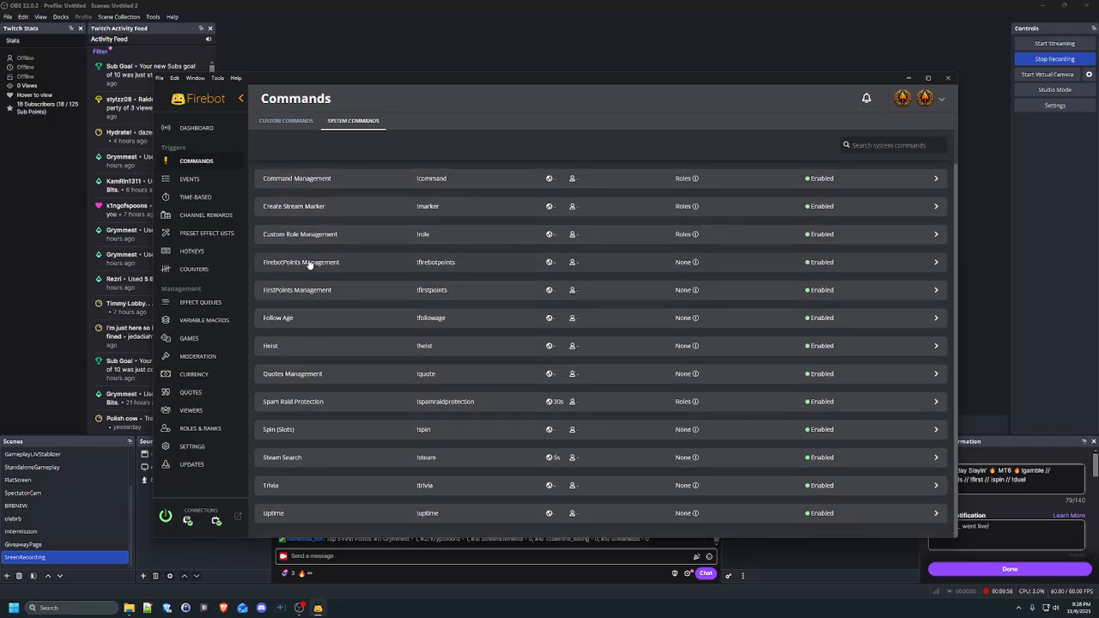
Expand FirebotPoints Management's details and open it in the Edit System Command dialog
{"action": "left_click", "coordinate": [310, 263]}
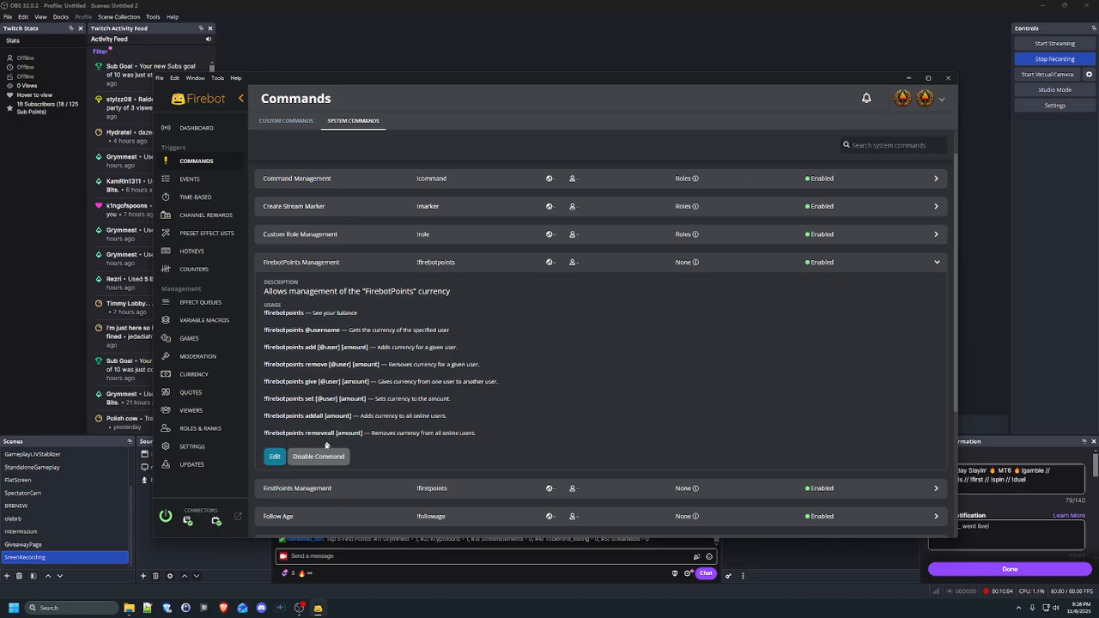
{"action": "left_click", "coordinate": [275, 456]}
{"action": "scroll", "coordinate": [506, 378], "scroll_direction": "down", "scroll_amount": 5}
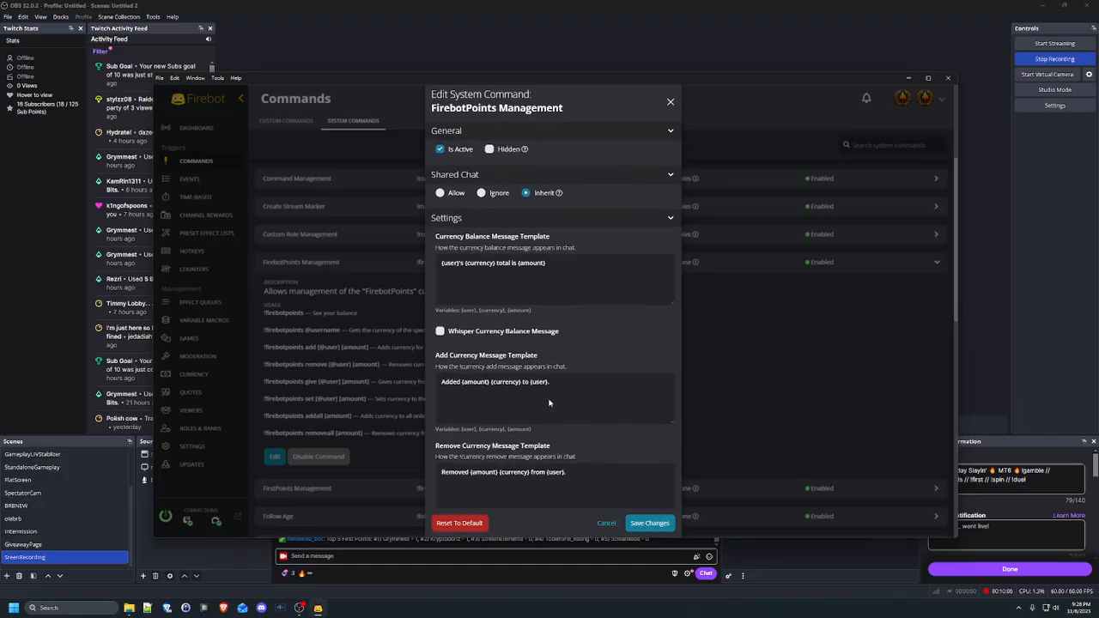
{"action": "scroll", "coordinate": [482, 250], "scroll_direction": "down", "scroll_amount": 10}
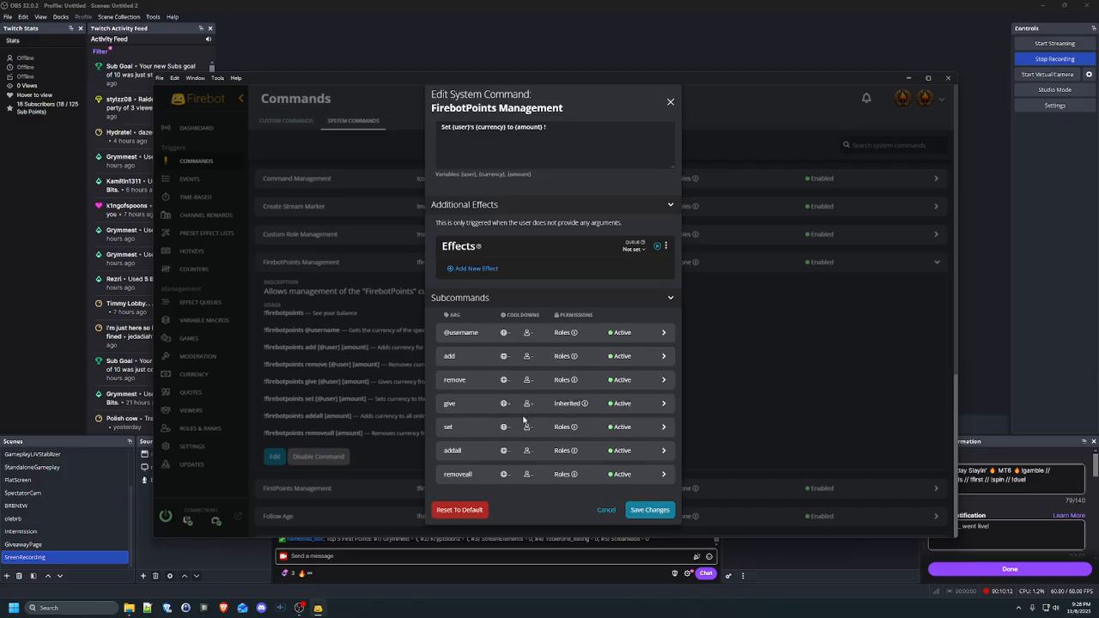
{"action": "scroll", "coordinate": [515, 363], "scroll_direction": "up", "scroll_amount": 5}
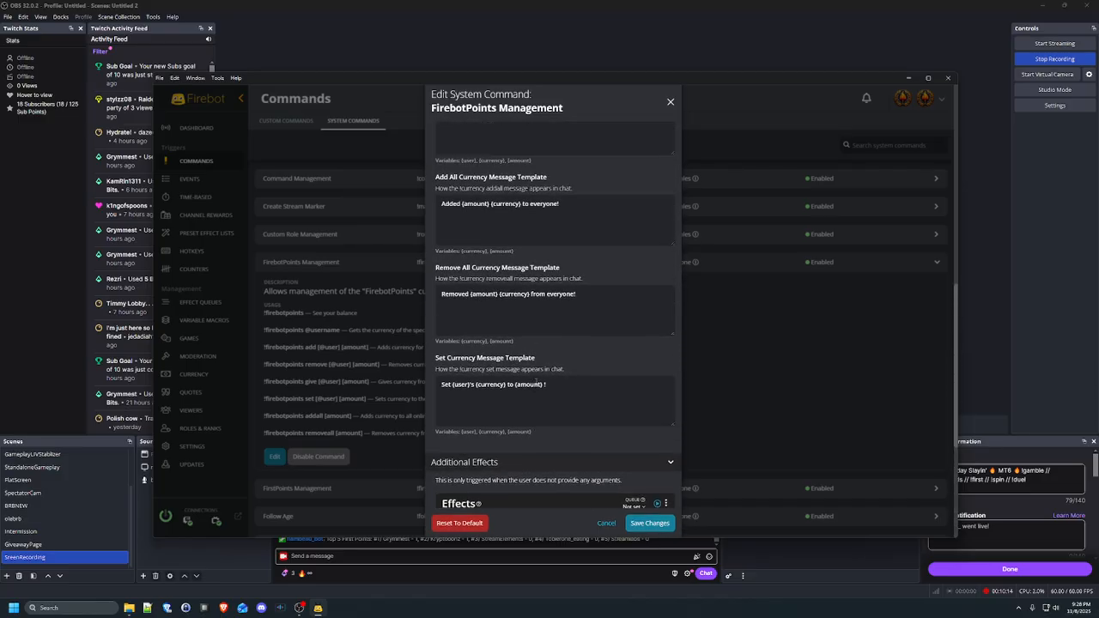
{"action": "scroll", "coordinate": [558, 279], "scroll_direction": "up", "scroll_amount": 10}
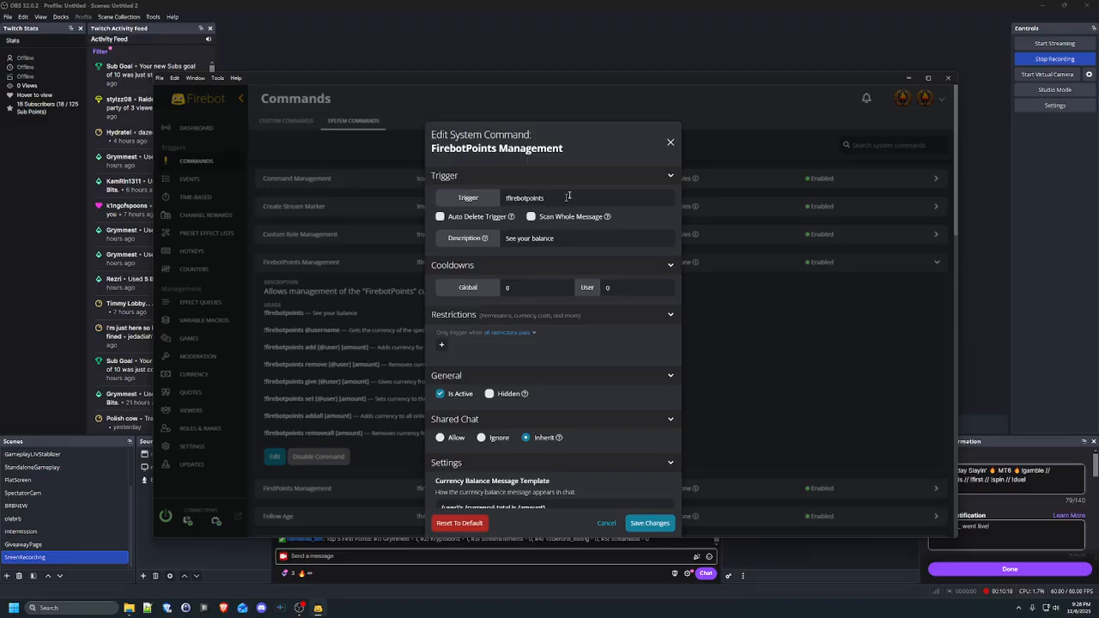
{"action": "scroll", "coordinate": [536, 236], "scroll_direction": "down", "scroll_amount": 15}
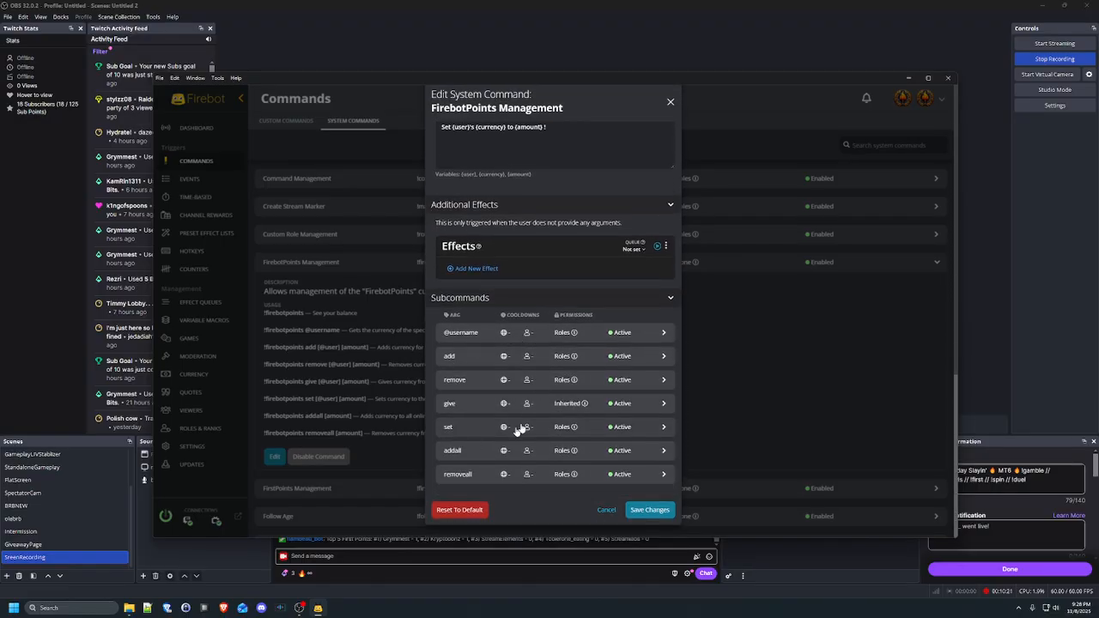
Expand the give subcommand's details, review them, then collapse it
{"action": "left_click", "coordinate": [479, 408]}
{"action": "scroll", "coordinate": [561, 487], "scroll_direction": "down", "scroll_amount": 4}
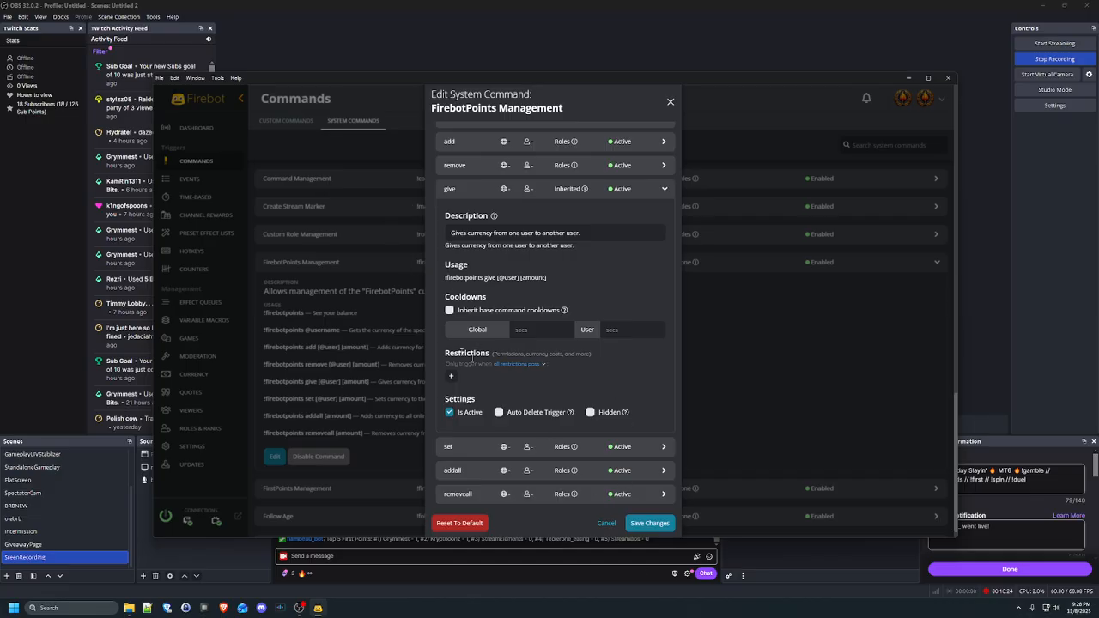
{"action": "scroll", "coordinate": [462, 354], "scroll_direction": "up", "scroll_amount": 10}
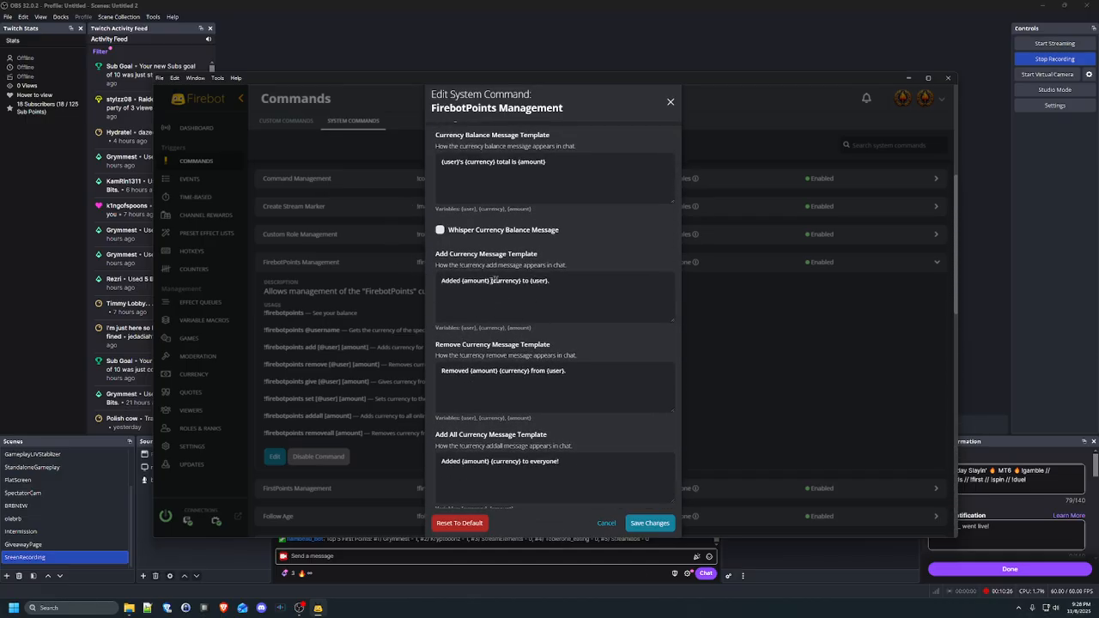
{"action": "scroll", "coordinate": [554, 312], "scroll_direction": "up", "scroll_amount": 1}
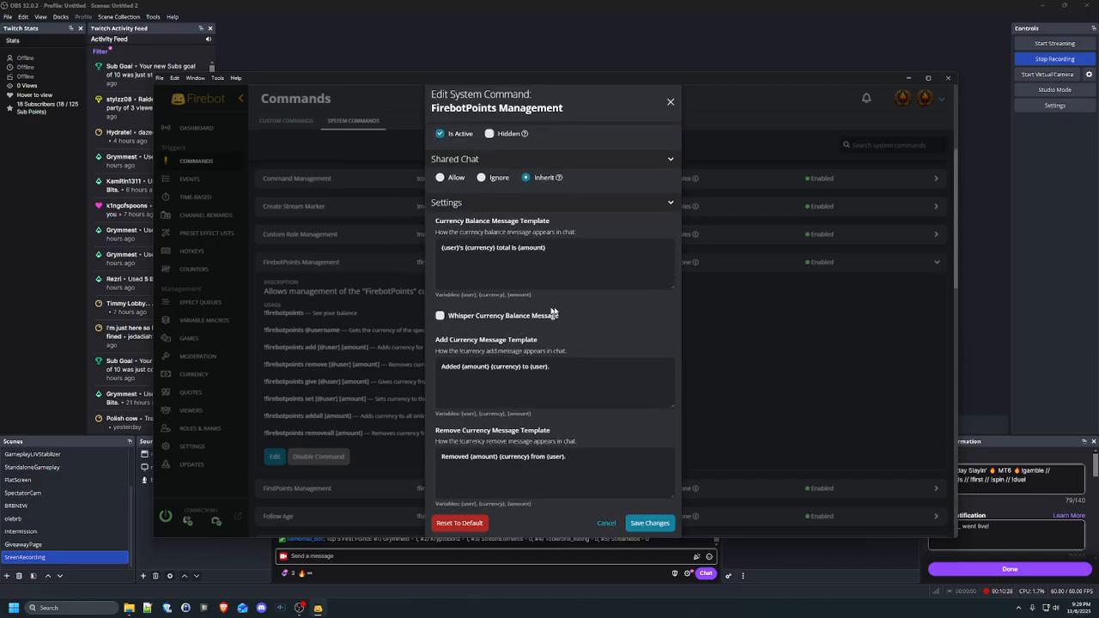
{"action": "scroll", "coordinate": [639, 331], "scroll_direction": "down", "scroll_amount": 7}
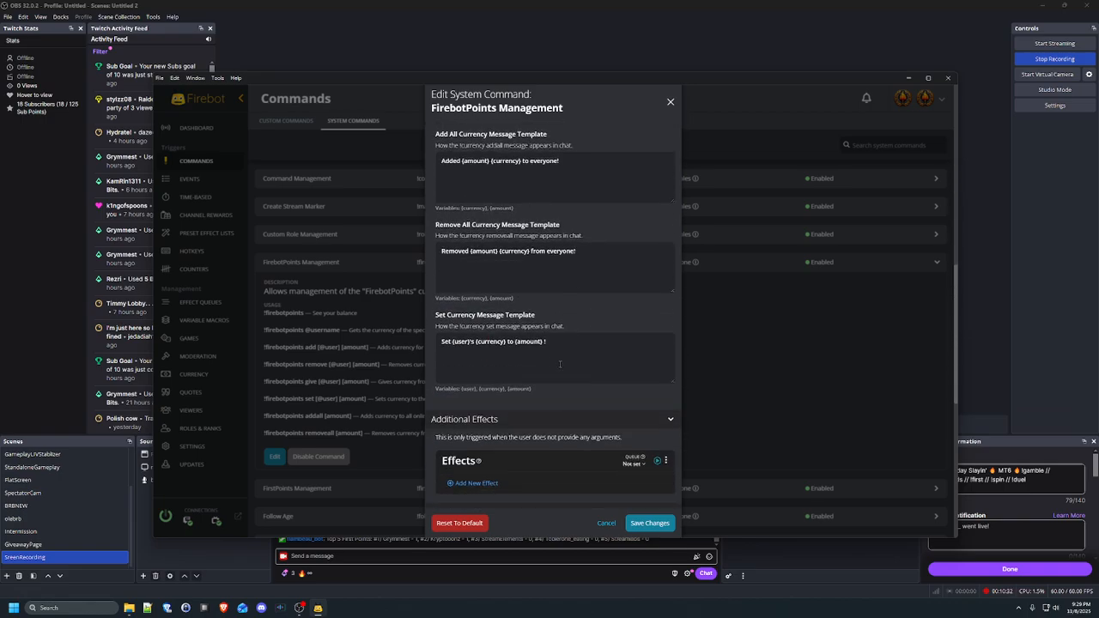
{"action": "scroll", "coordinate": [560, 364], "scroll_direction": "down", "scroll_amount": 5}
{"action": "left_click", "coordinate": [473, 235]}
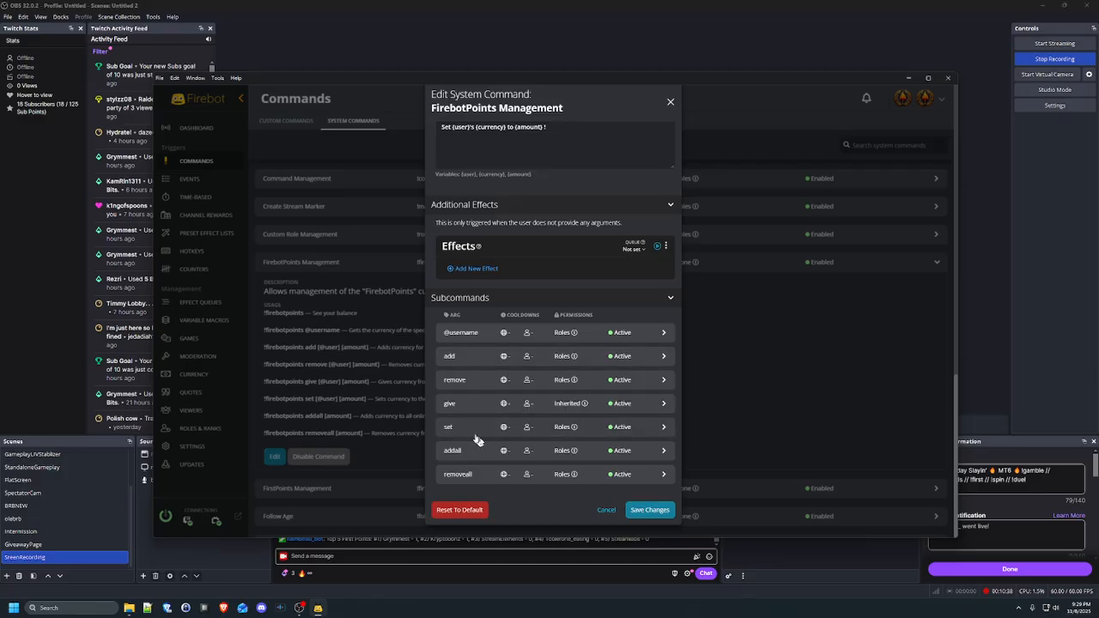
Expand the add subcommand and its permissions, collapse them, and close the editor without saving
{"action": "left_click", "coordinate": [473, 359]}
{"action": "scroll", "coordinate": [662, 426], "scroll_direction": "down", "scroll_amount": 2}
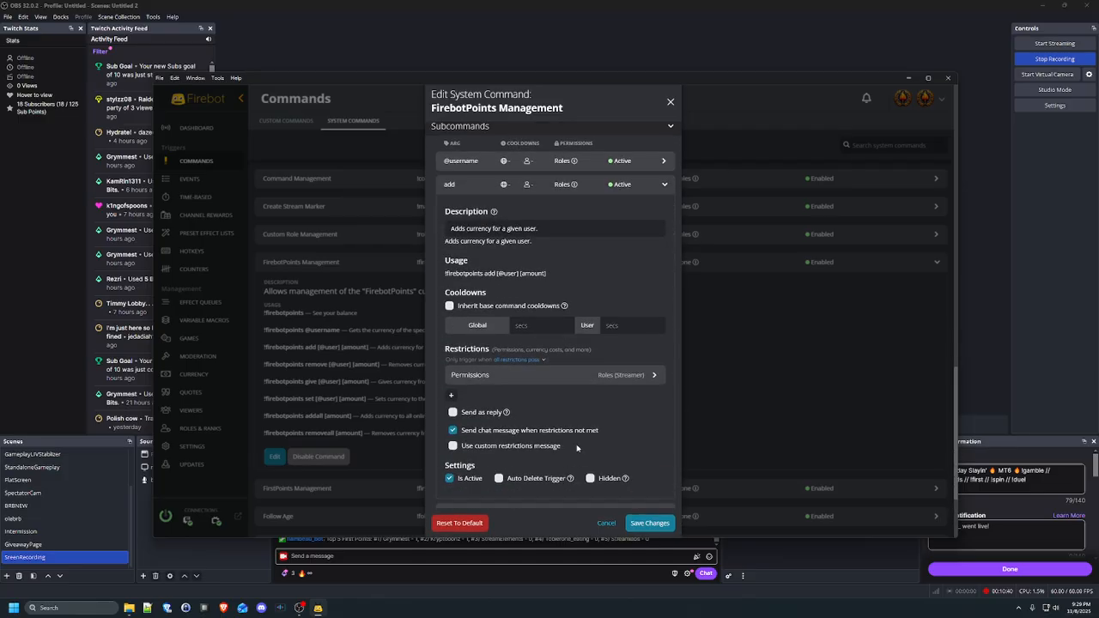
{"action": "left_click", "coordinate": [634, 375]}
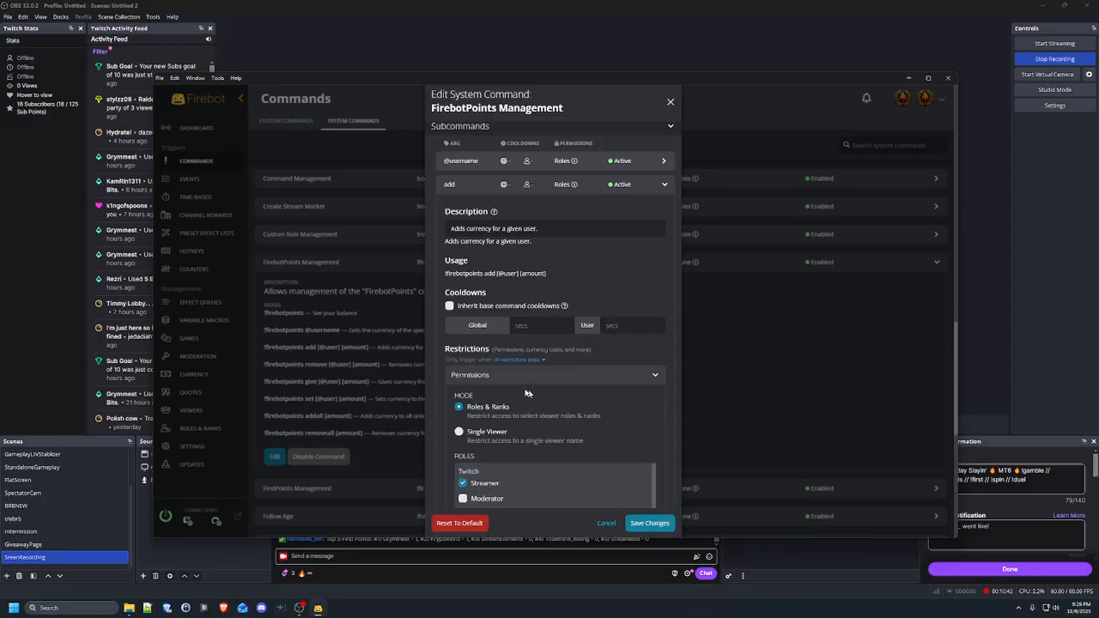
{"action": "scroll", "coordinate": [570, 343], "scroll_direction": "down", "scroll_amount": 2}
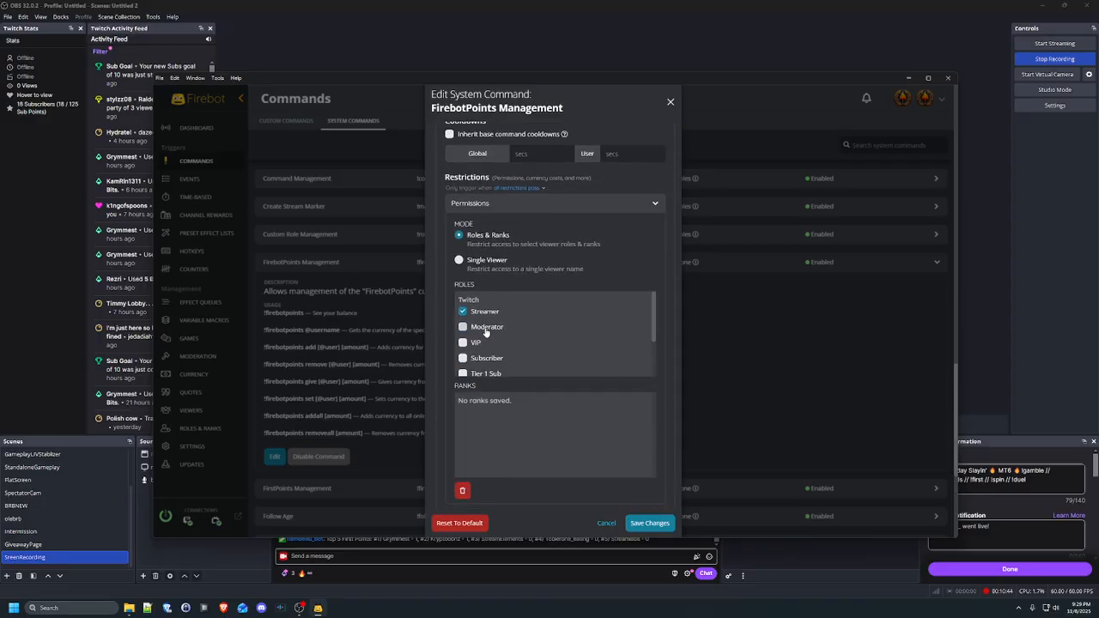
{"action": "left_click", "coordinate": [599, 203]}
{"action": "scroll", "coordinate": [529, 426], "scroll_direction": "up", "scroll_amount": 3}
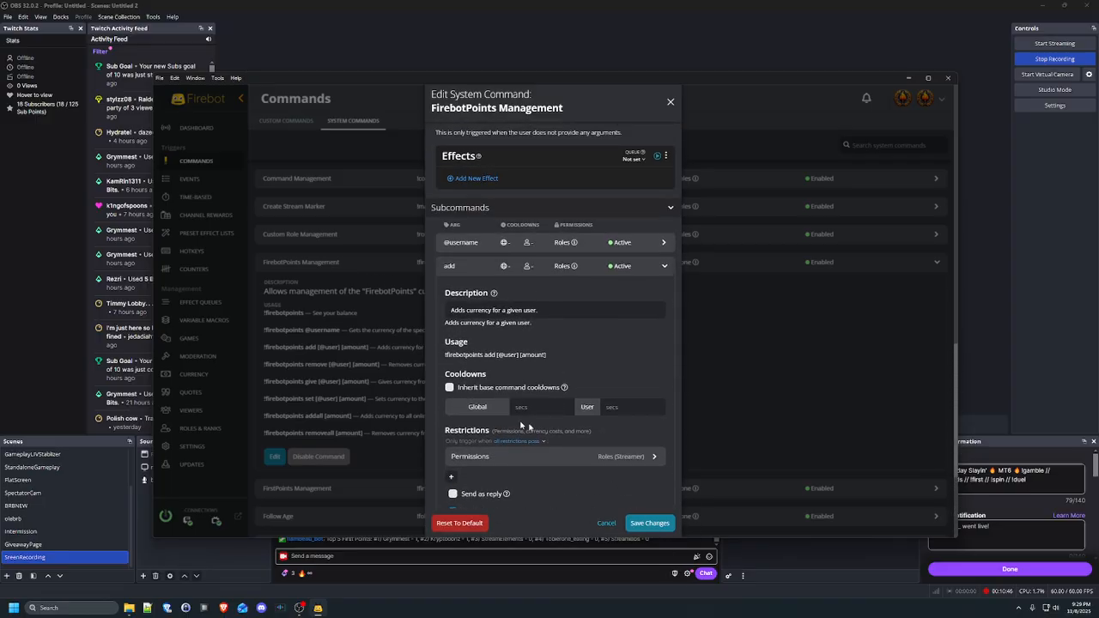
{"action": "scroll", "coordinate": [529, 426], "scroll_direction": "up", "scroll_amount": 1}
{"action": "left_click", "coordinate": [609, 524]}
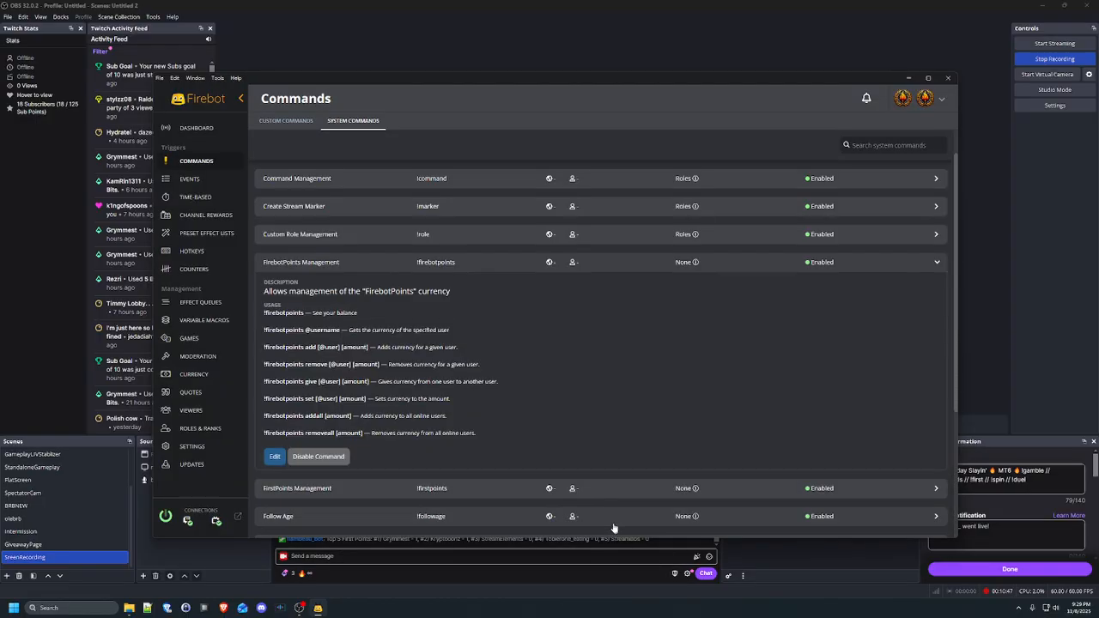
Collapse FirebotPoints Management, peek at Spin (Slots) and Command List, then return to Custom Commands
{"action": "left_click", "coordinate": [398, 275]}
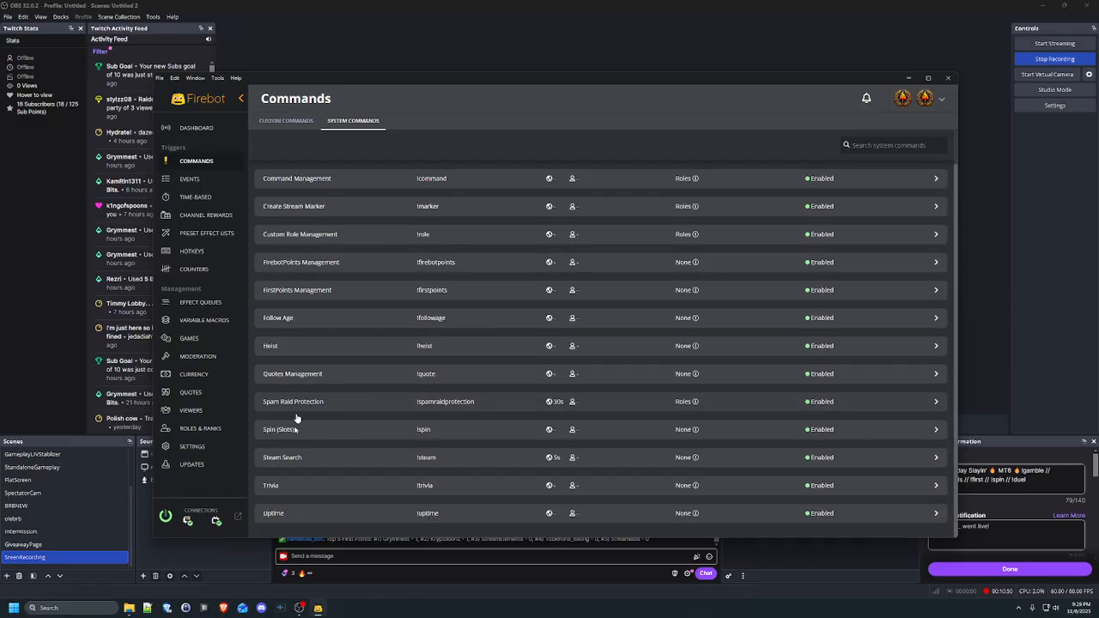
{"action": "left_click", "coordinate": [400, 430]}
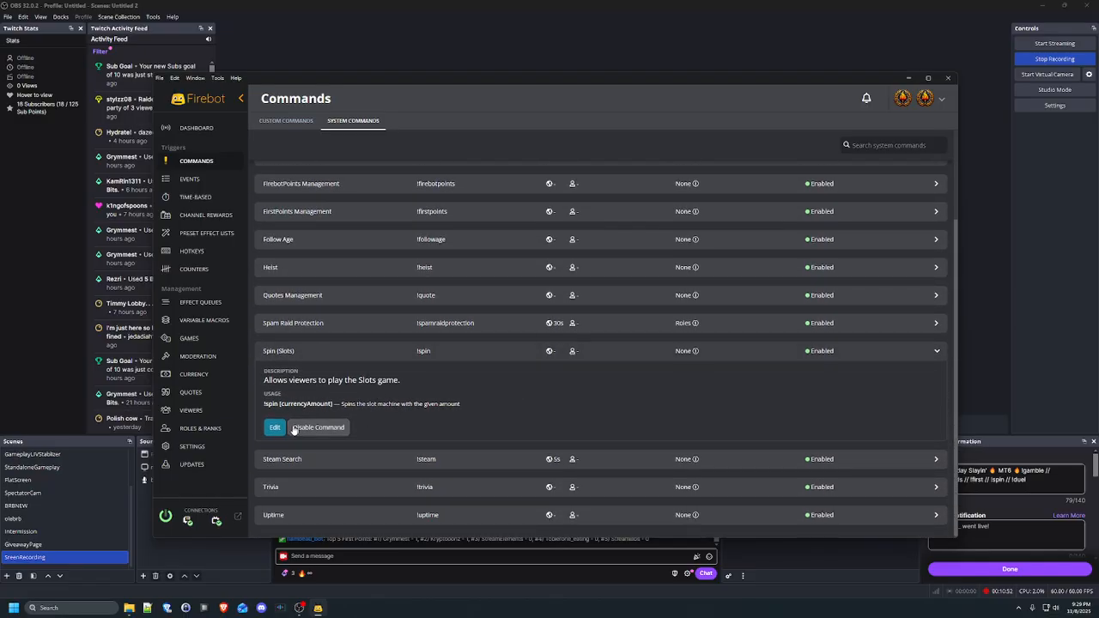
{"action": "left_click", "coordinate": [364, 350]}
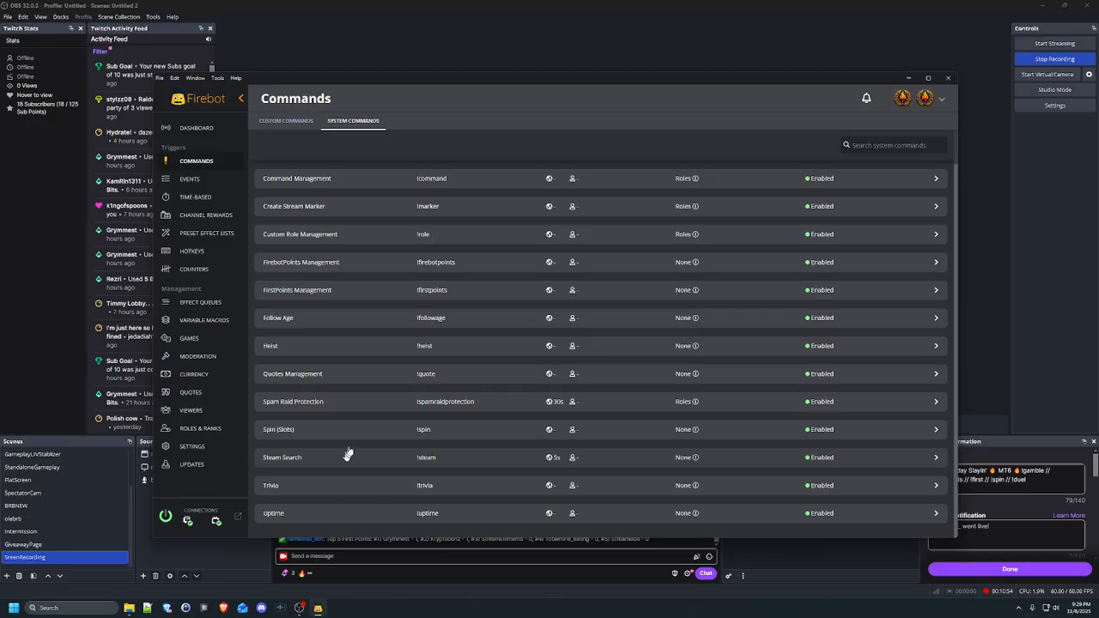
{"action": "scroll", "coordinate": [430, 419], "scroll_direction": "up", "scroll_amount": 1}
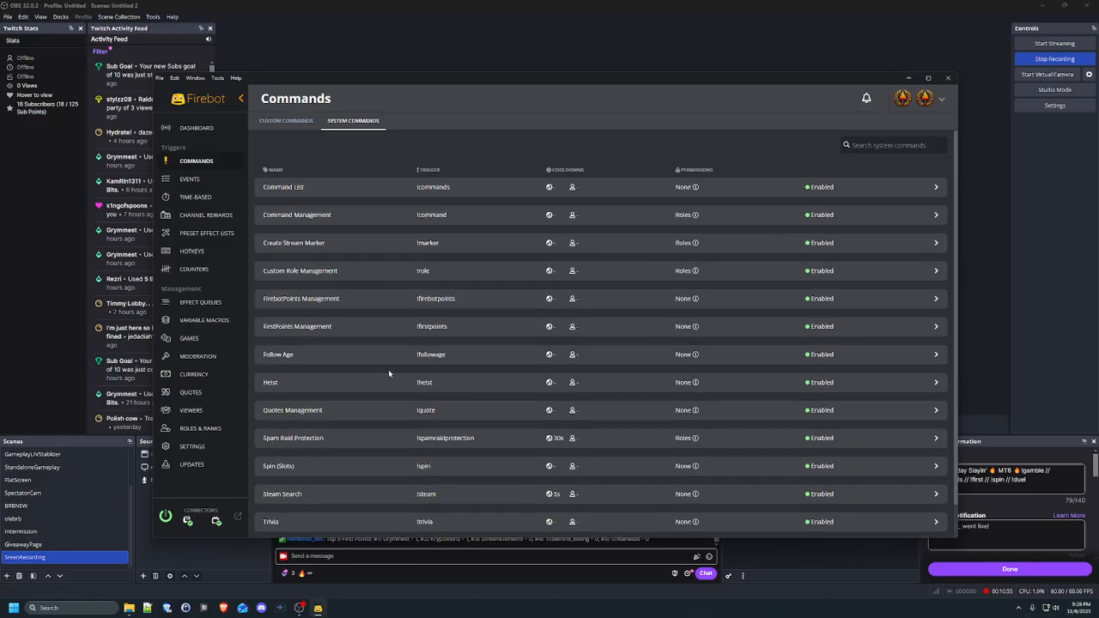
{"action": "left_click", "coordinate": [381, 185]}
{"action": "left_click", "coordinate": [368, 191]}
{"action": "left_click", "coordinate": [293, 121]}
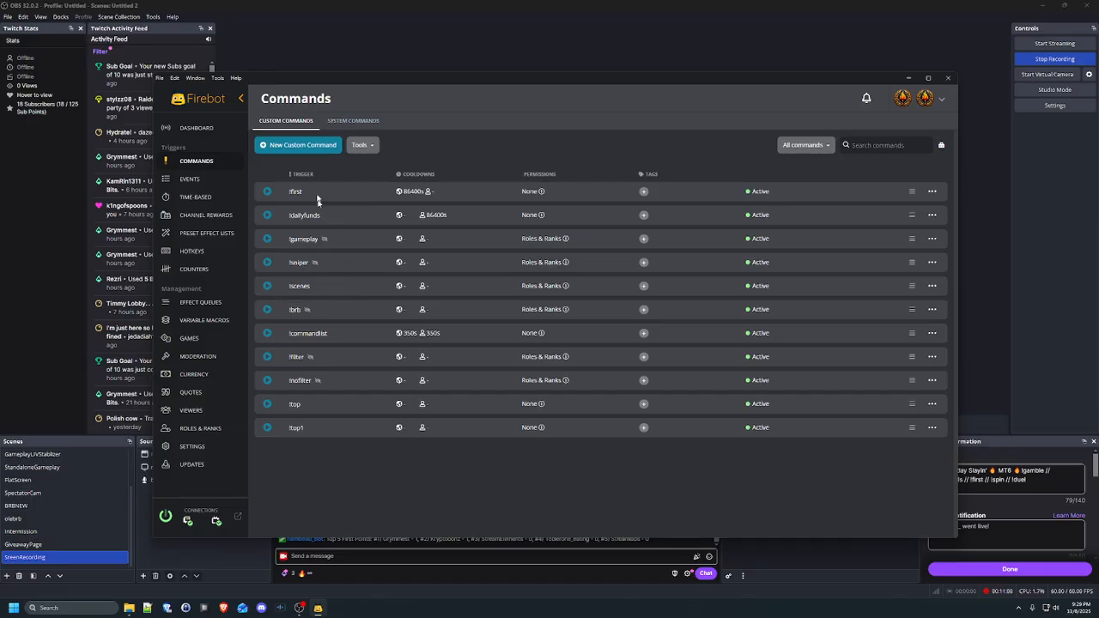
Send !commands in the dashboard chat
{"action": "left_click", "coordinate": [196, 127]}
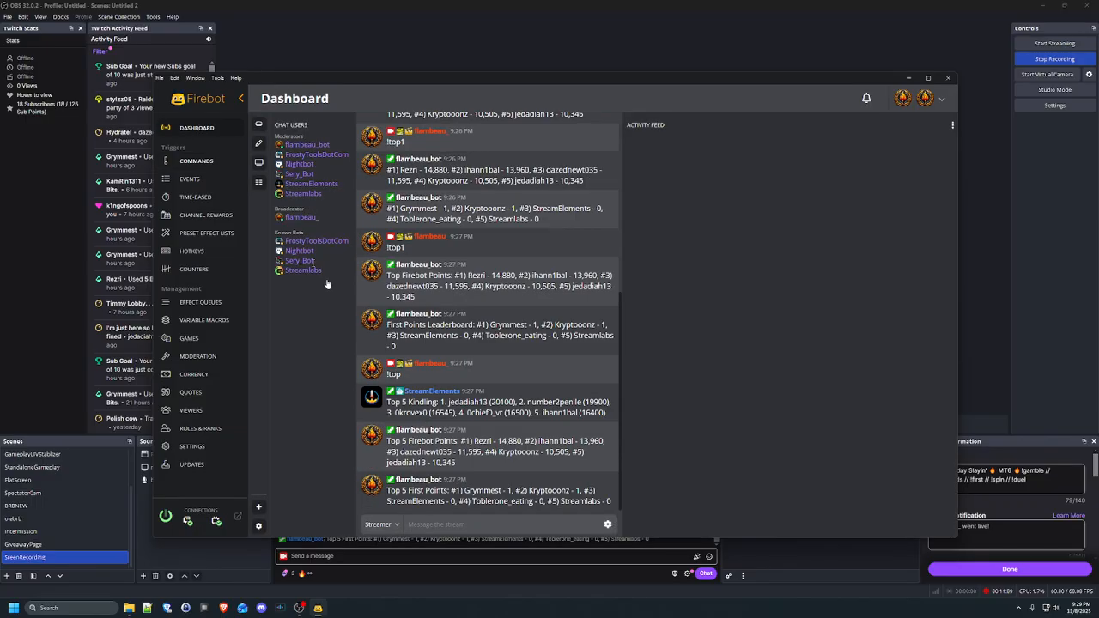
{"action": "left_click", "coordinate": [477, 522]}
{"action": "type", "text": "!commands"}
{"action": "key", "text": "Return"}
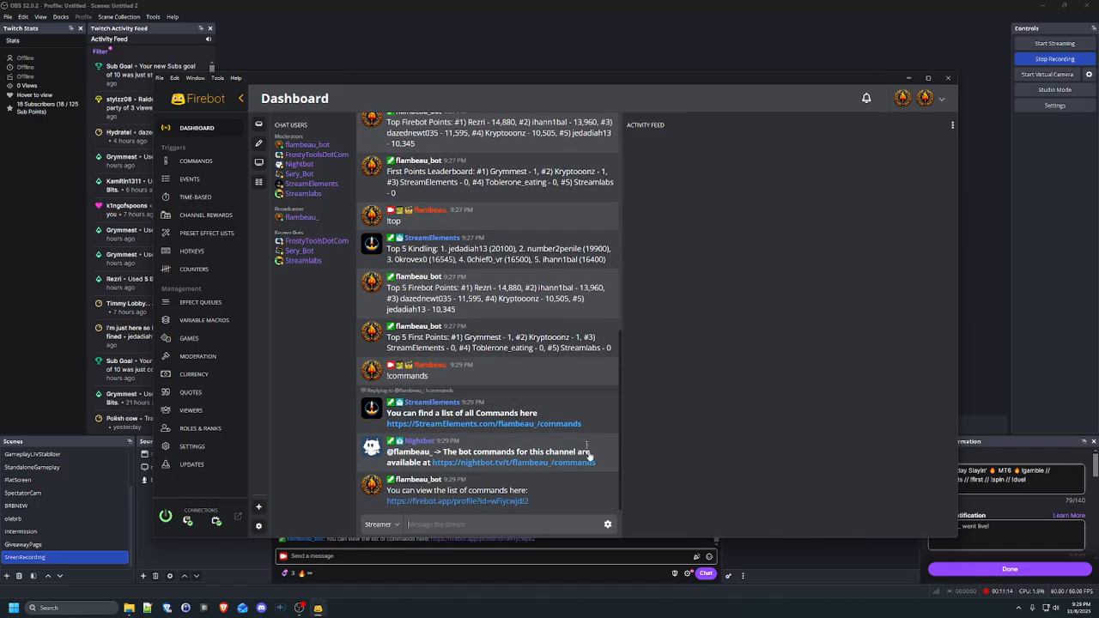
Browse the Currency, Quotes, Viewers and Variable Macros pages, then return to the dashboard
{"action": "left_click", "coordinate": [195, 160]}
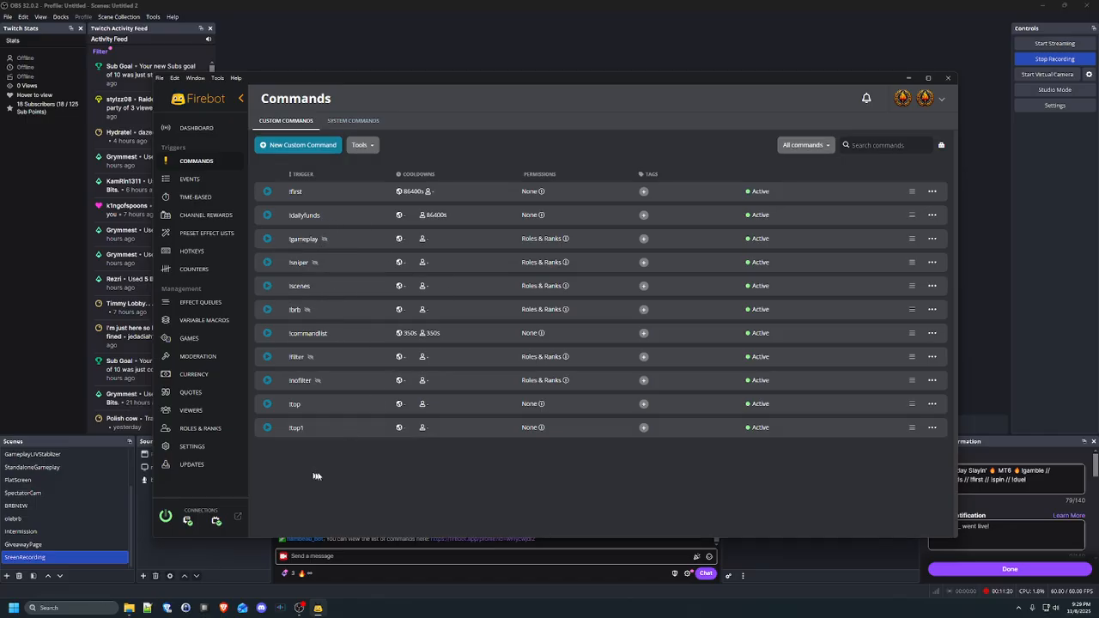
{"action": "left_click", "coordinate": [197, 377]}
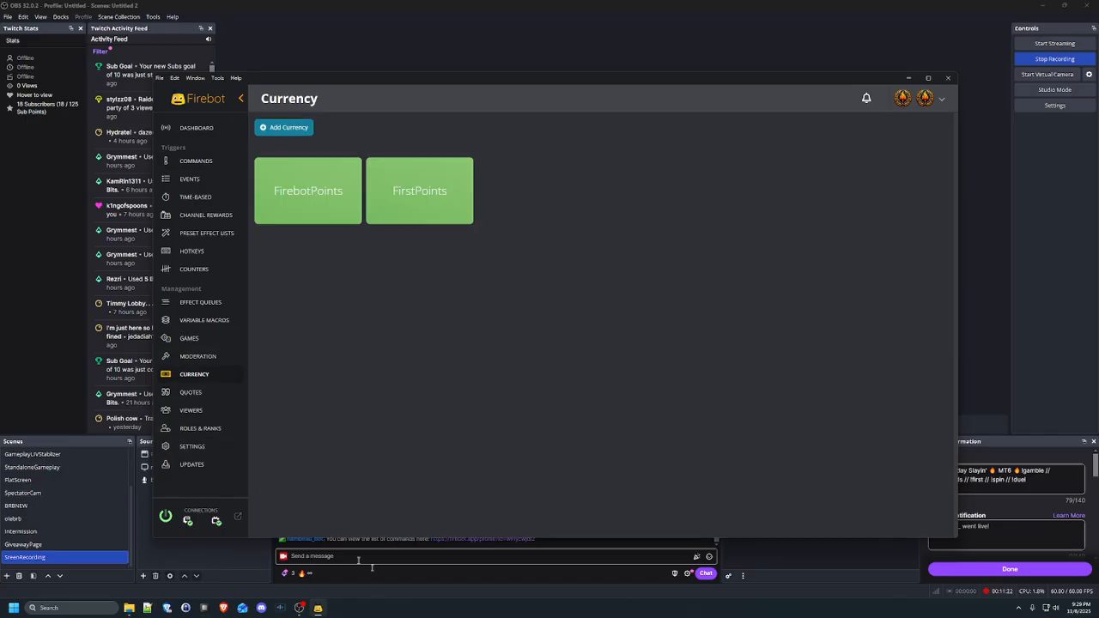
{"action": "left_click", "coordinate": [197, 393]}
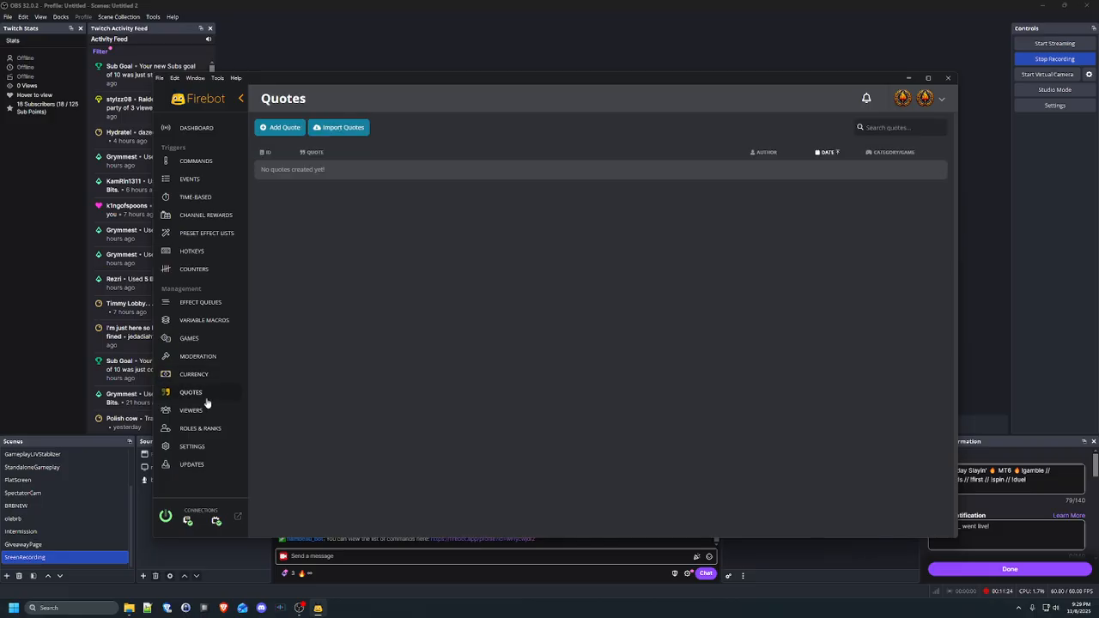
{"action": "left_click", "coordinate": [206, 412]}
{"action": "left_click", "coordinate": [199, 322]}
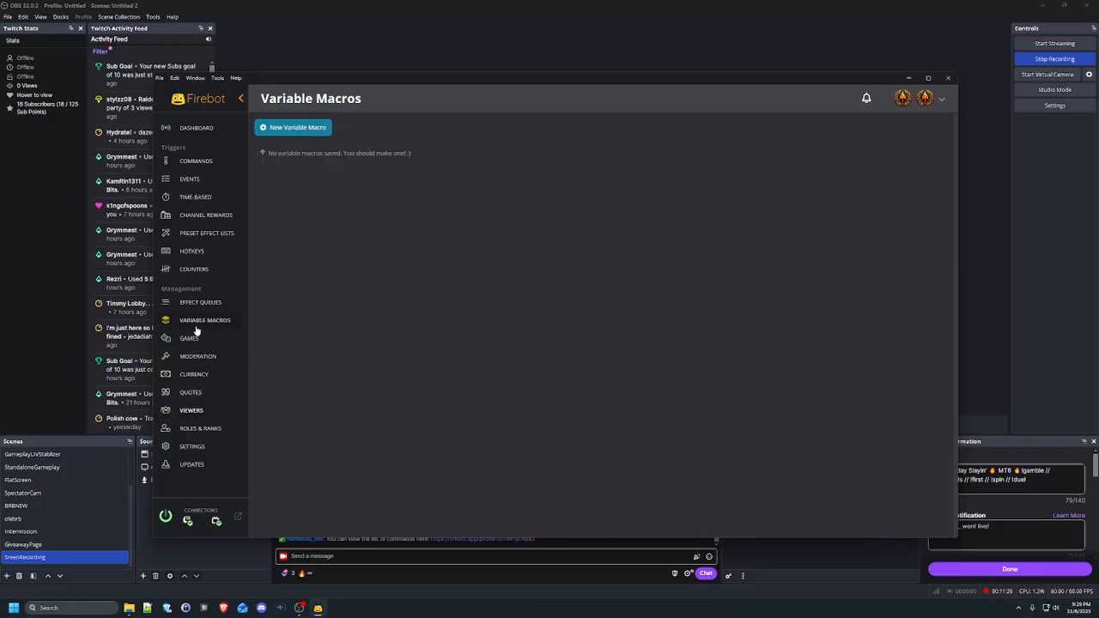
{"action": "left_click", "coordinate": [197, 162]}
{"action": "left_click", "coordinate": [196, 127]}
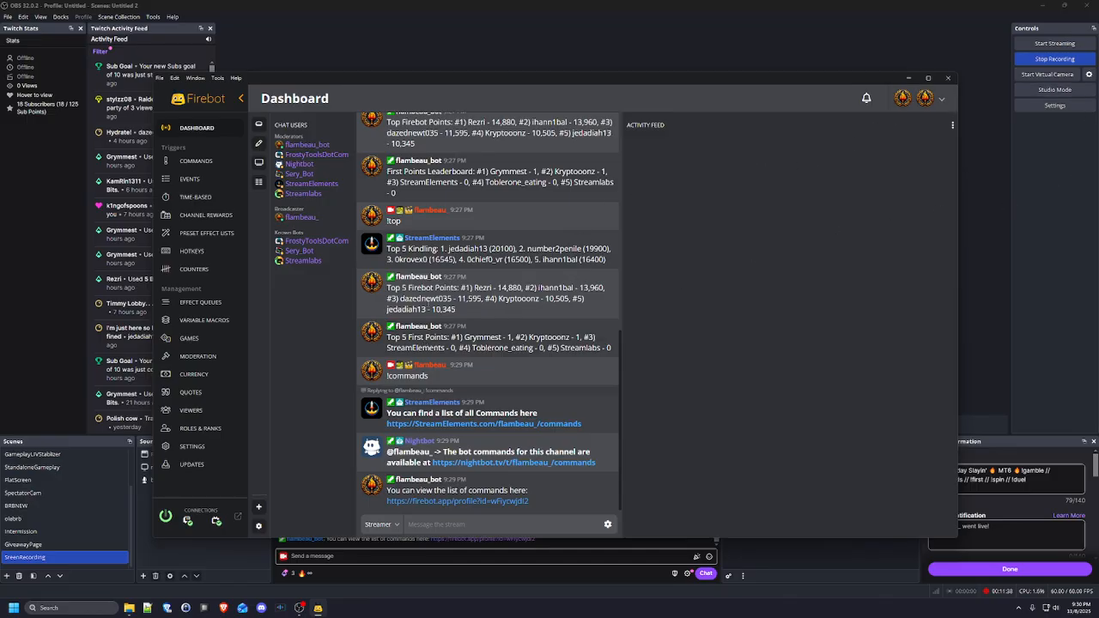
Choose Delete for the !top1 custom command to bring up the confirmation
{"action": "left_click", "coordinate": [191, 163]}
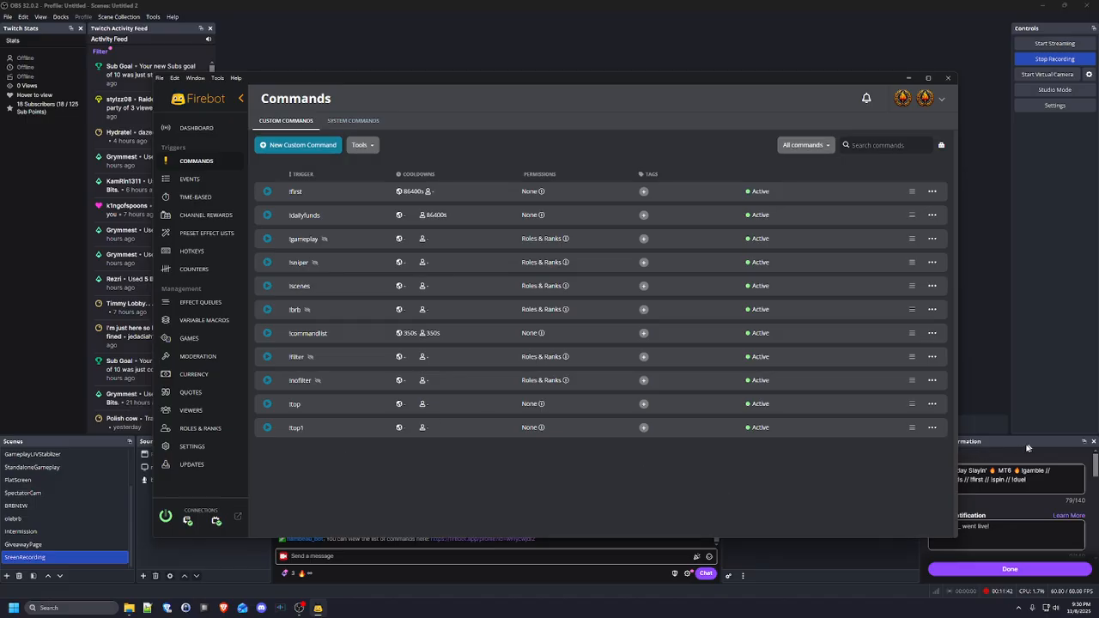
{"action": "left_click", "coordinate": [931, 428]}
{"action": "left_click", "coordinate": [885, 498]}
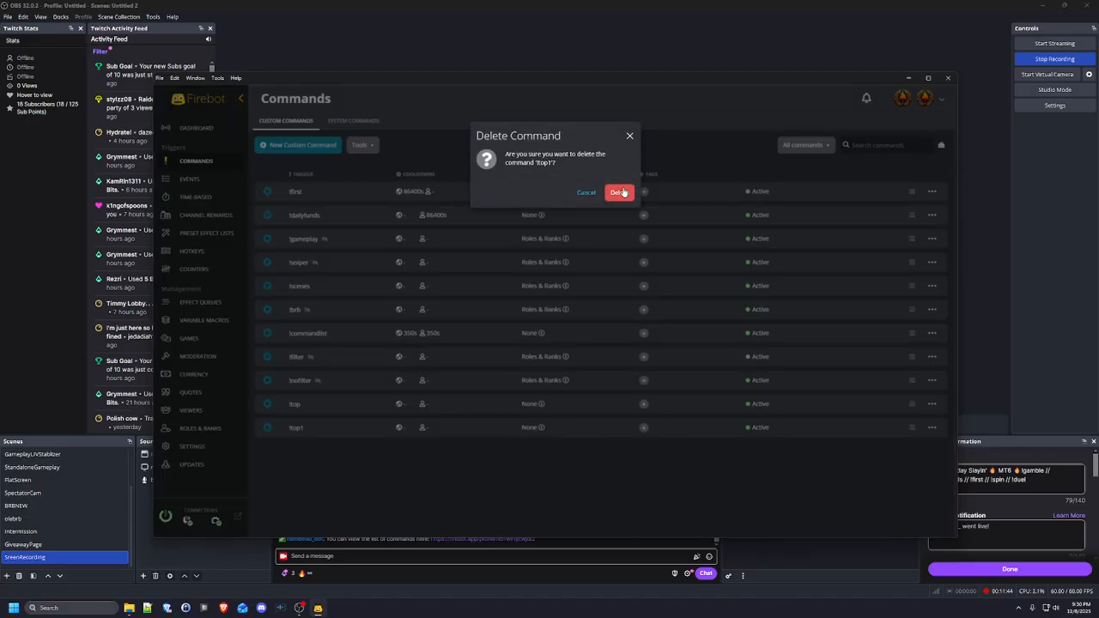